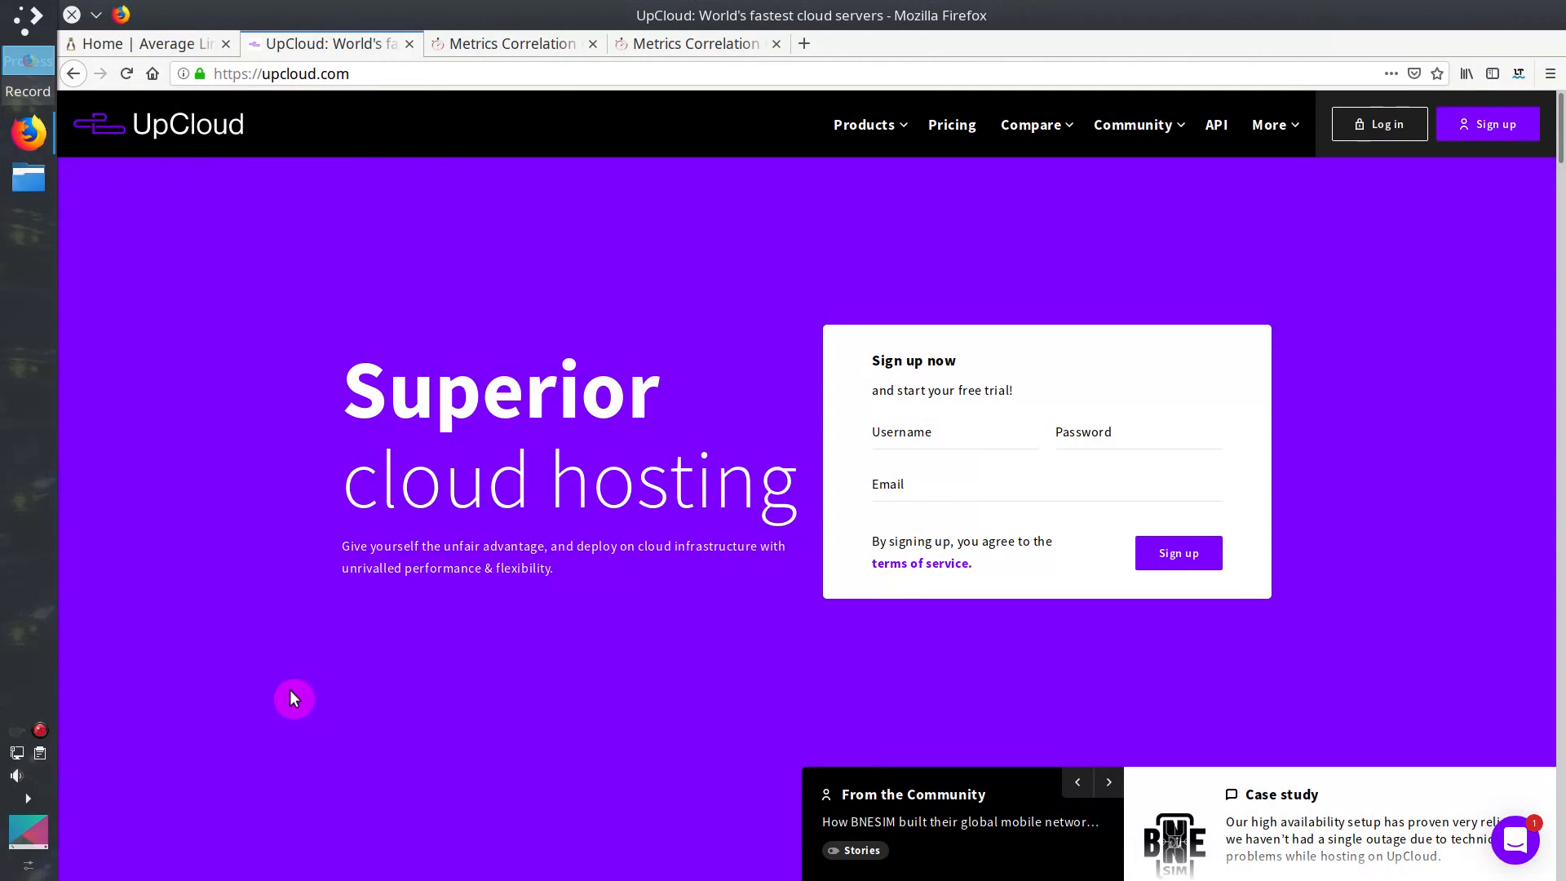
{"action": "scroll", "coordinate": [291, 697], "scroll_direction": "down", "scroll_amount": 5}
{"action": "scroll", "coordinate": [290, 698], "scroll_direction": "down", "scroll_amount": 5}
{"action": "scroll", "coordinate": [290, 697], "scroll_direction": "down", "scroll_amount": 2}
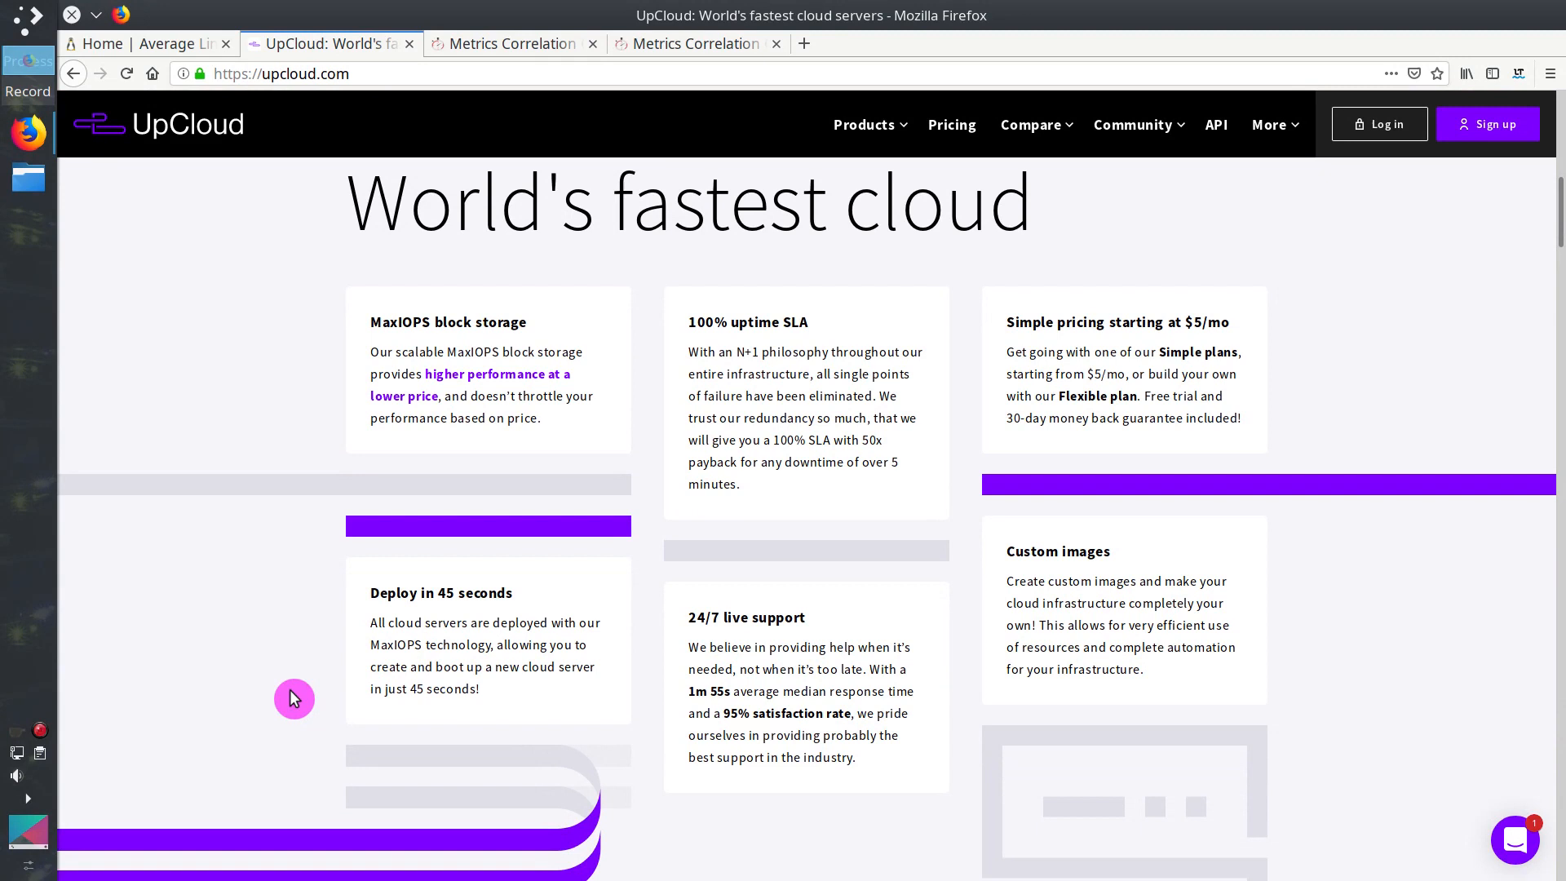
{"action": "mouse_move", "coordinate": [1036, 126]}
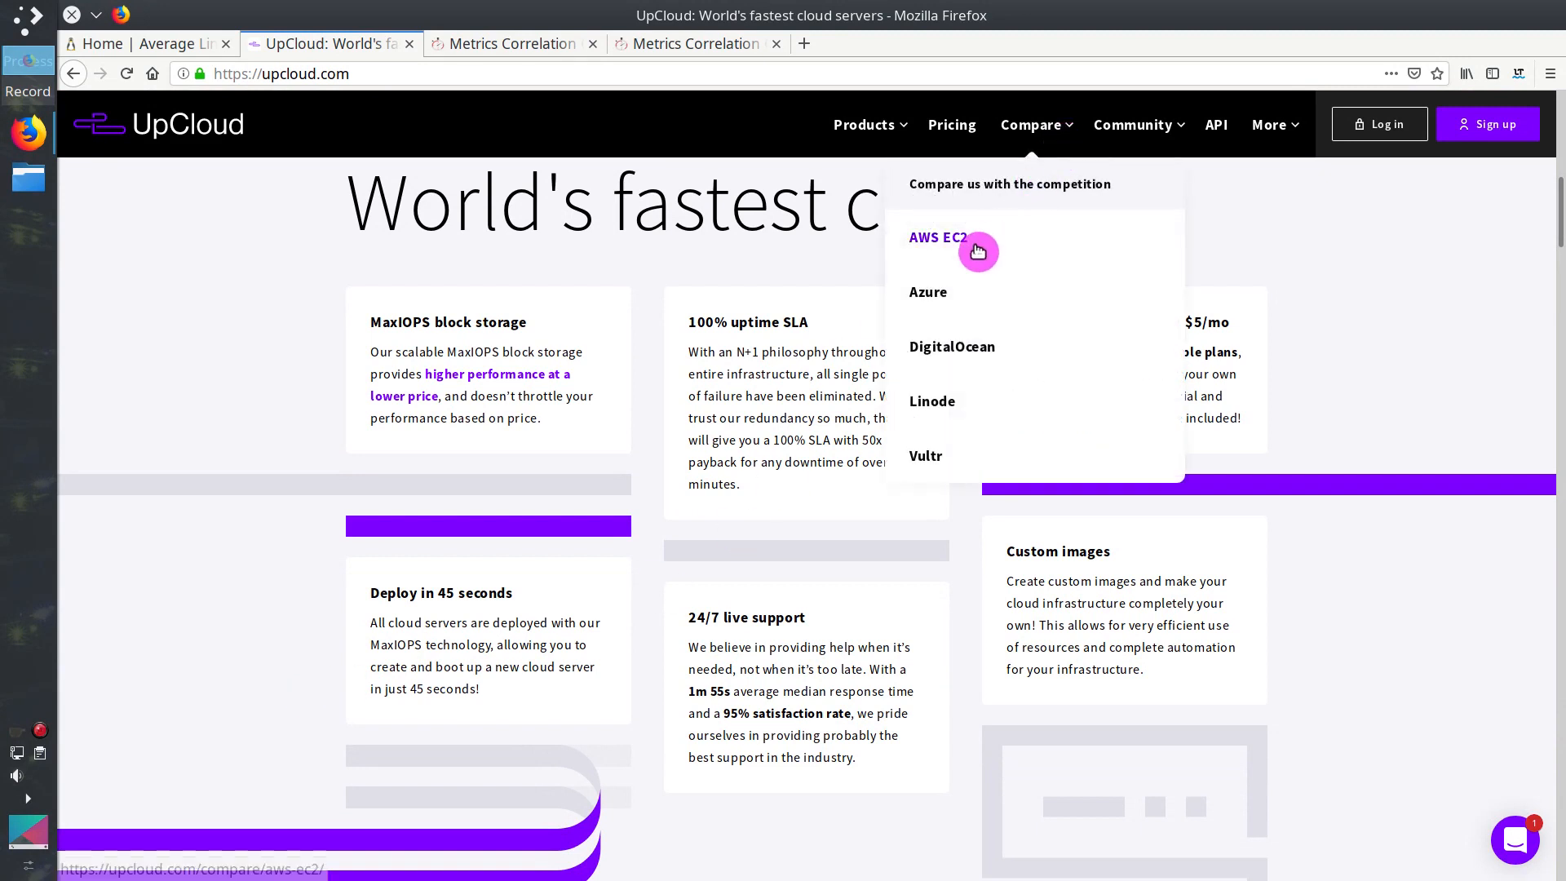
Step: View the AWS EC2 vs. UpCloud comparison, glancing at the VPSBenchmarks metrics chart
{"action": "left_click", "coordinate": [975, 249]}
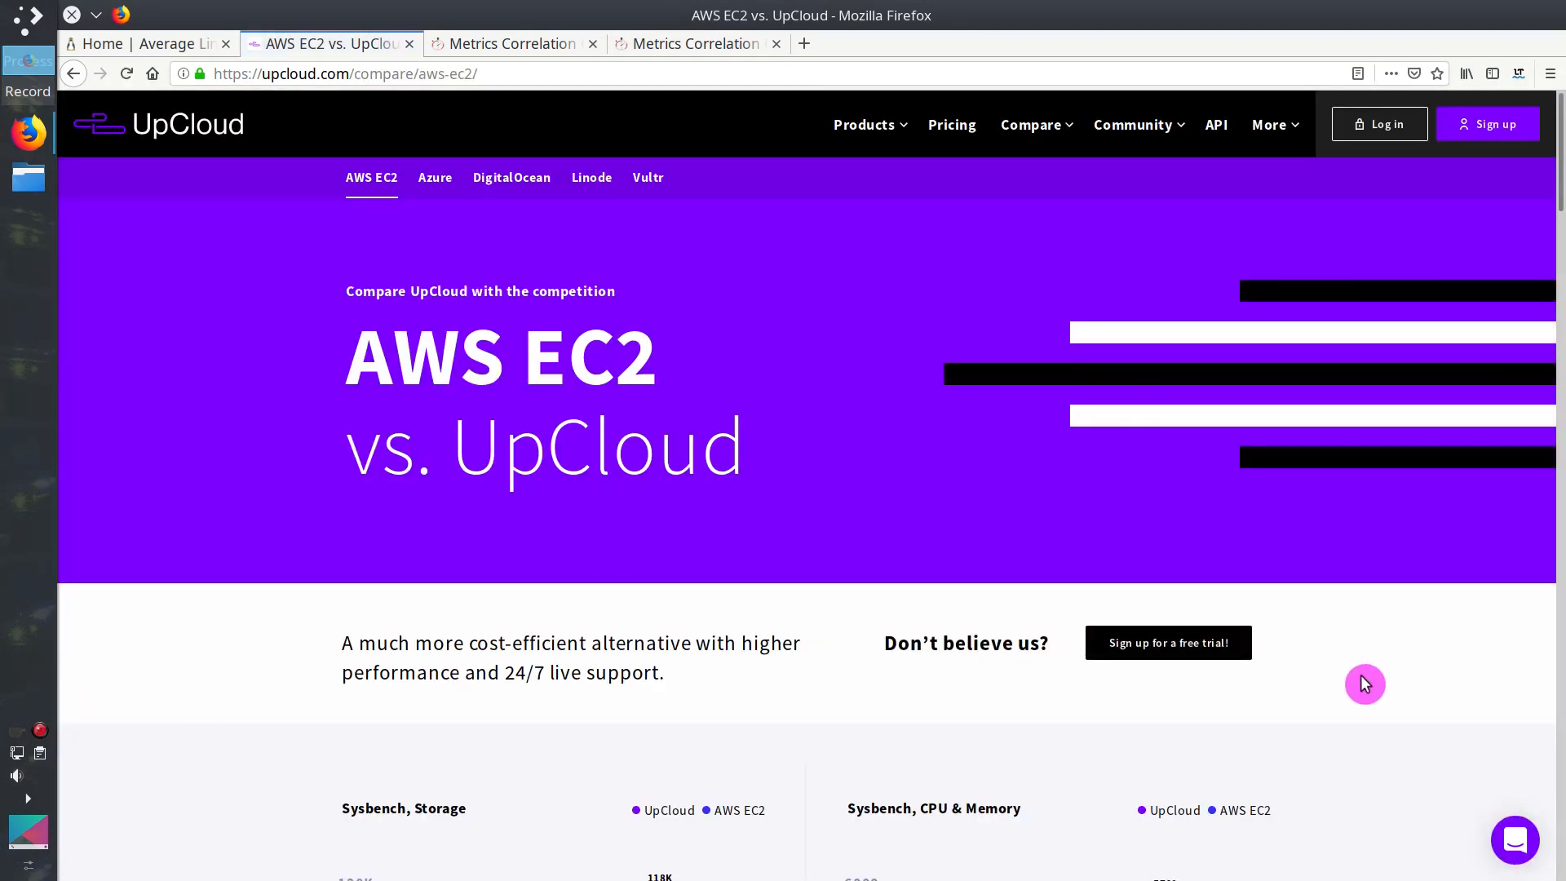
{"action": "scroll", "coordinate": [1361, 675], "scroll_direction": "down", "scroll_amount": 5}
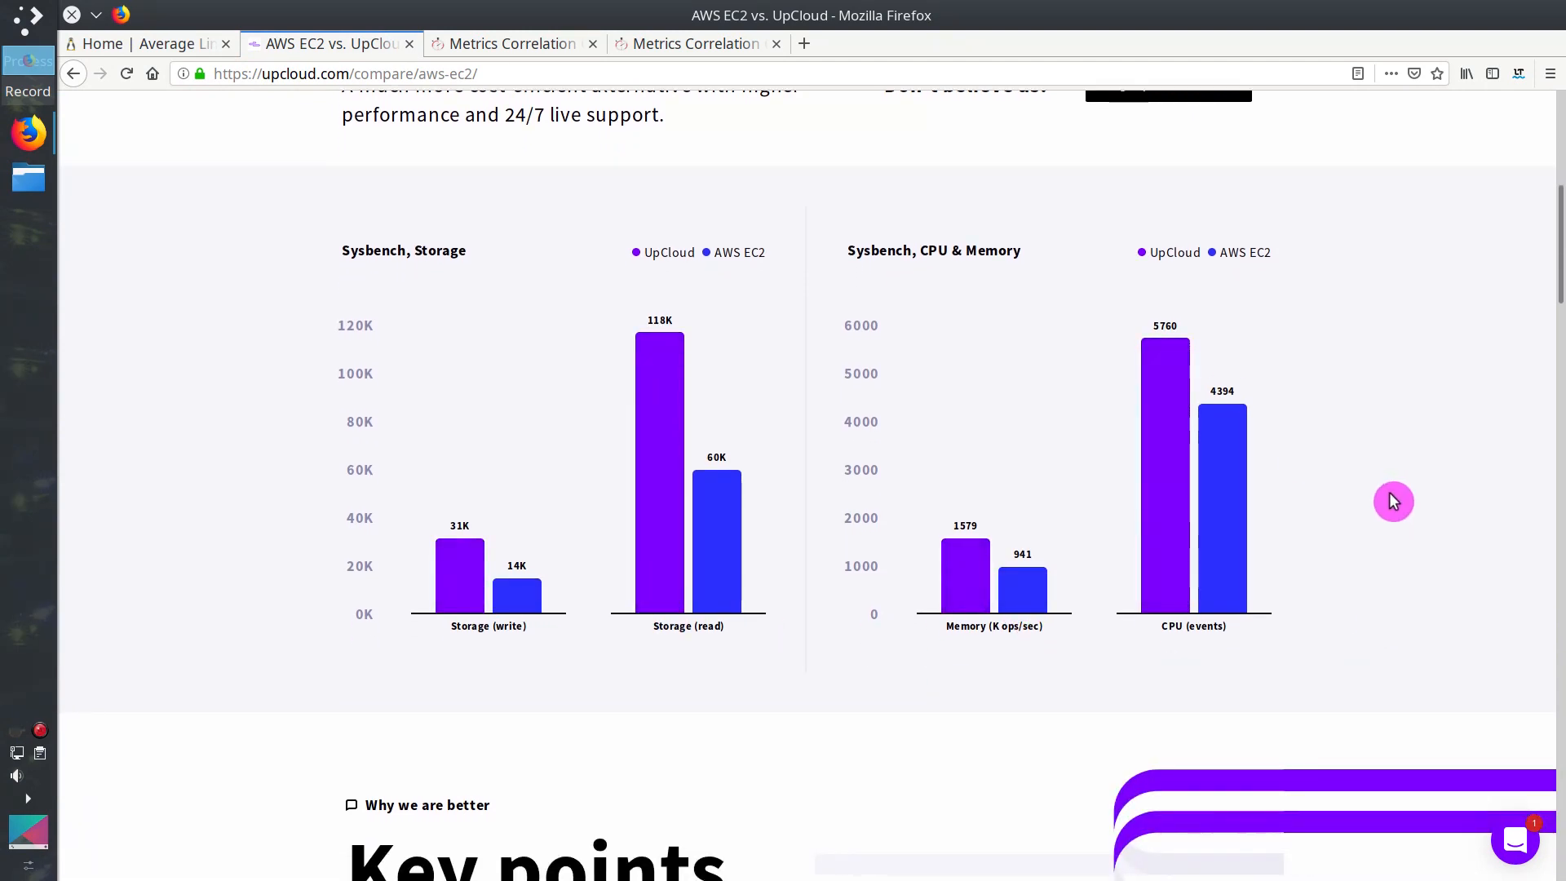
{"action": "left_click", "coordinate": [512, 43]}
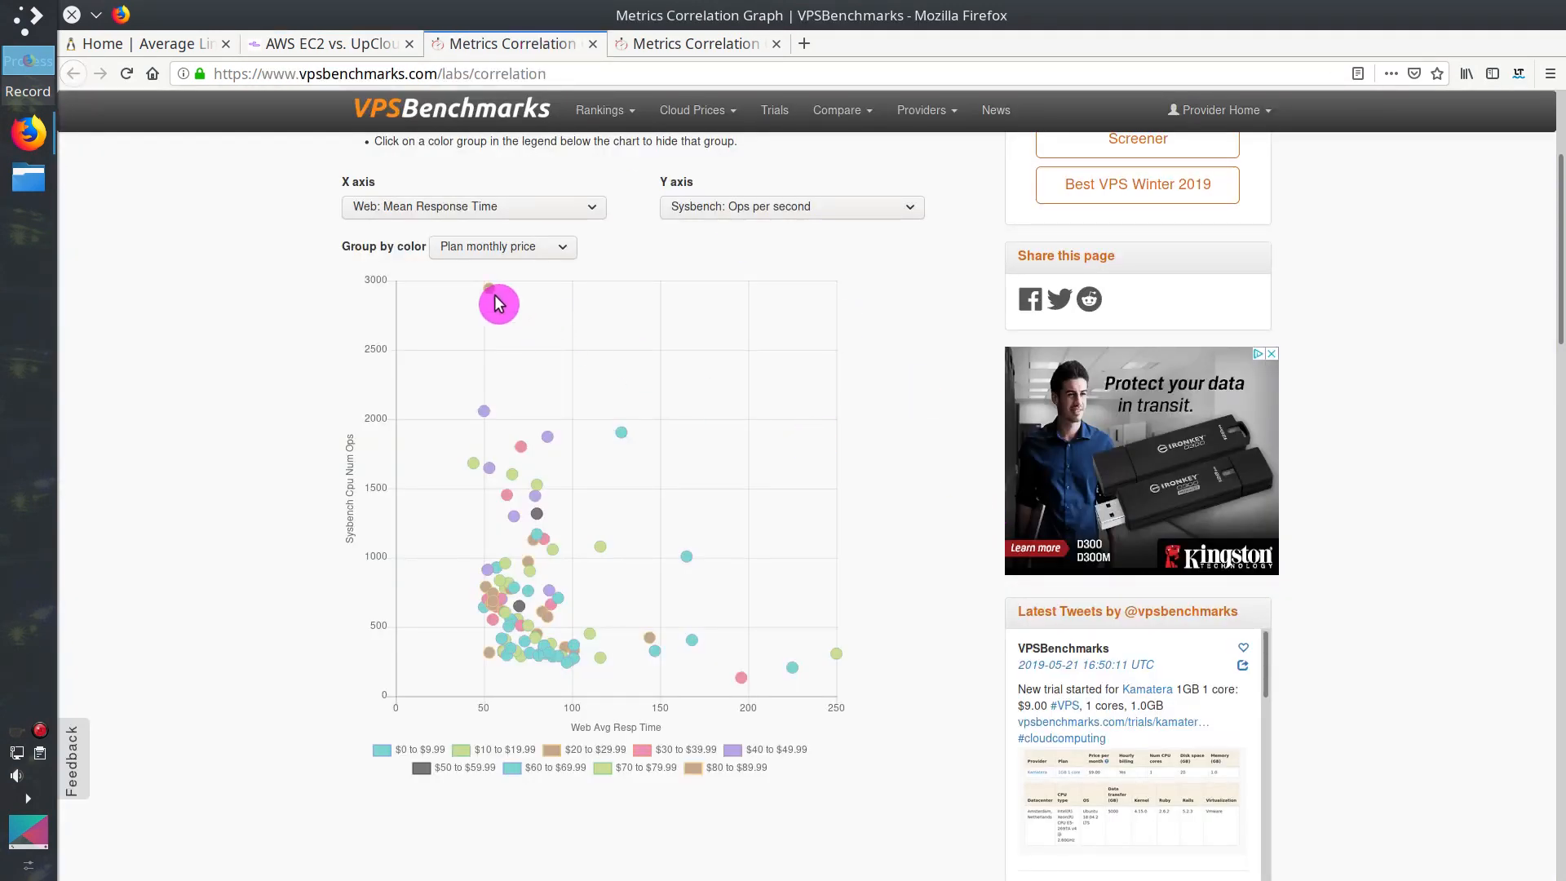
{"action": "mouse_move", "coordinate": [495, 298]}
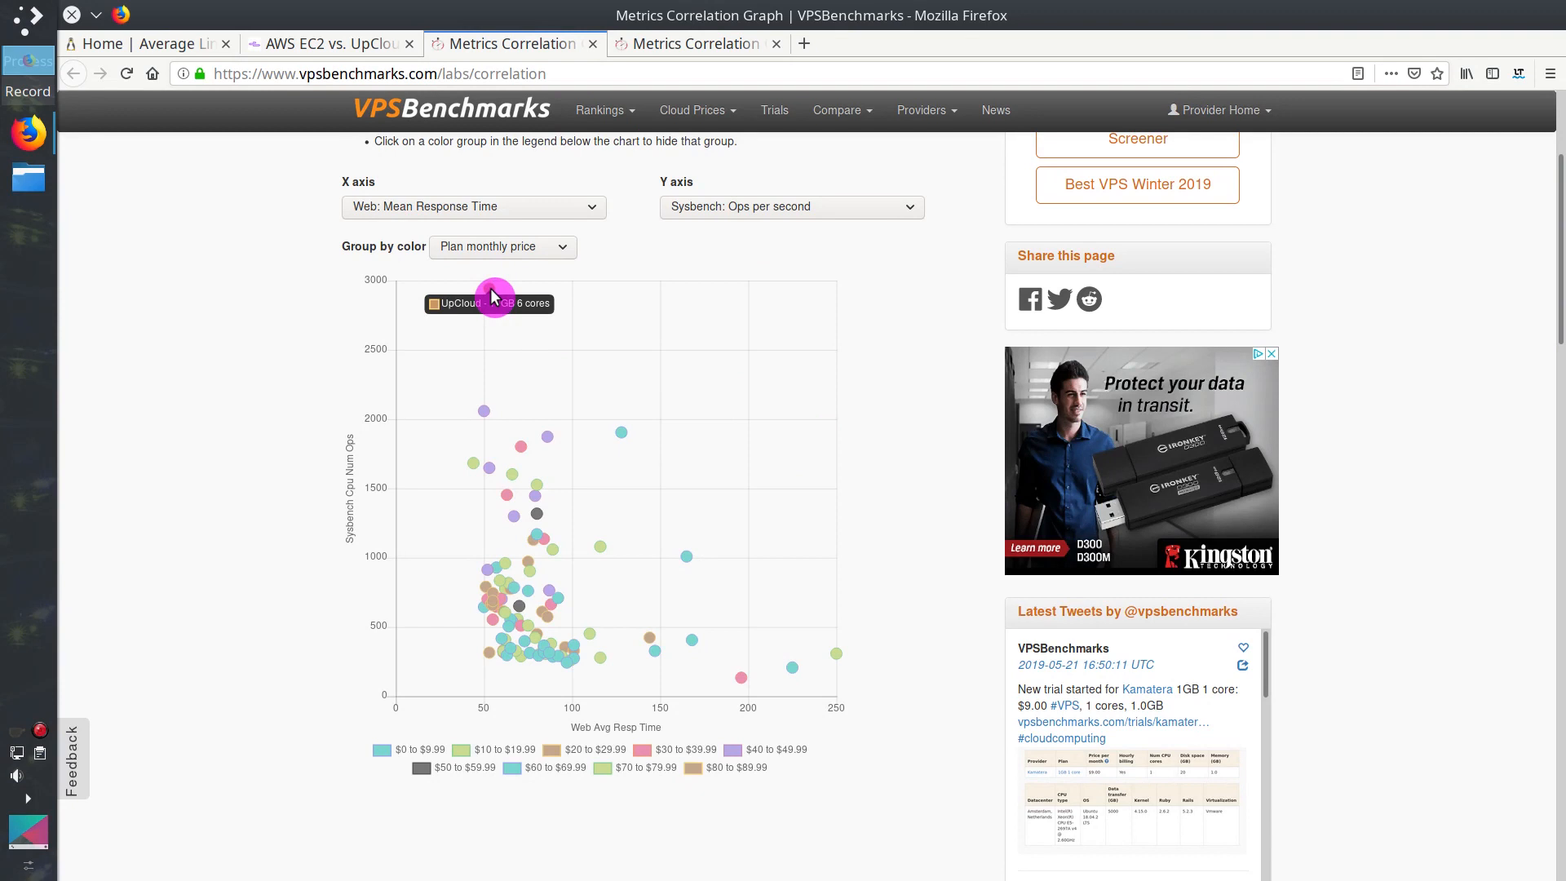
{"action": "scroll", "coordinate": [305, 428], "scroll_direction": "up", "scroll_amount": 2}
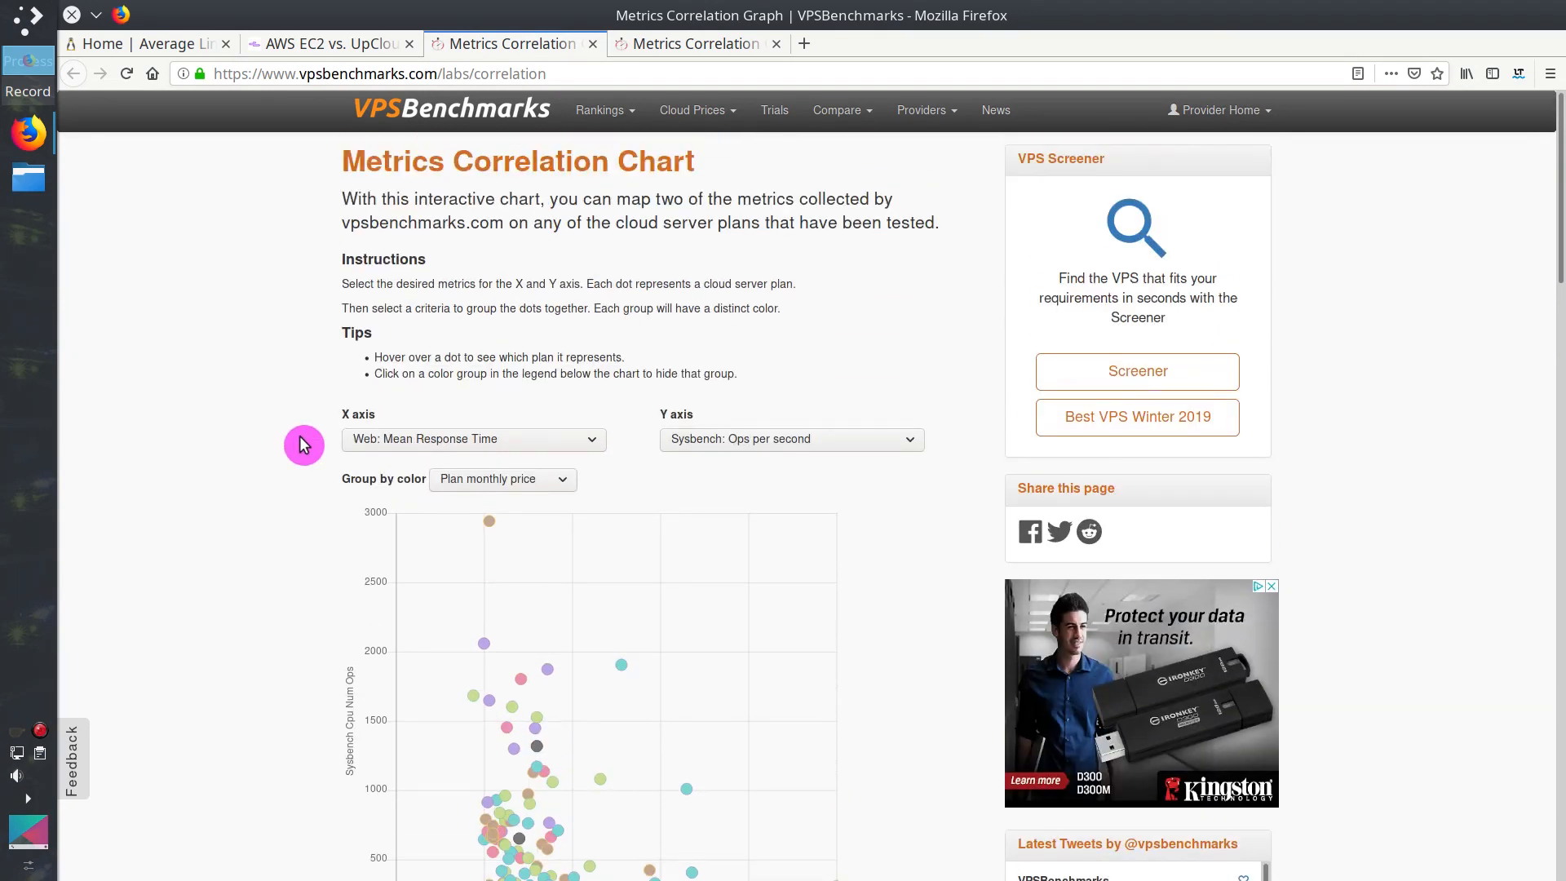
{"action": "left_click", "coordinate": [326, 44]}
{"action": "scroll", "coordinate": [298, 456], "scroll_direction": "up", "scroll_amount": 5}
{"action": "scroll", "coordinate": [298, 457], "scroll_direction": "up", "scroll_amount": 1}
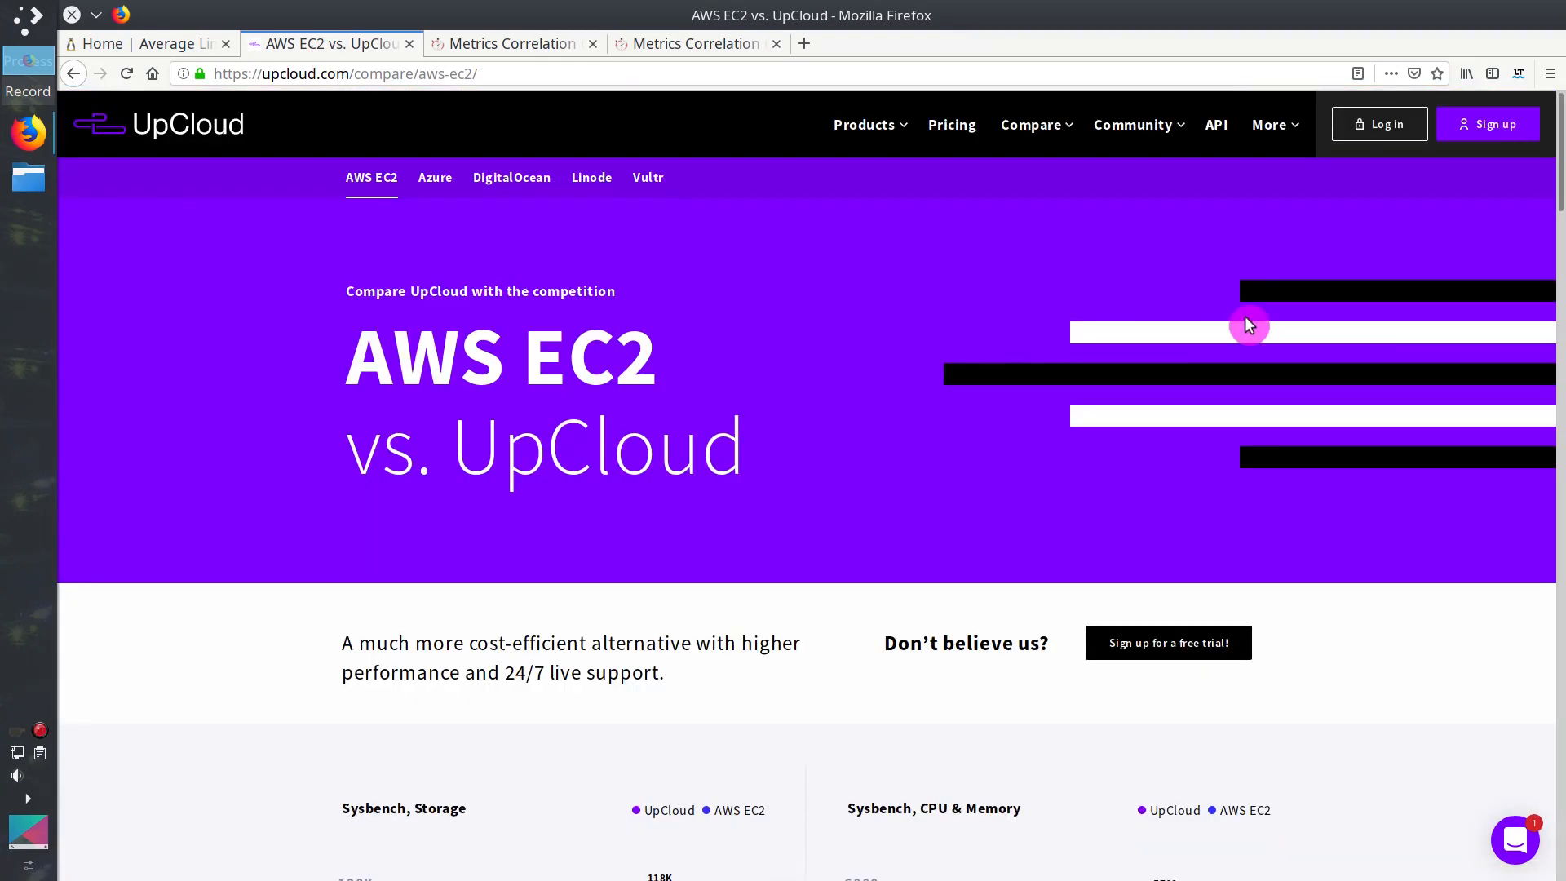
Step: Start the free-trial sign-up with promo code alu25 and enter username, password and email
{"action": "left_click", "coordinate": [1495, 122]}
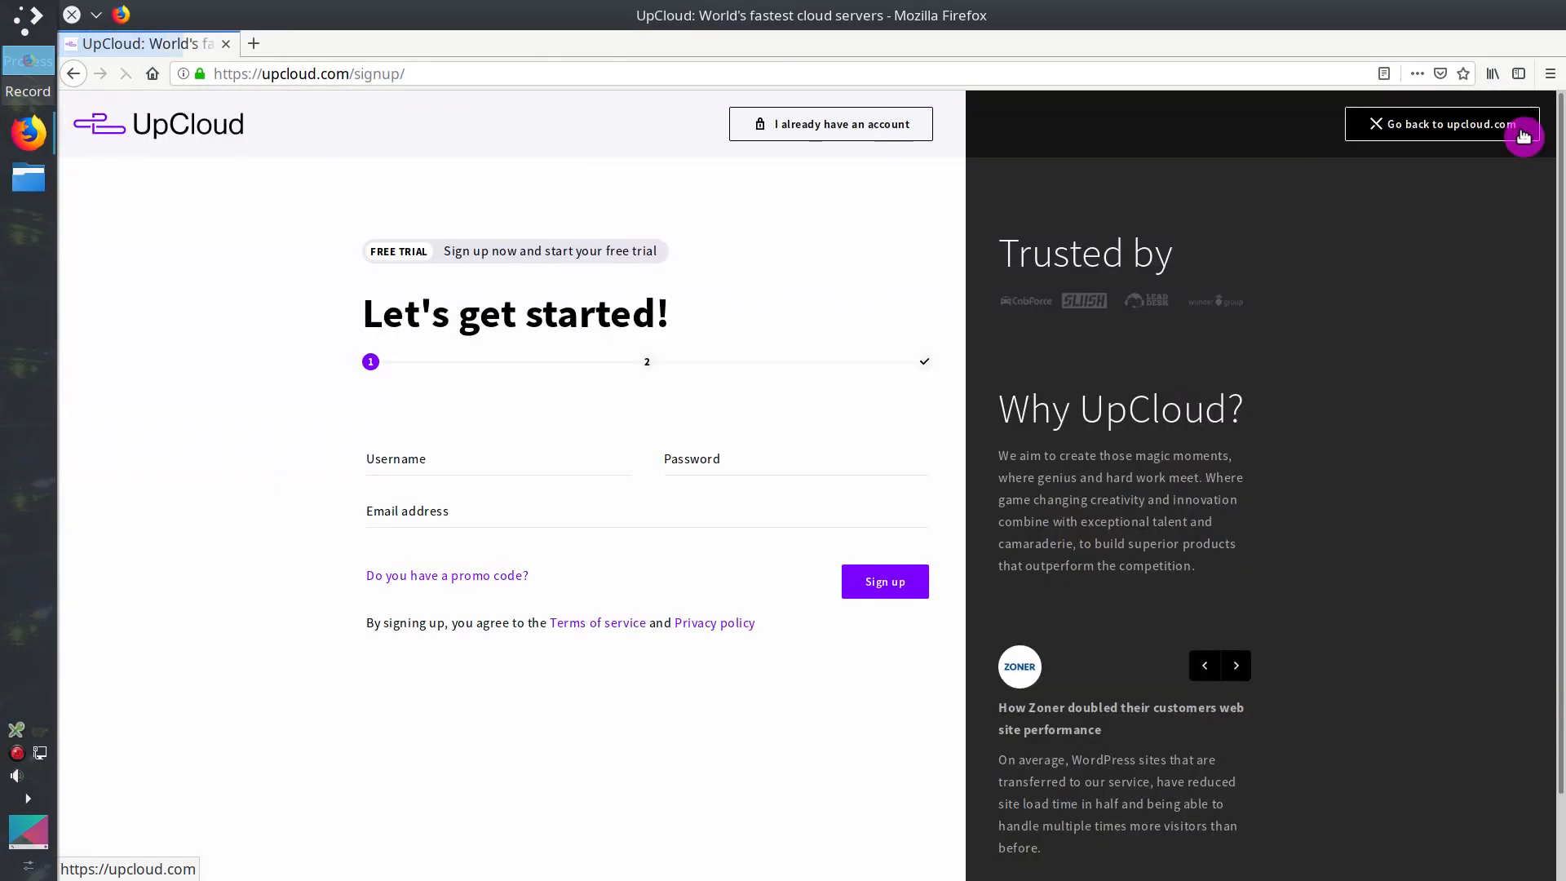
{"action": "left_click", "coordinate": [504, 575]}
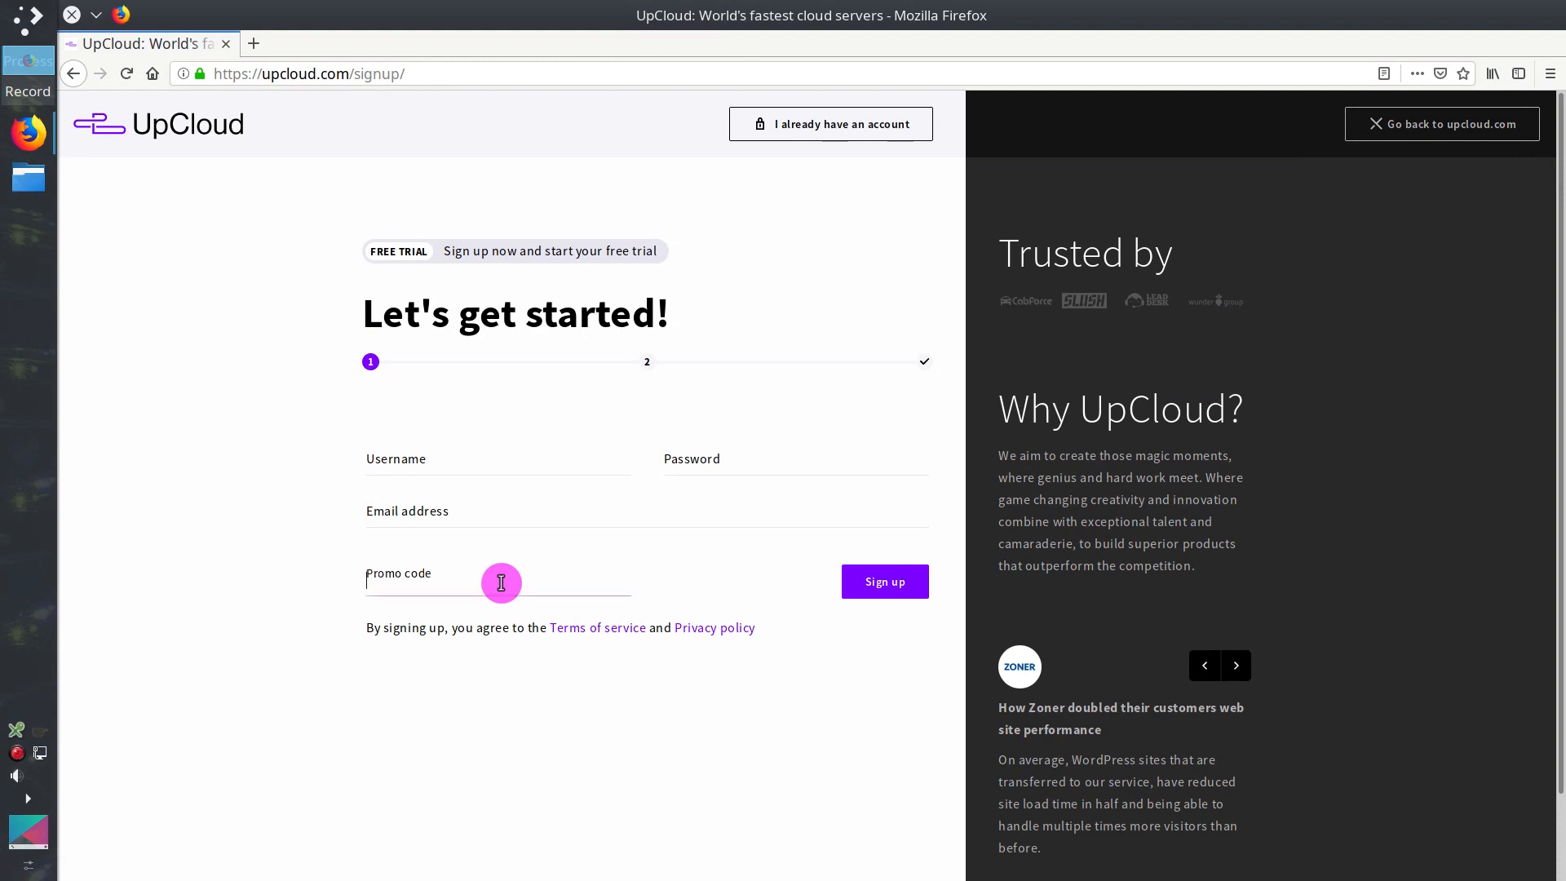
{"action": "type", "text": "alu25"}
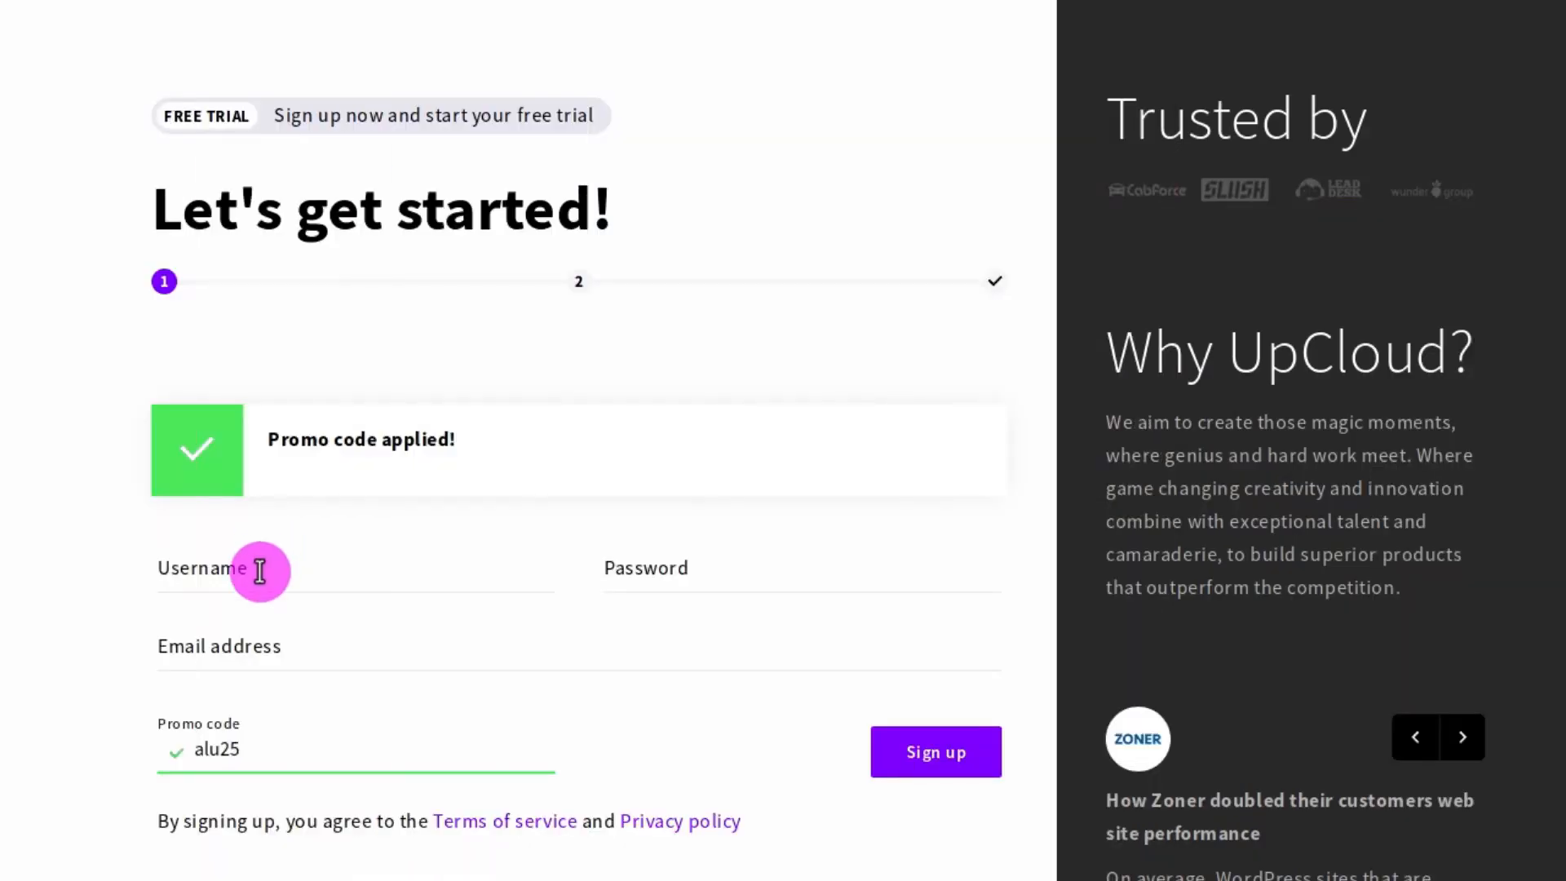
{"action": "left_click", "coordinate": [260, 571]}
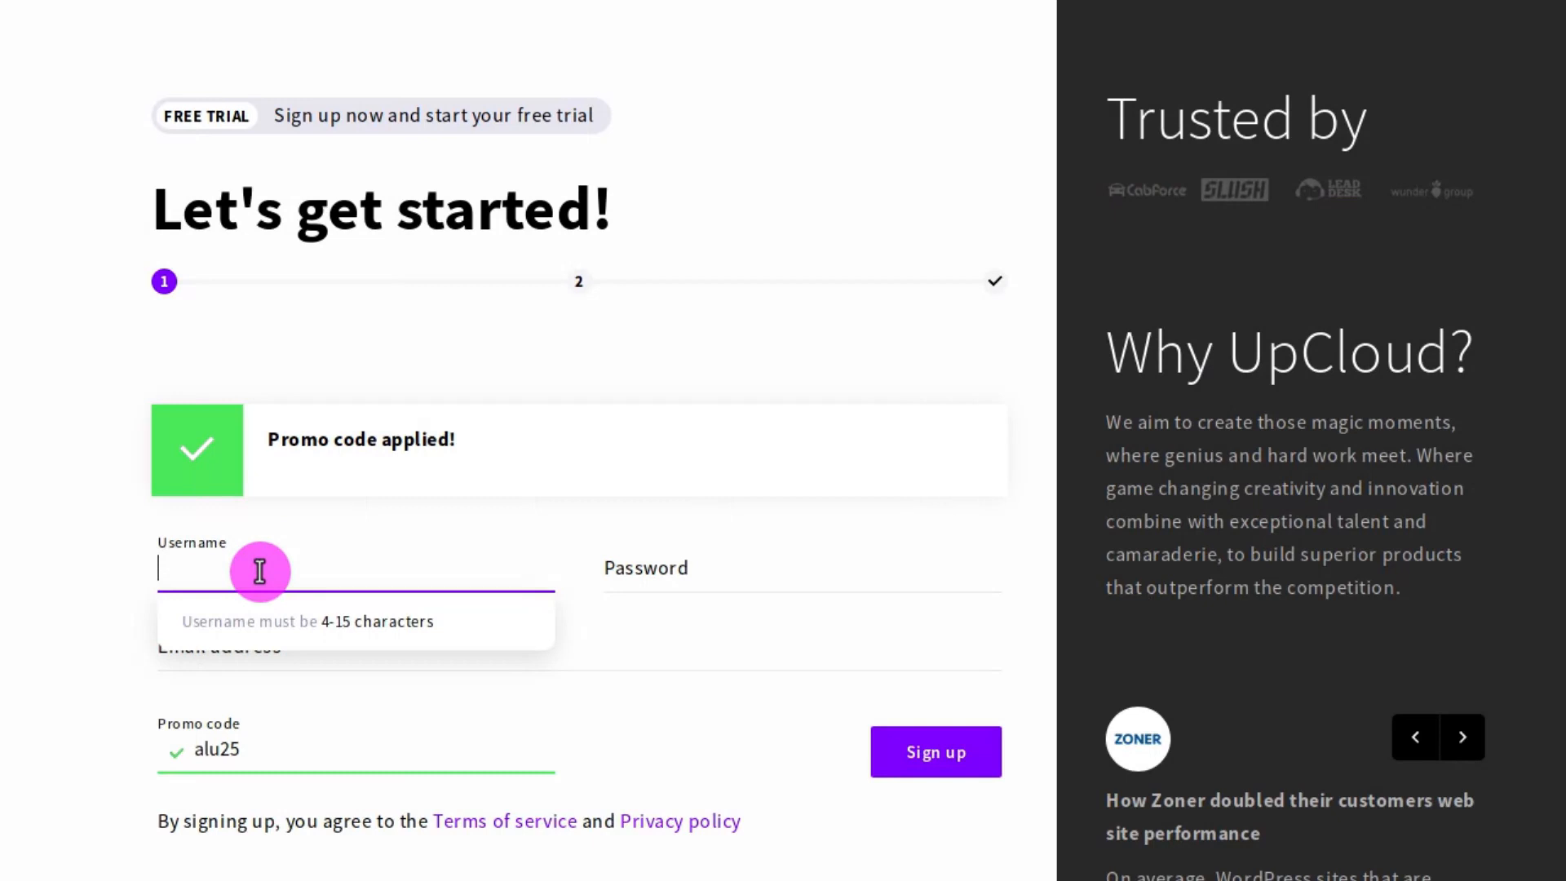
{"action": "type", "text": "alu2"}
{"action": "type", "text": "5"}
{"action": "left_click", "coordinate": [758, 570]}
{"action": "type", "text": "••••••••••"}
{"action": "left_click", "coordinate": [424, 647]}
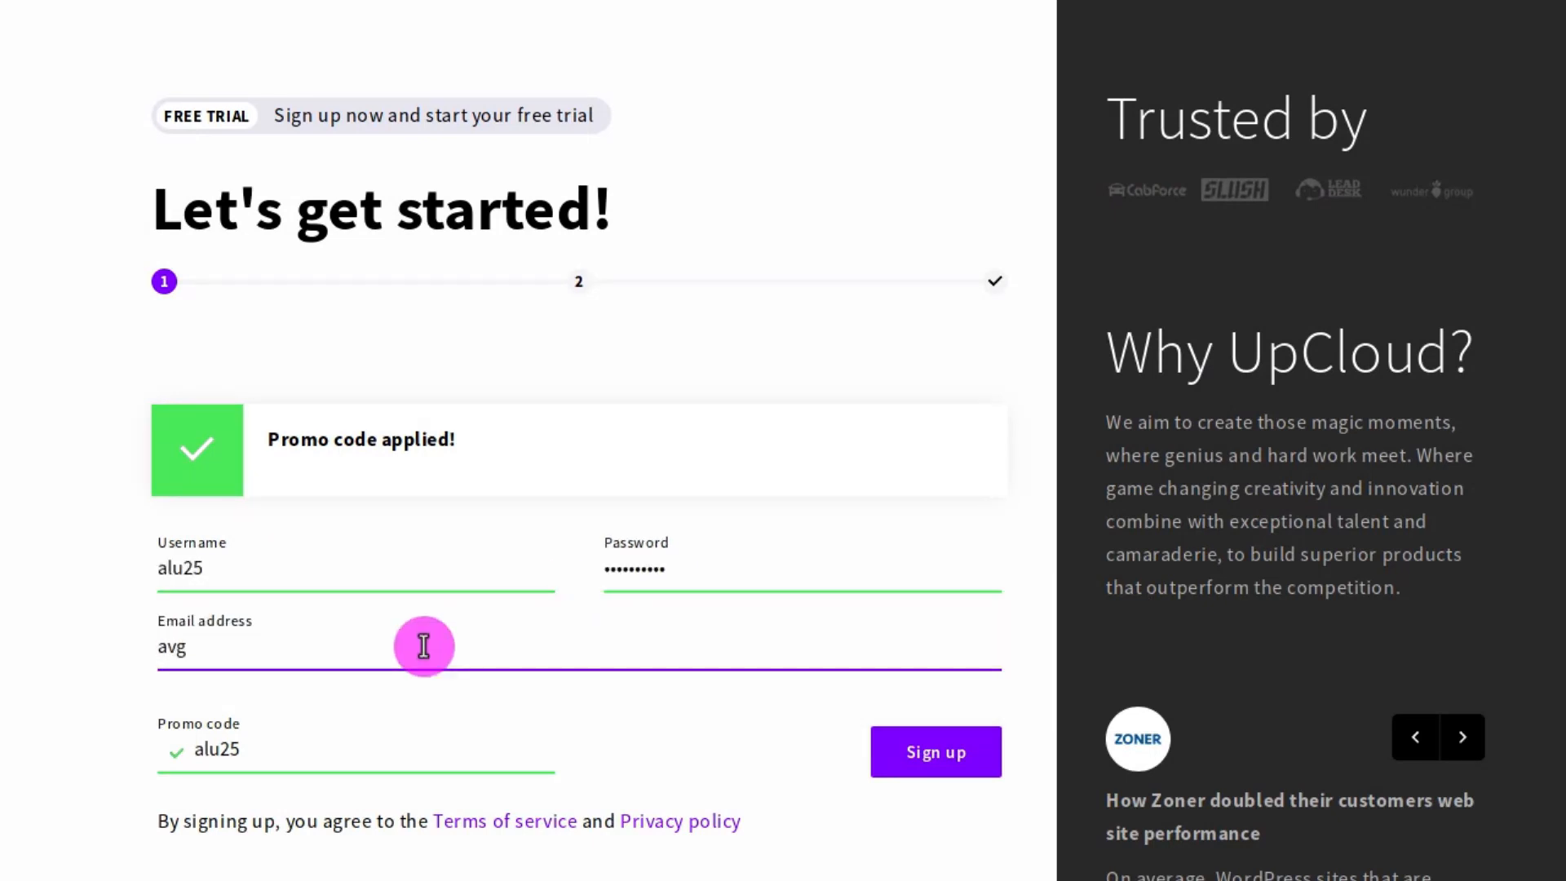
Step: Submit step one and fill in name, city, post code and credit card details
{"action": "left_click", "coordinate": [936, 751]}
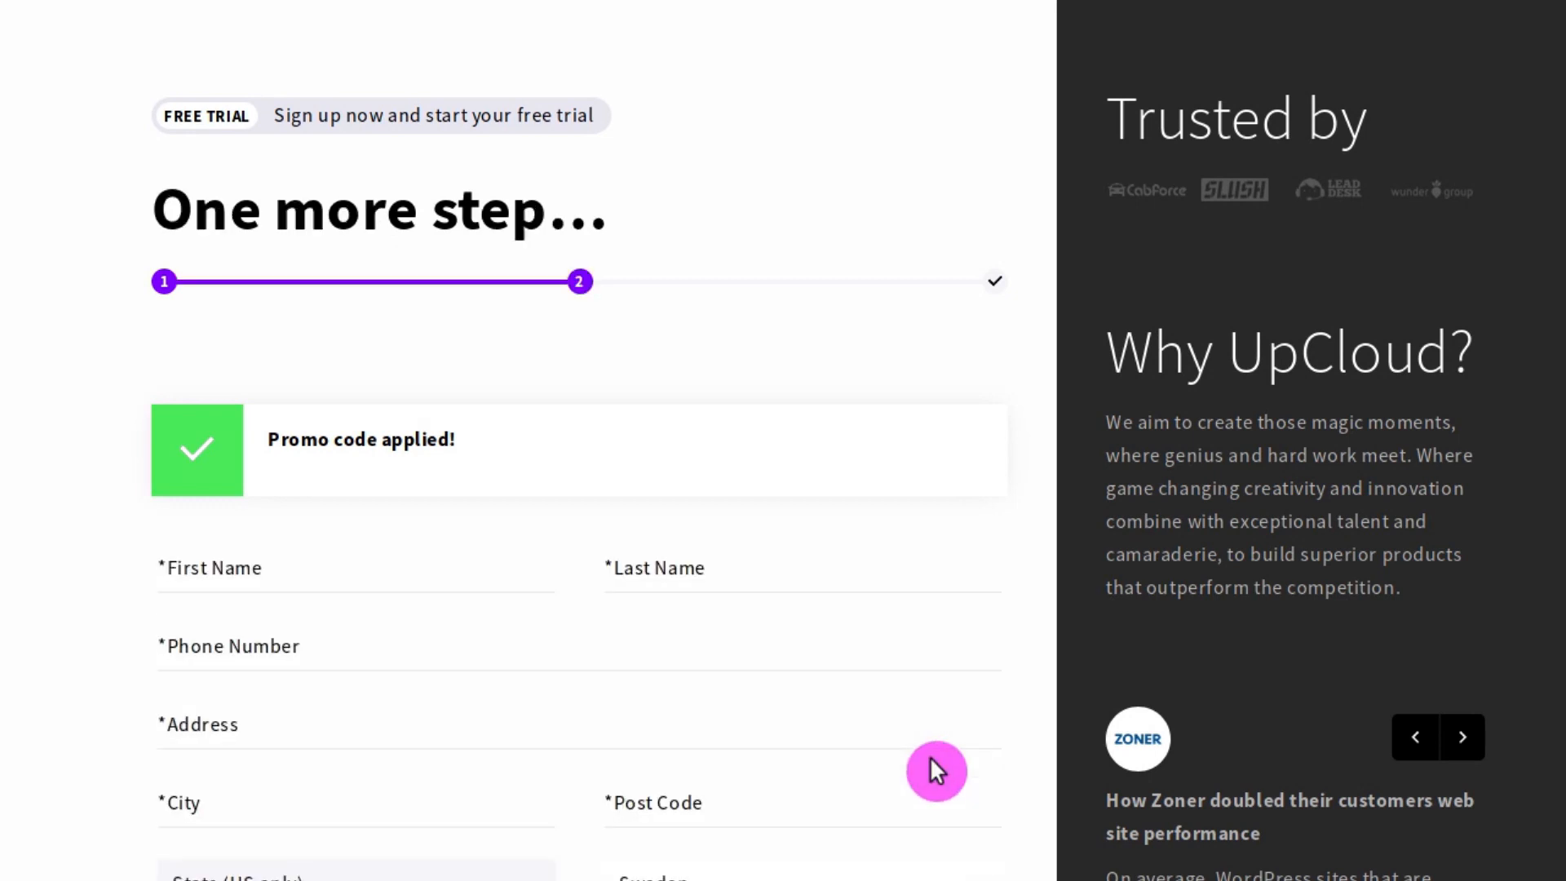
{"action": "scroll", "coordinate": [931, 756], "scroll_direction": "down", "scroll_amount": 2}
{"action": "scroll", "coordinate": [930, 757], "scroll_direction": "down", "scroll_amount": 2}
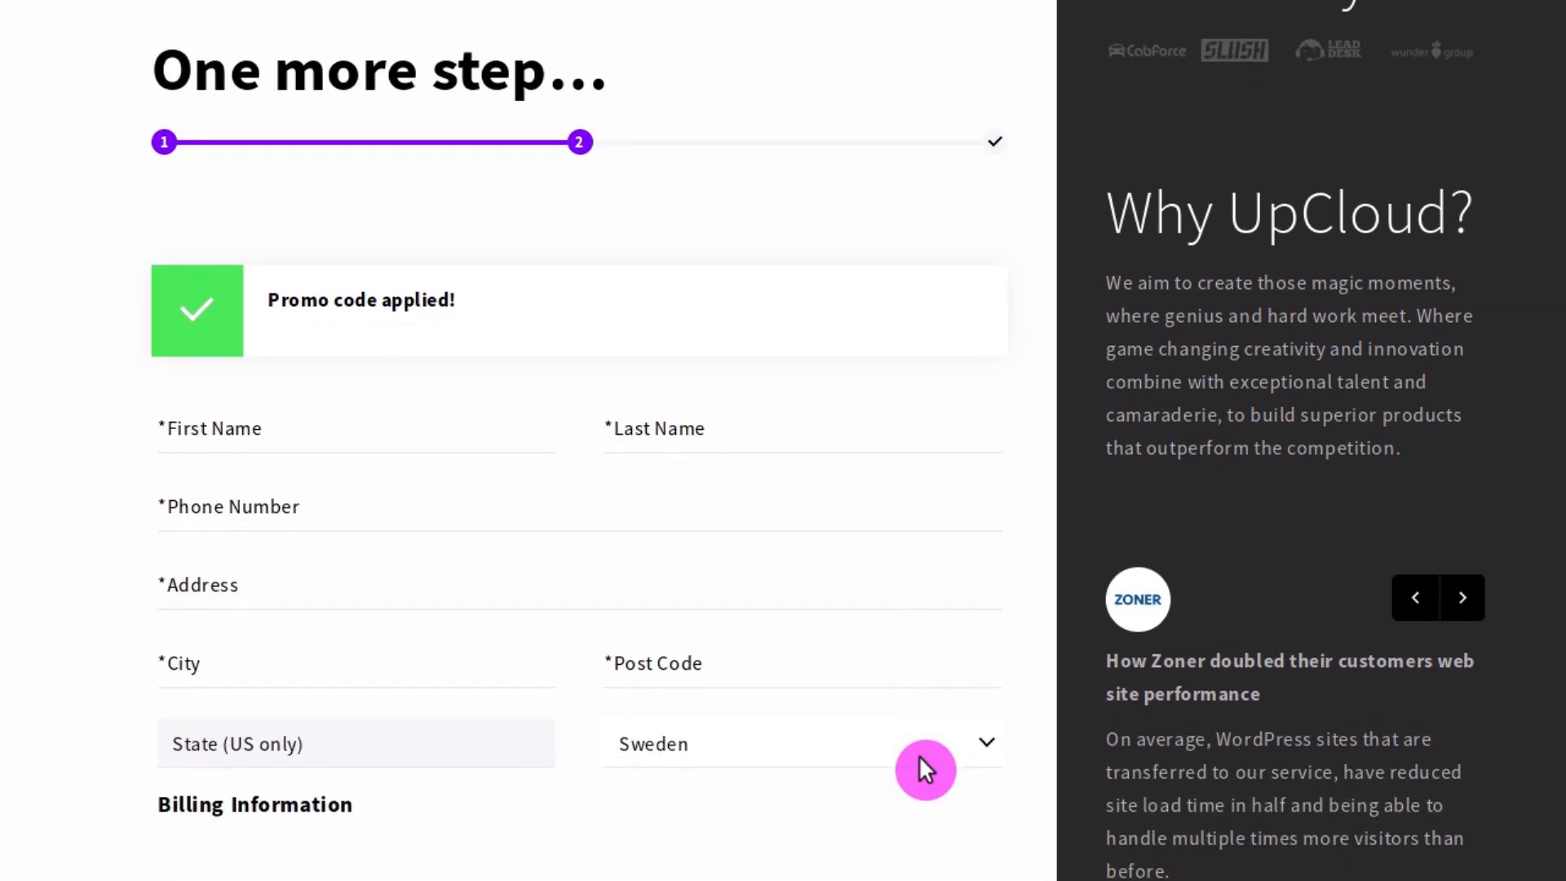
{"action": "scroll", "coordinate": [919, 755], "scroll_direction": "down", "scroll_amount": 2}
{"action": "left_click", "coordinate": [355, 290]}
{"action": "type", "text": "Dmytro"}
{"action": "left_click", "coordinate": [707, 291]}
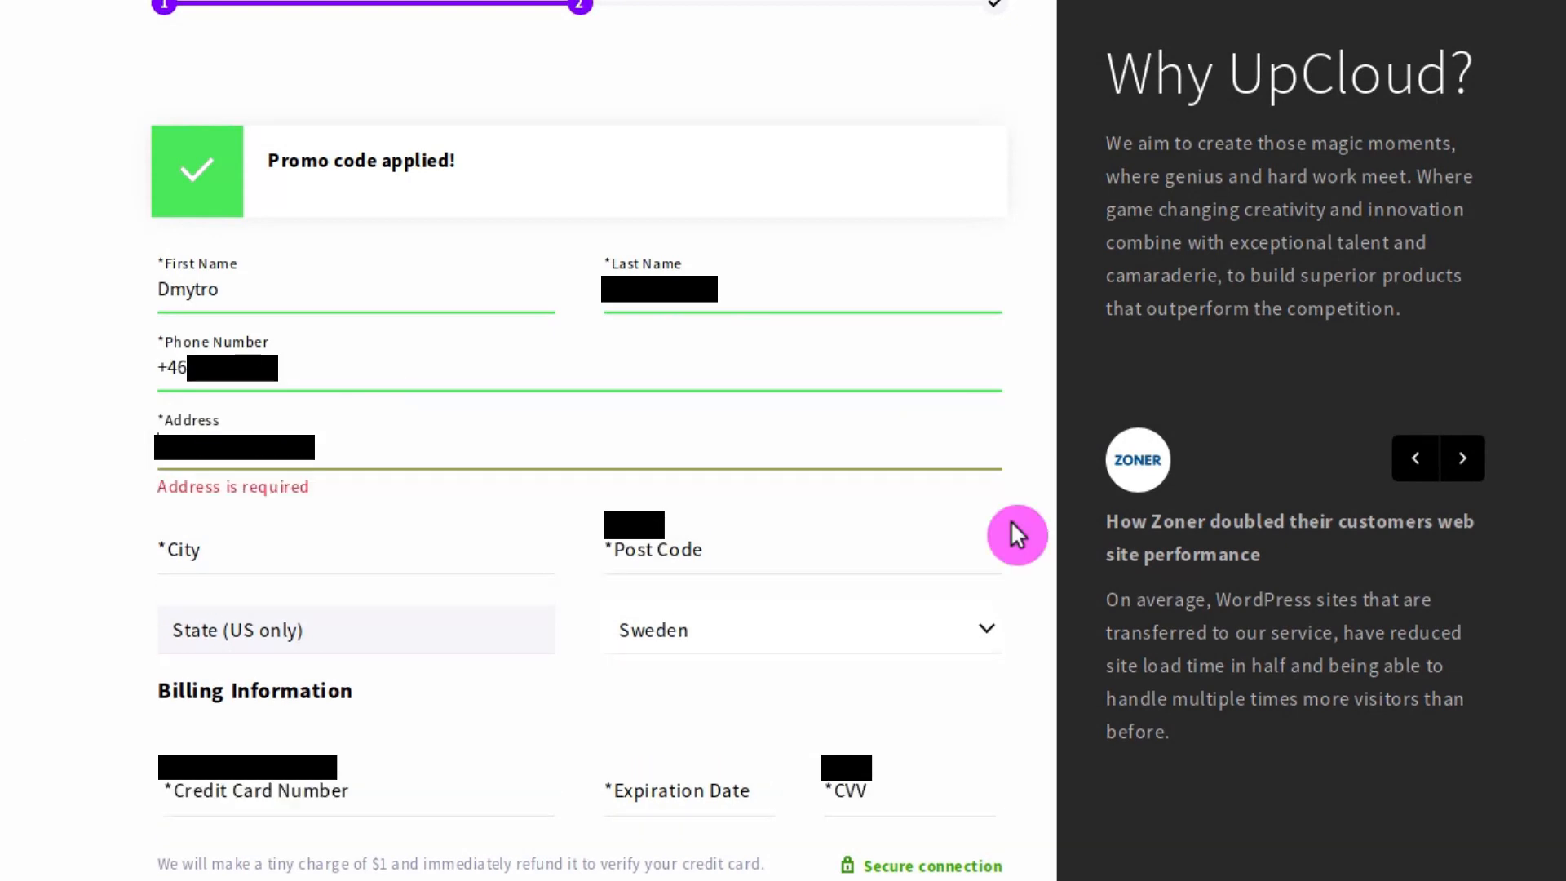
{"action": "left_click", "coordinate": [709, 545]}
{"action": "scroll", "coordinate": [1074, 721], "scroll_direction": "down", "scroll_amount": 1}
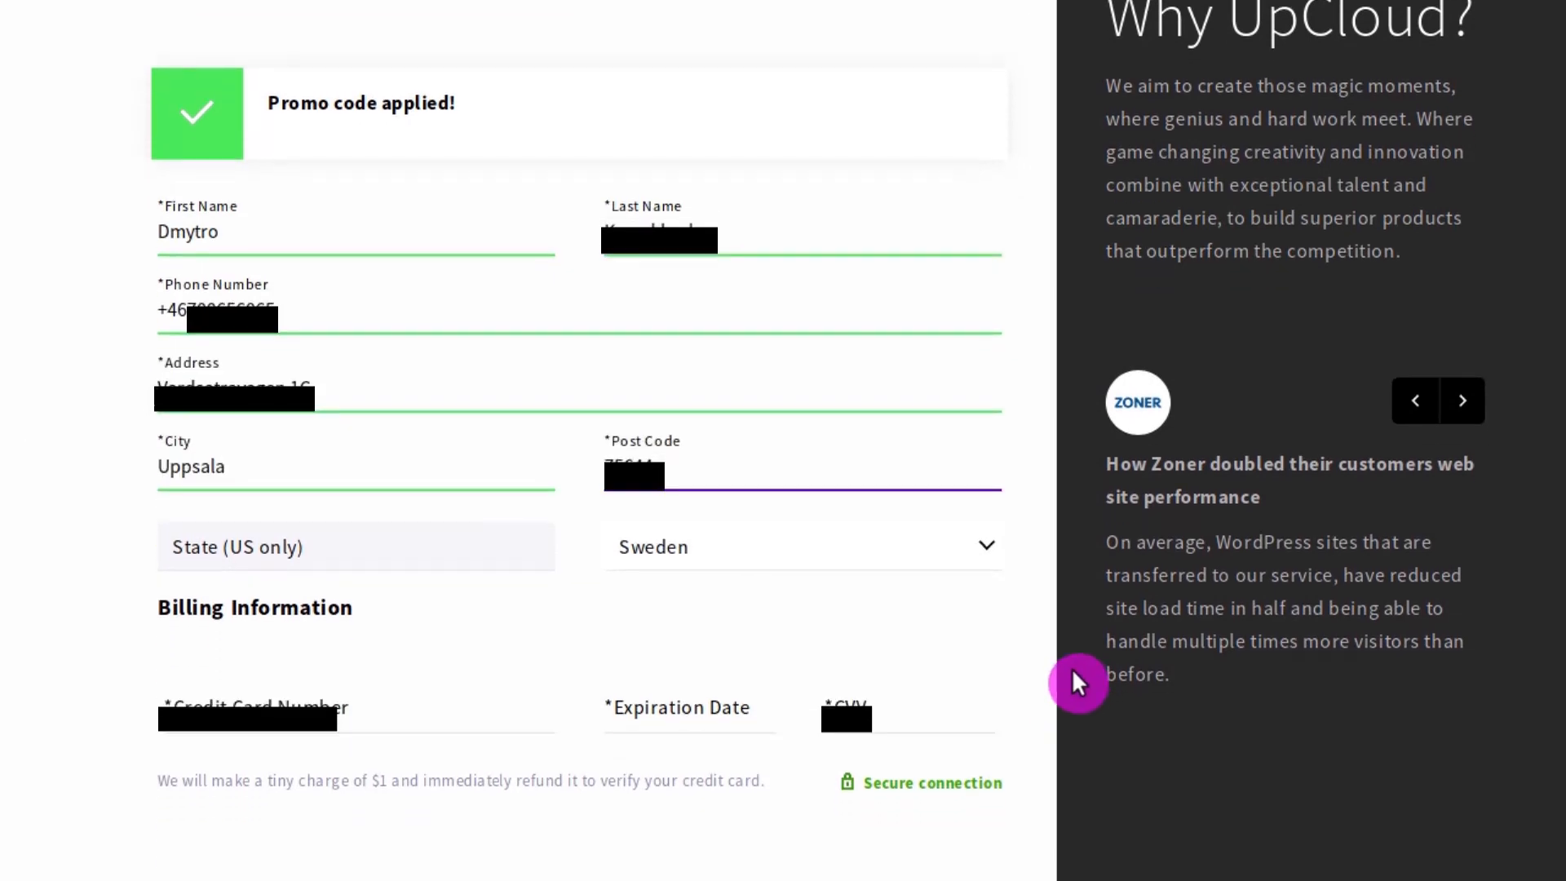
{"action": "scroll", "coordinate": [1071, 669], "scroll_direction": "down", "scroll_amount": 1}
{"action": "left_click", "coordinate": [355, 704]}
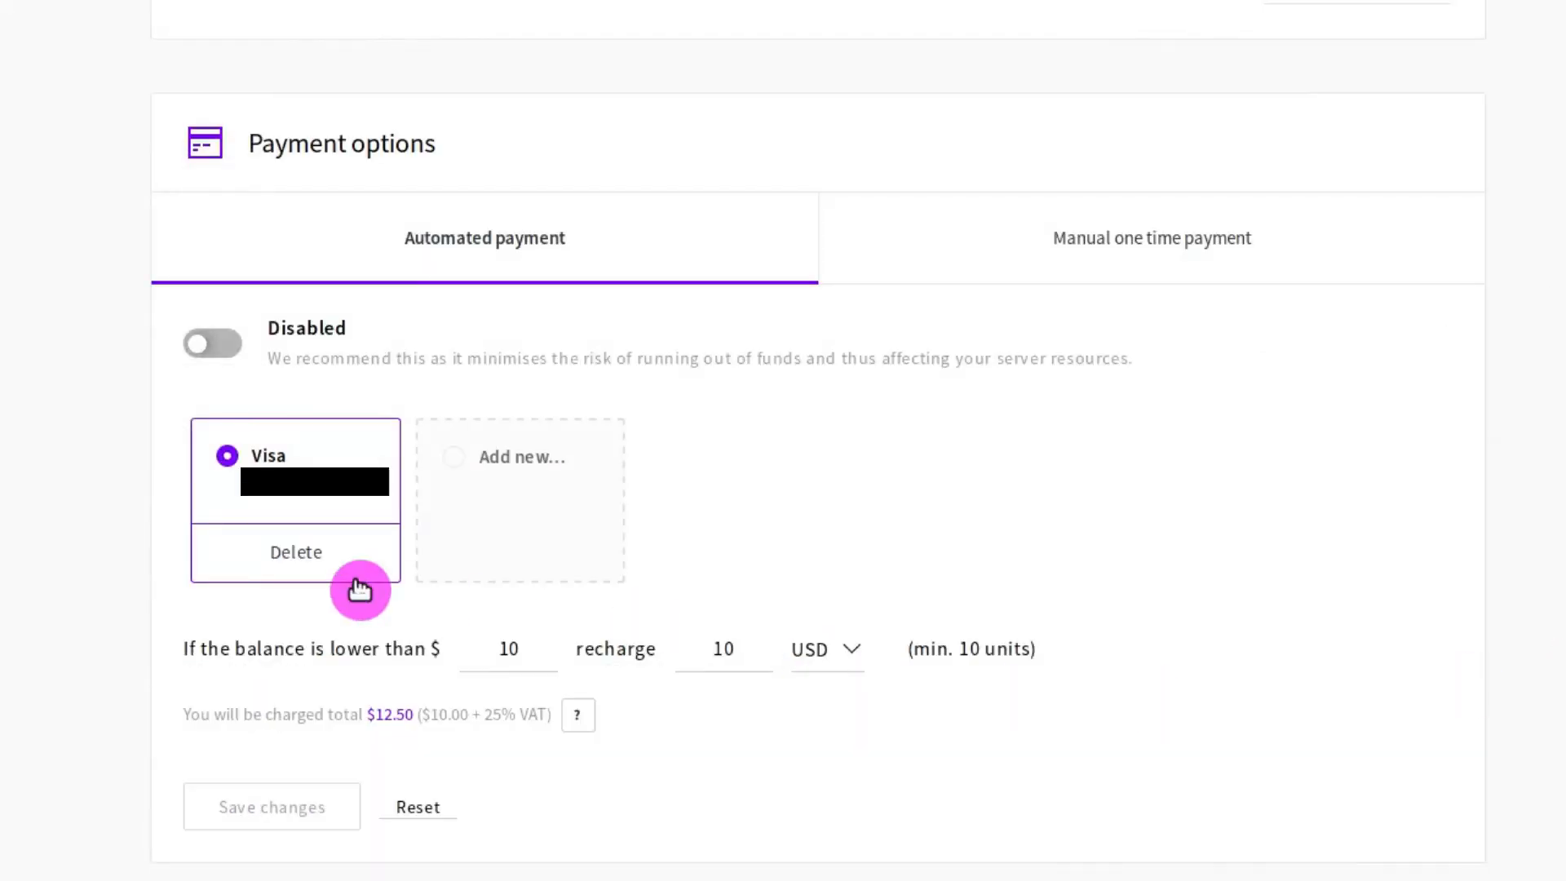
Step: Delete the saved Visa card and submit the contact and billing details
{"action": "left_click", "coordinate": [300, 561]}
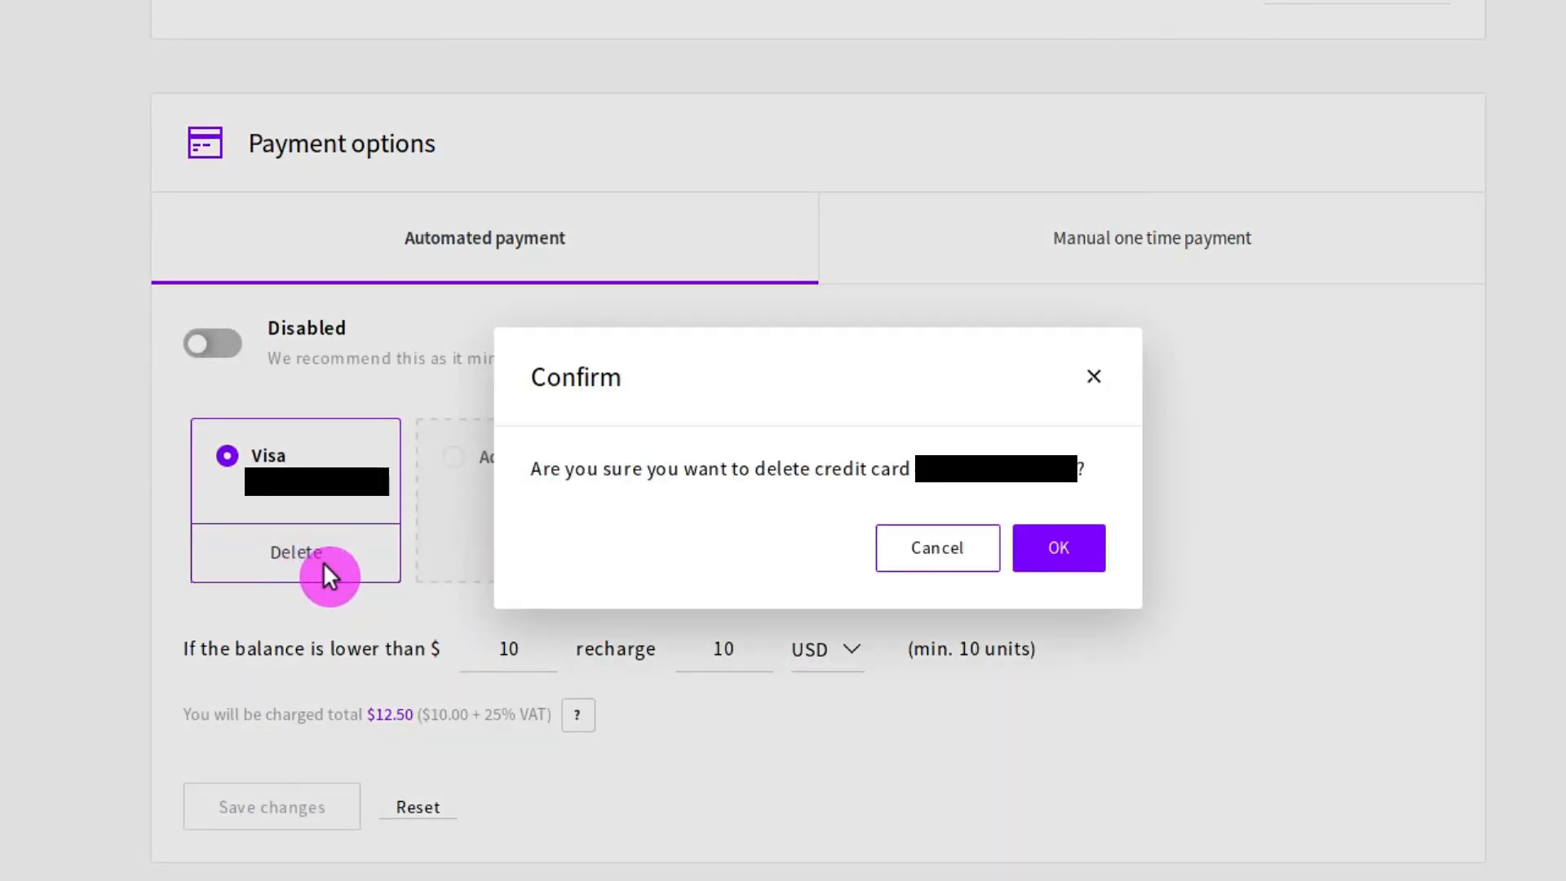
{"action": "left_click", "coordinate": [1052, 548]}
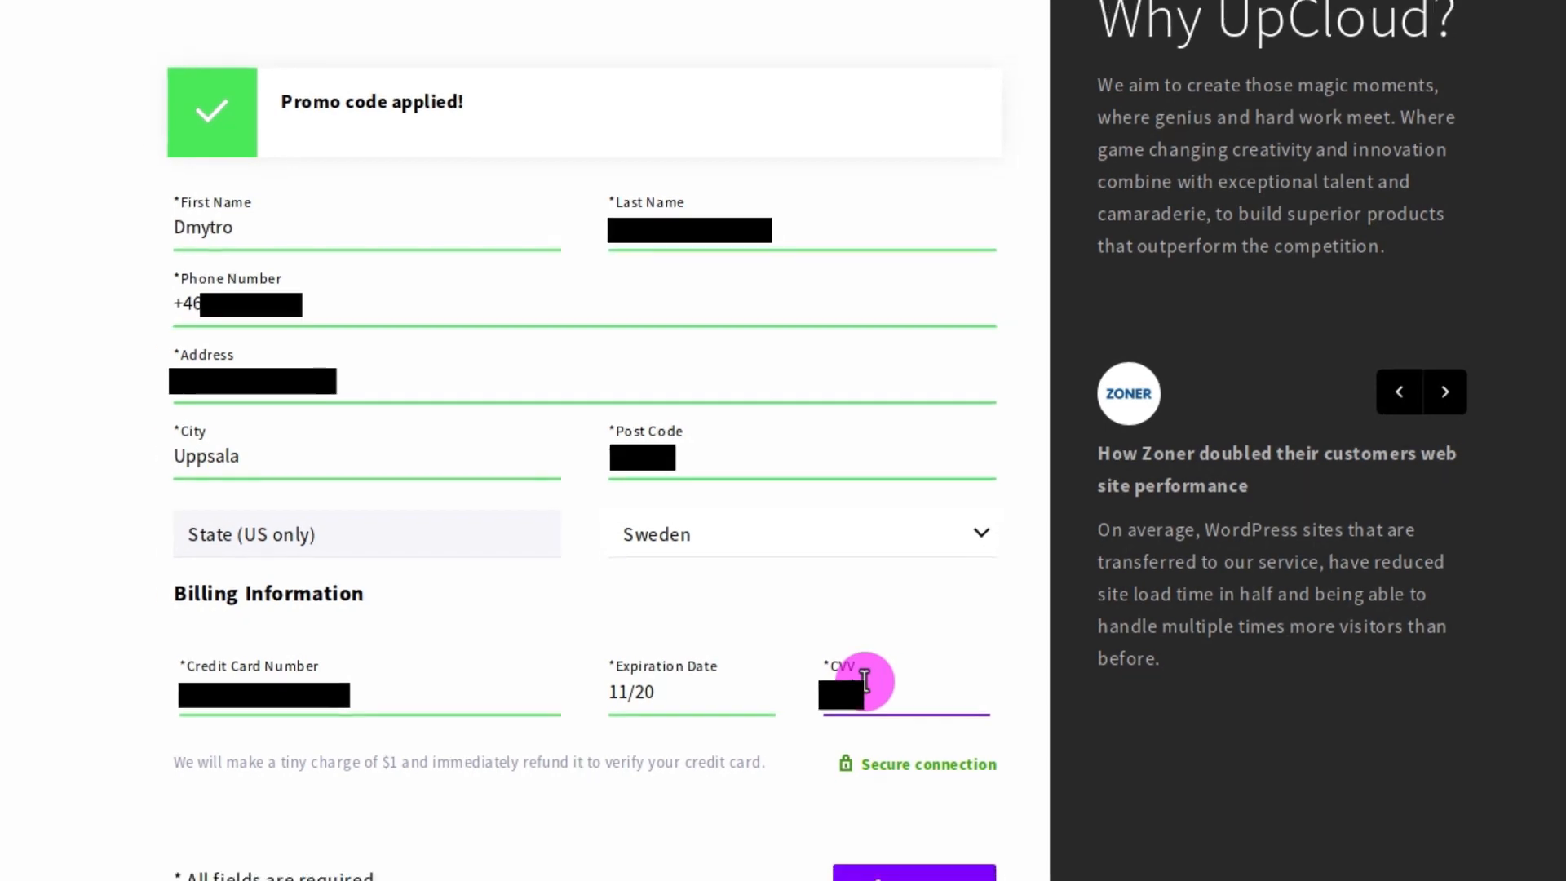
{"action": "left_click", "coordinate": [905, 773]}
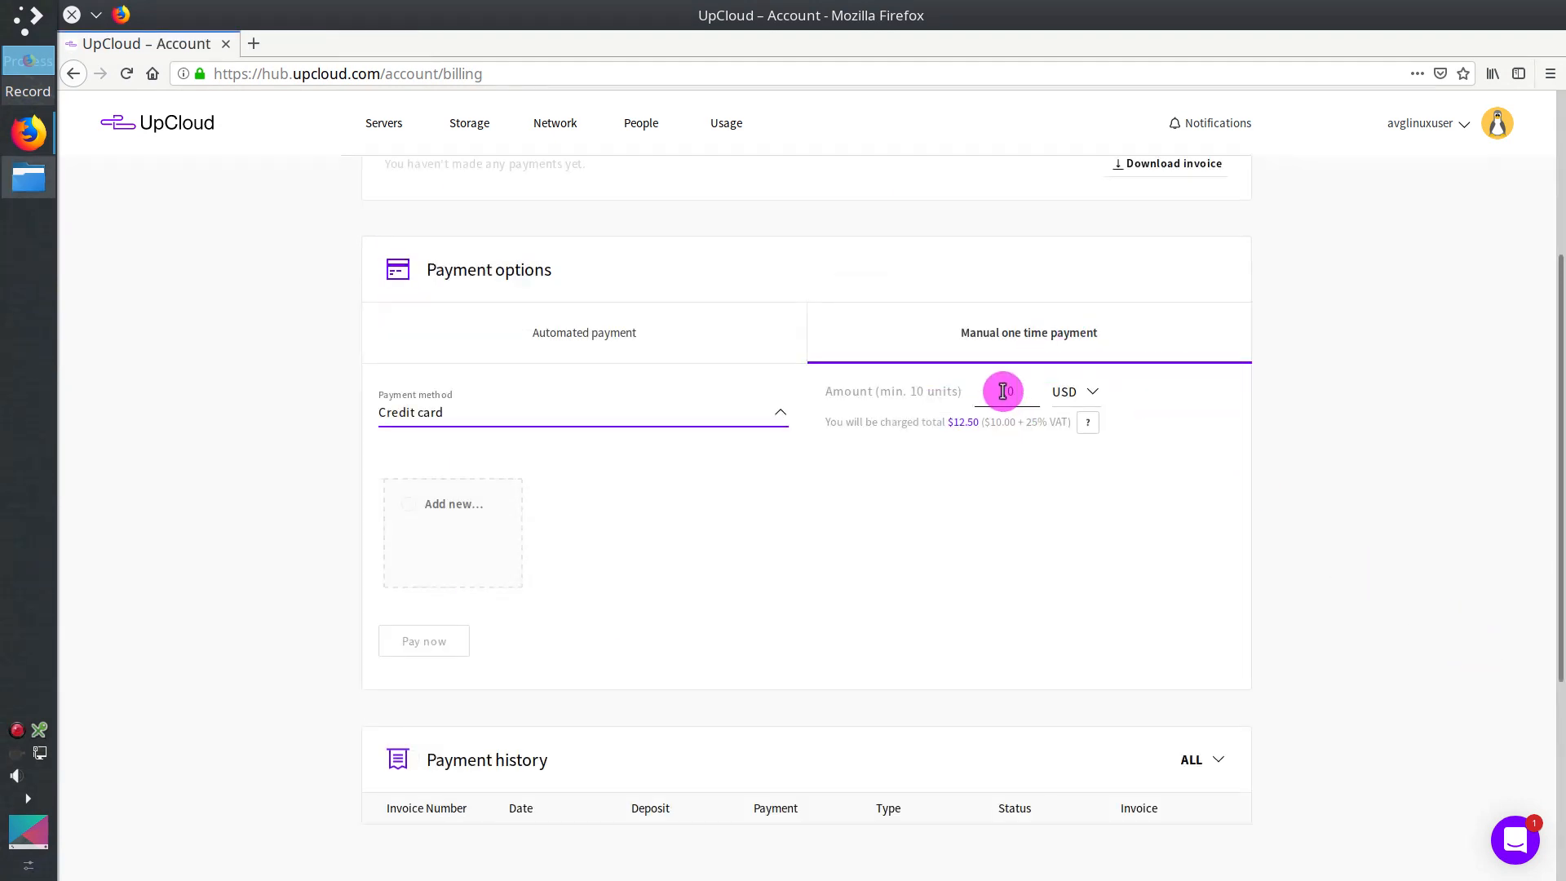
Step: Make a $10 manual one-time payment via PayPal and dismiss the success notice
{"action": "left_click", "coordinate": [1003, 391]}
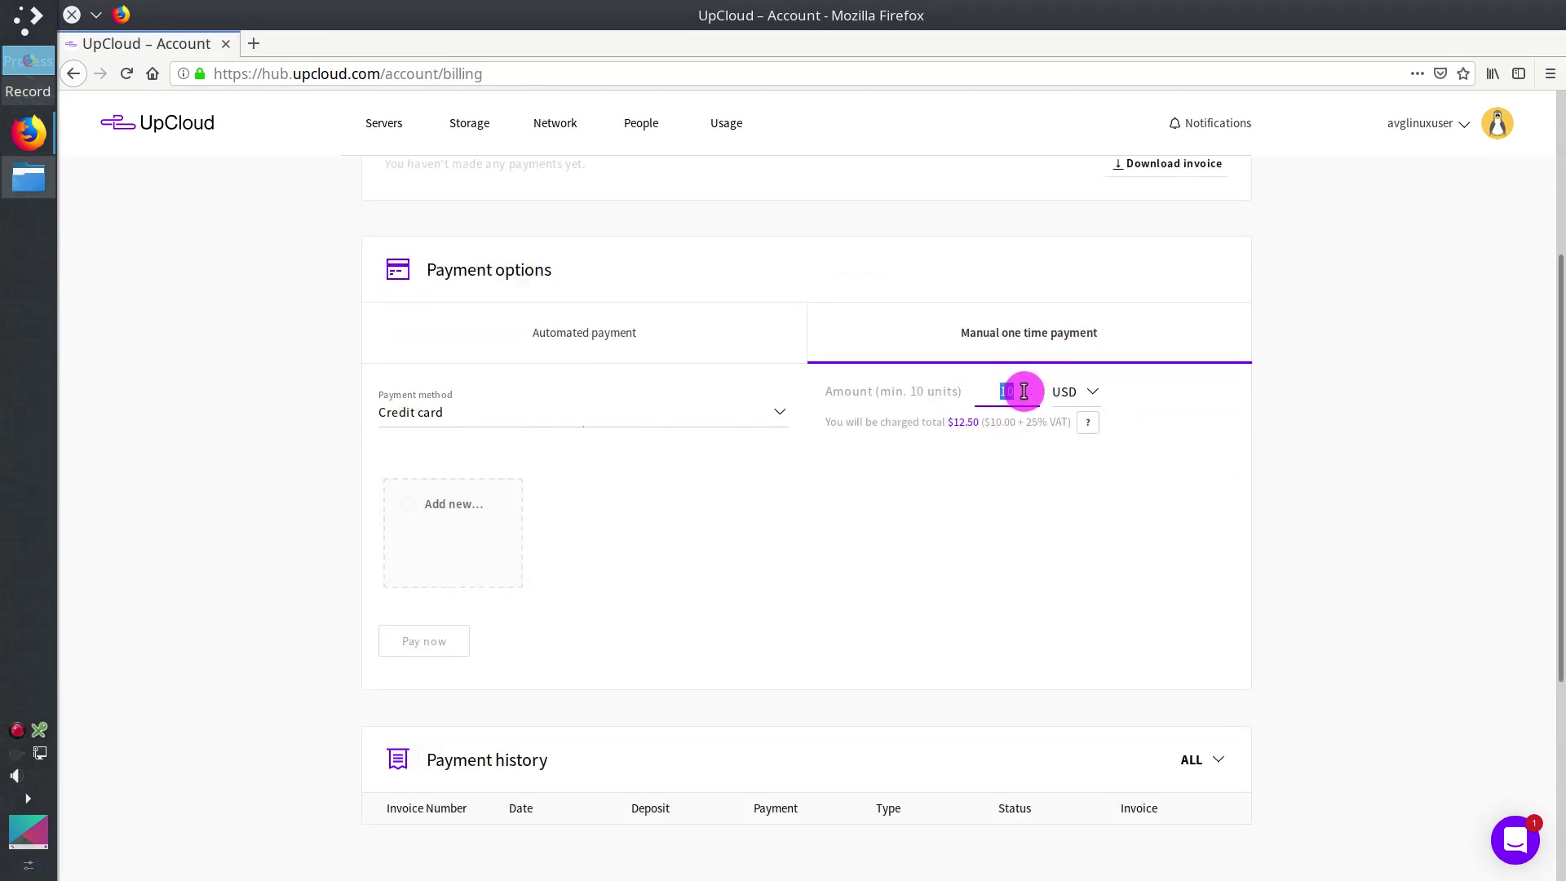
{"action": "left_click", "coordinate": [783, 421]}
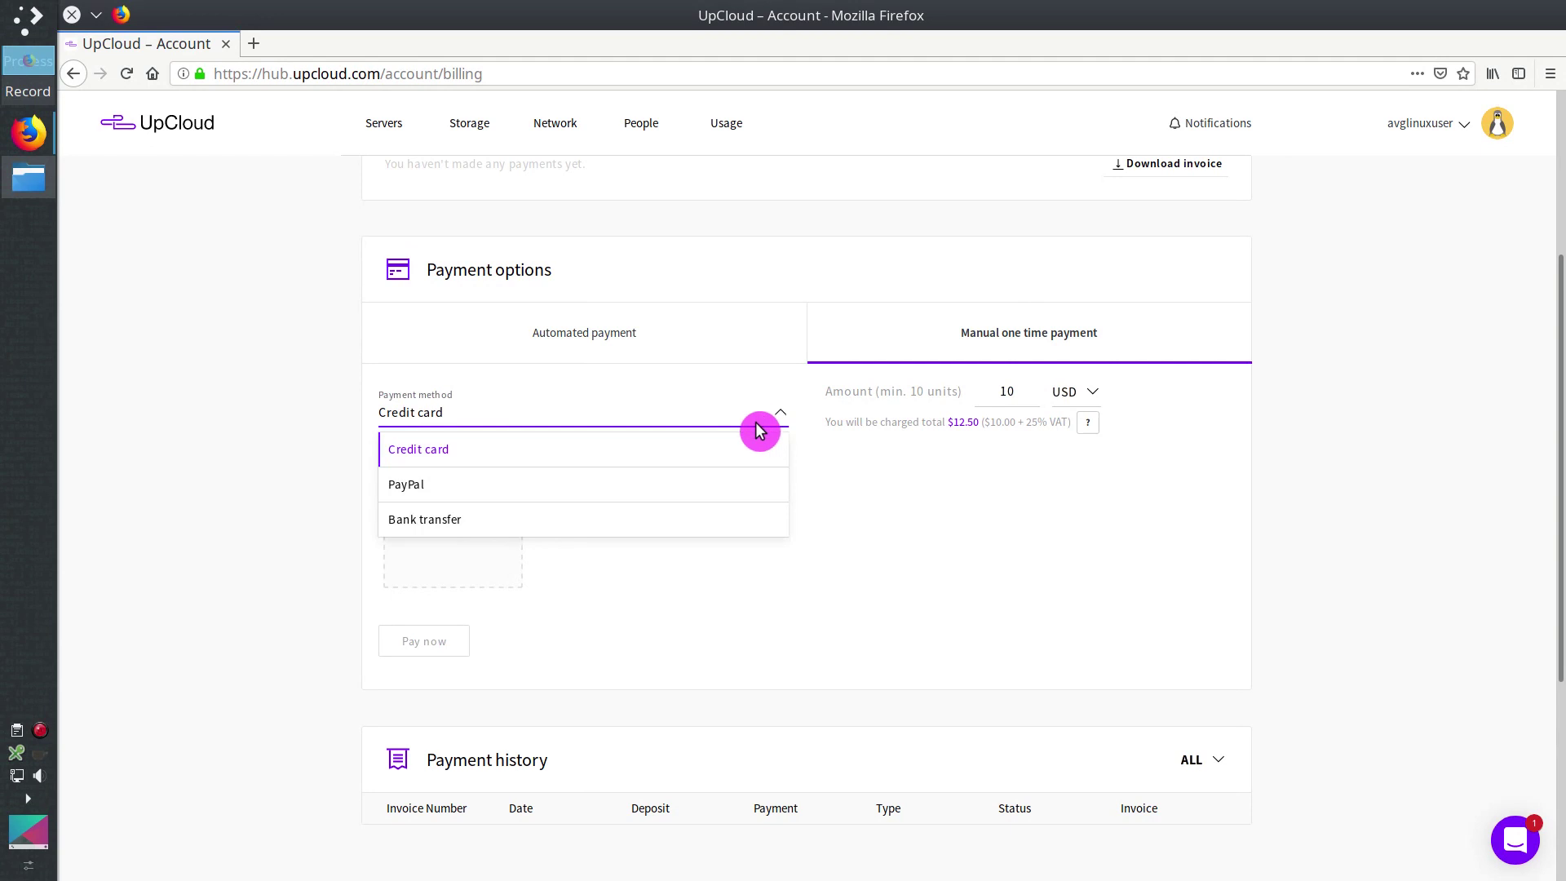
{"action": "left_click", "coordinate": [472, 492]}
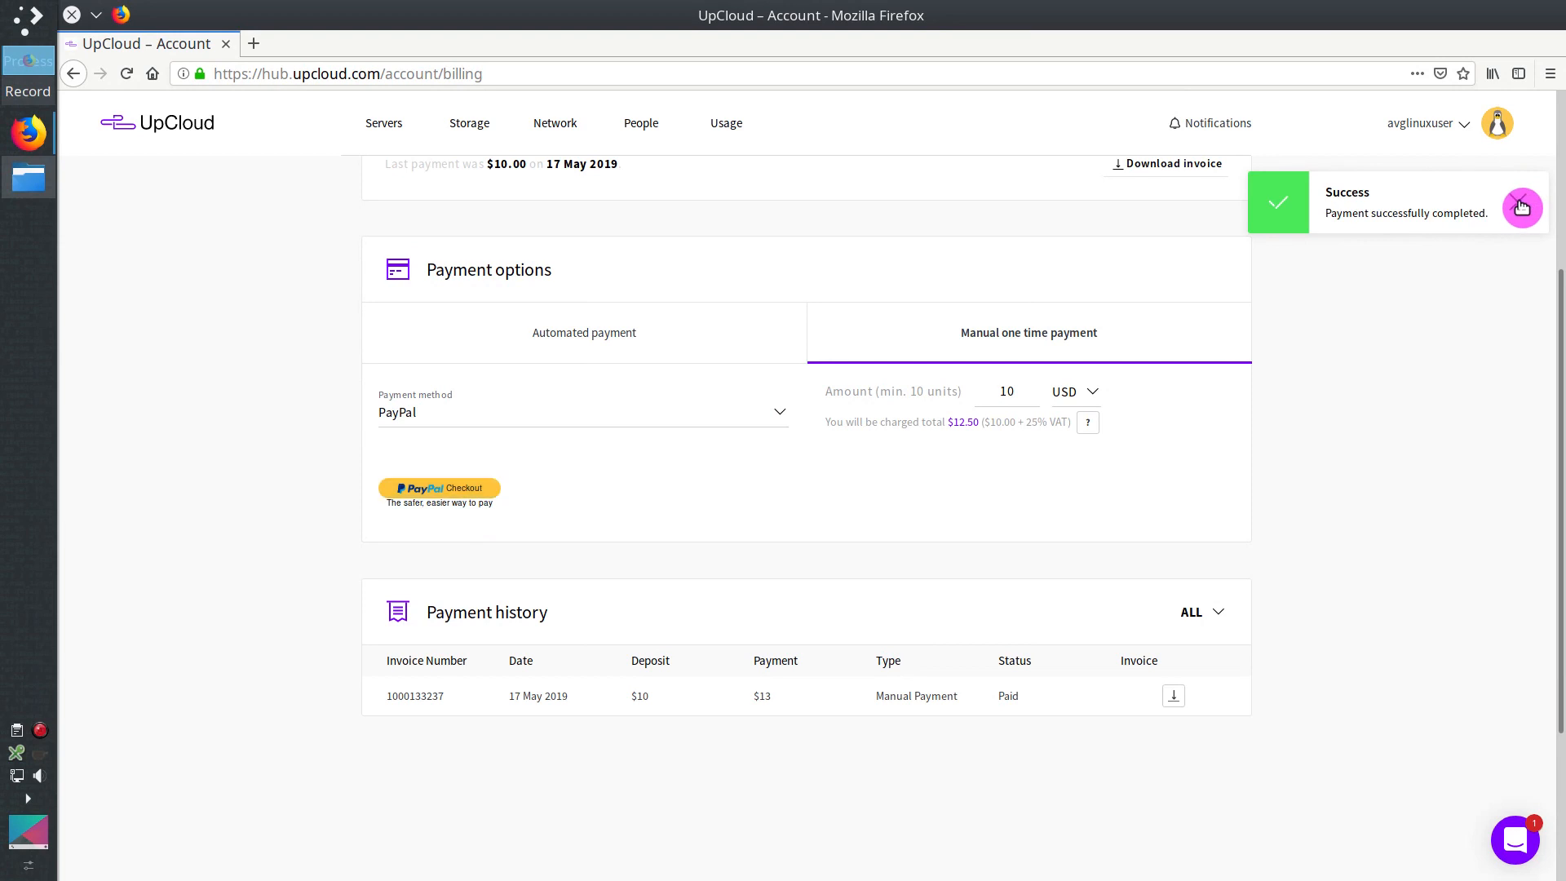
{"action": "left_click", "coordinate": [1517, 205]}
{"action": "scroll", "coordinate": [1378, 463], "scroll_direction": "up", "scroll_amount": 5}
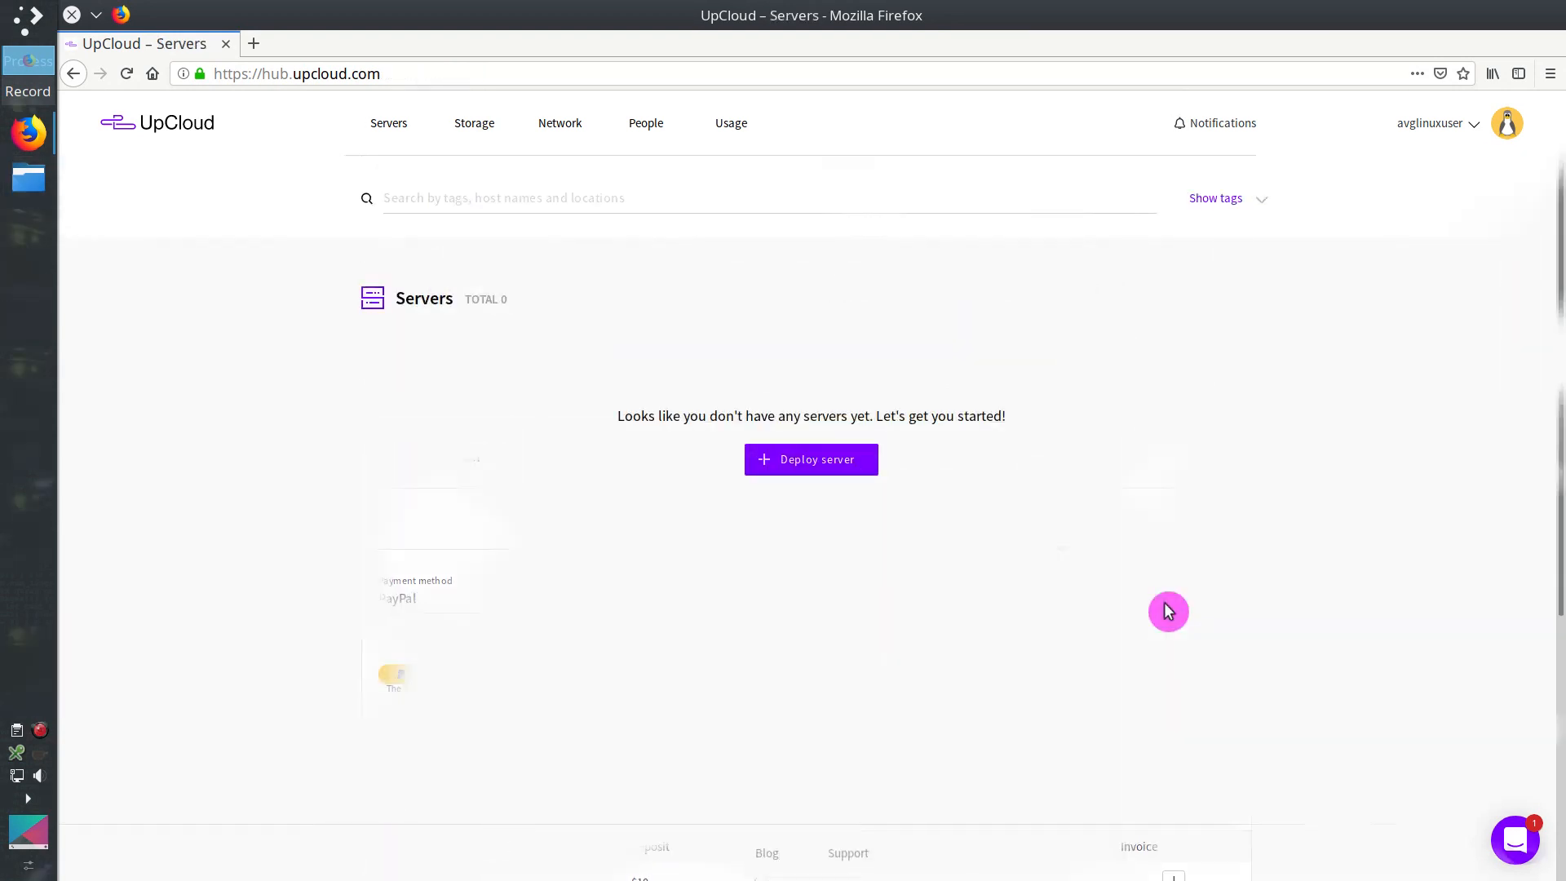
Step: Start deploying a new server and set its location to NL-AMS1 after trying FI-HEL1 and FI-HEL2
{"action": "left_click", "coordinate": [841, 467]}
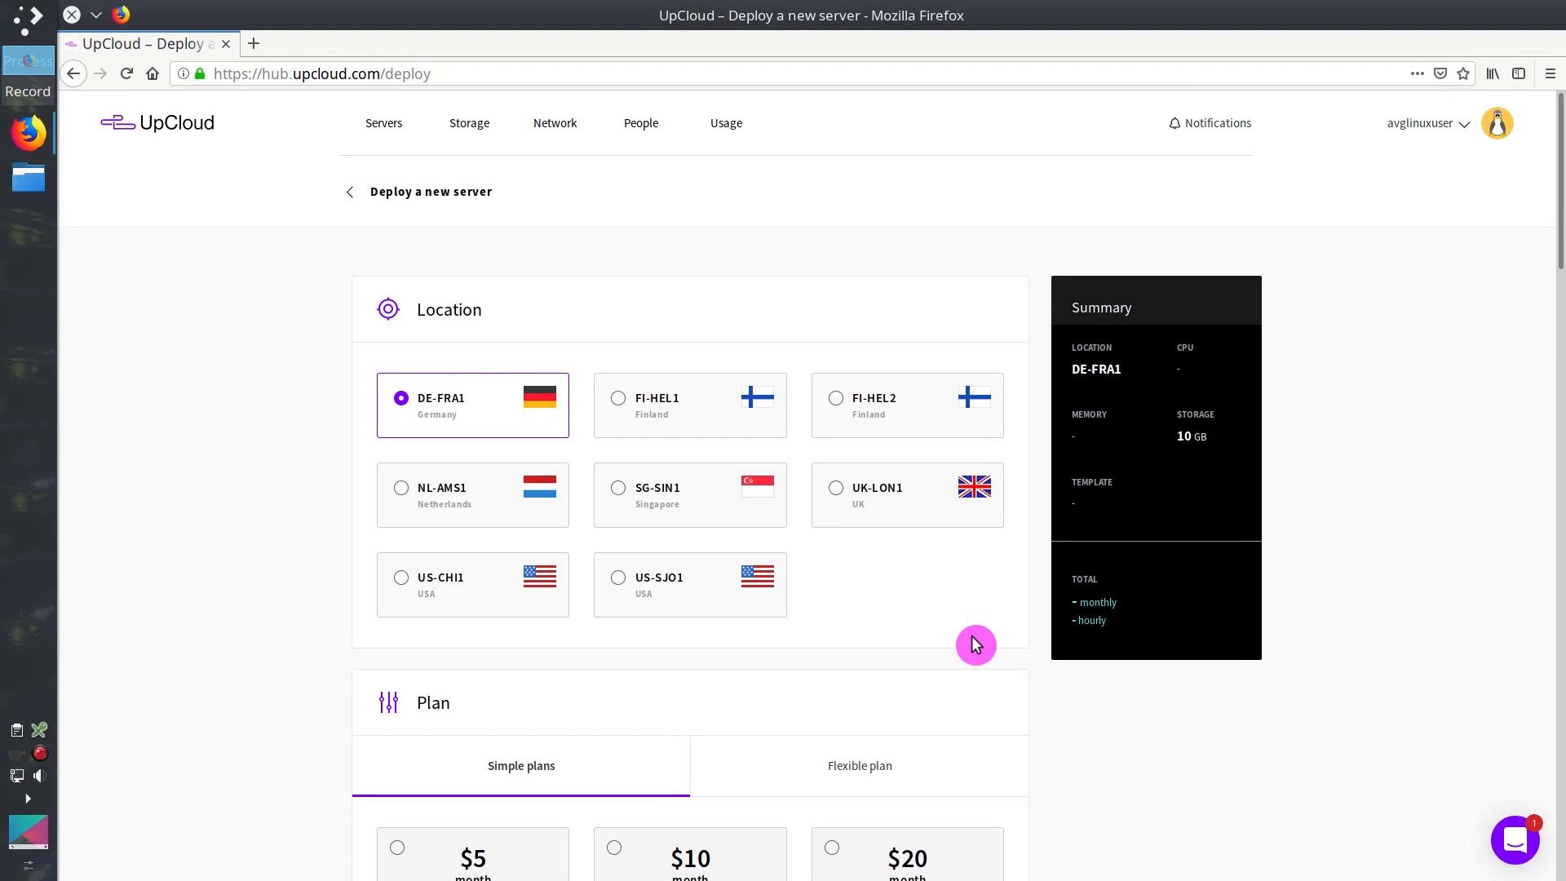
{"action": "scroll", "coordinate": [975, 642], "scroll_direction": "down", "scroll_amount": 1}
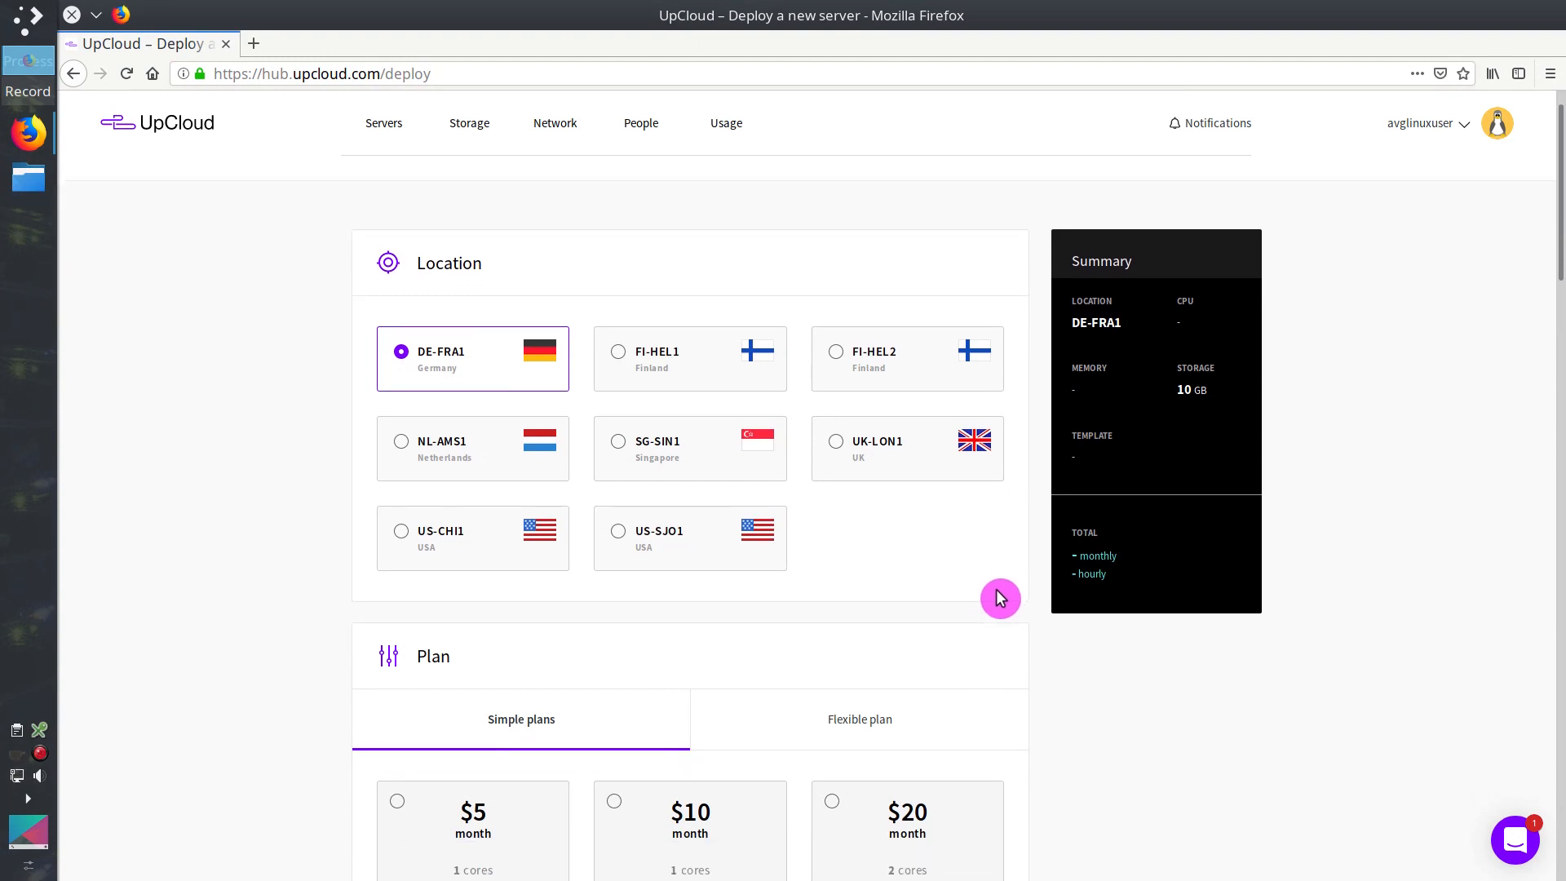
{"action": "left_click", "coordinate": [625, 355]}
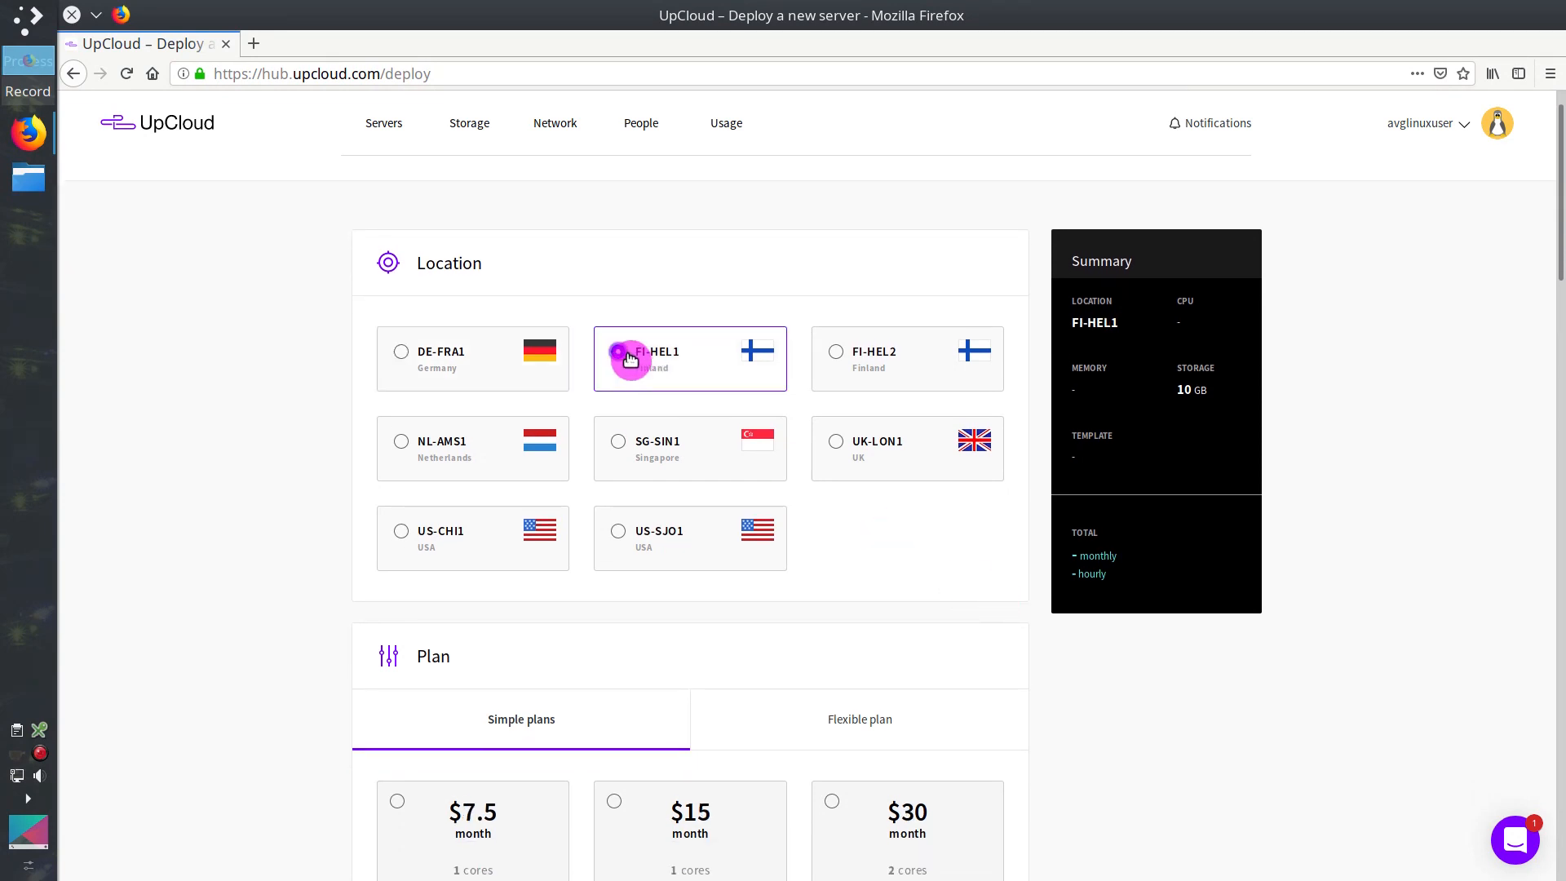
{"action": "left_click", "coordinate": [835, 355]}
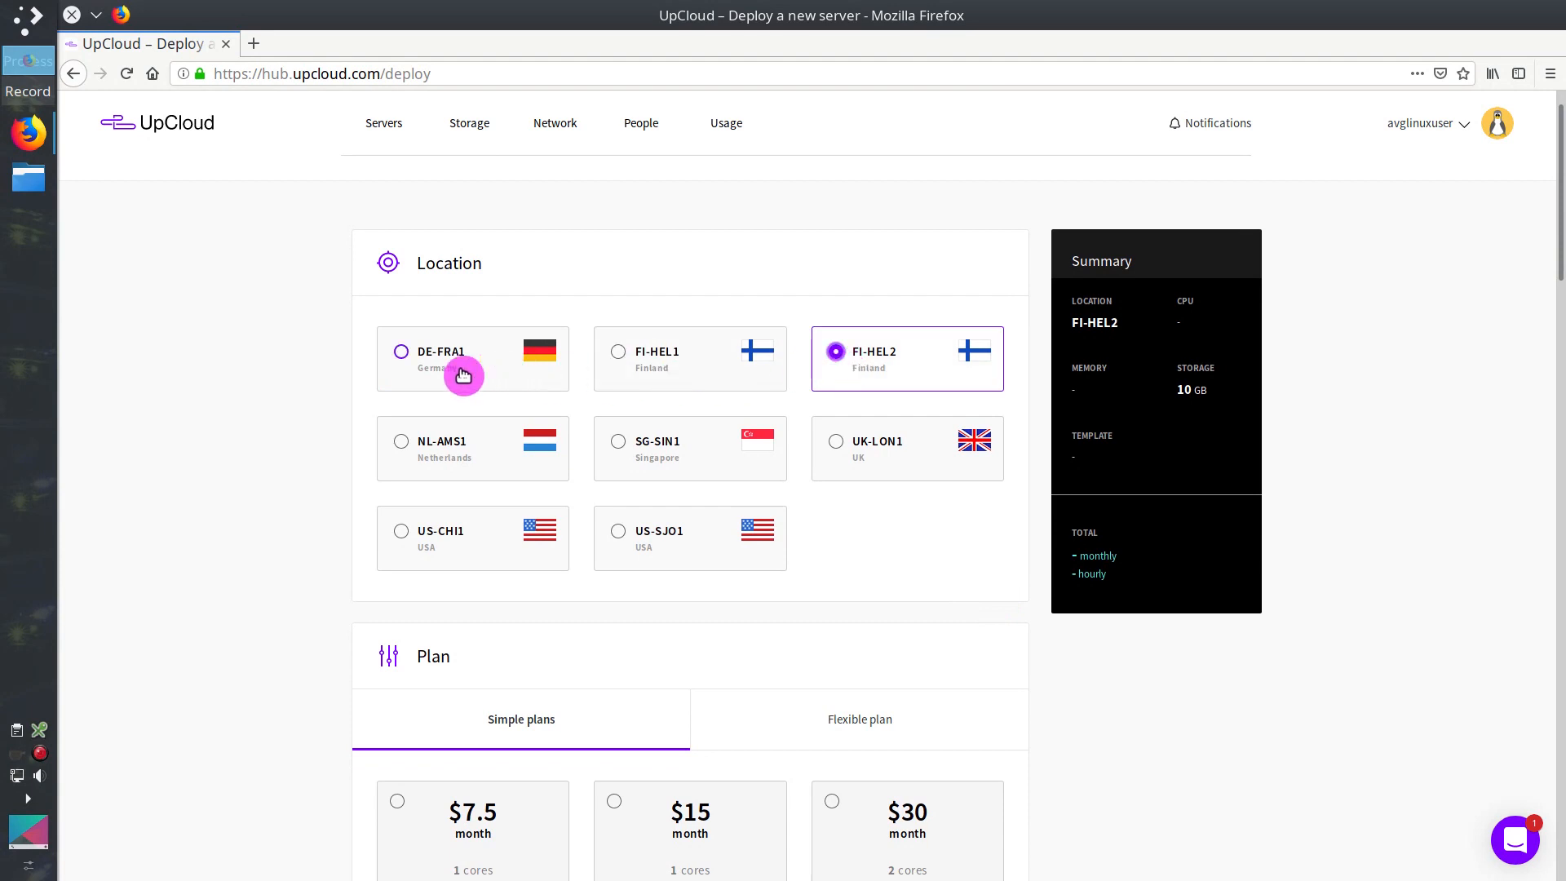
{"action": "left_click", "coordinate": [415, 453]}
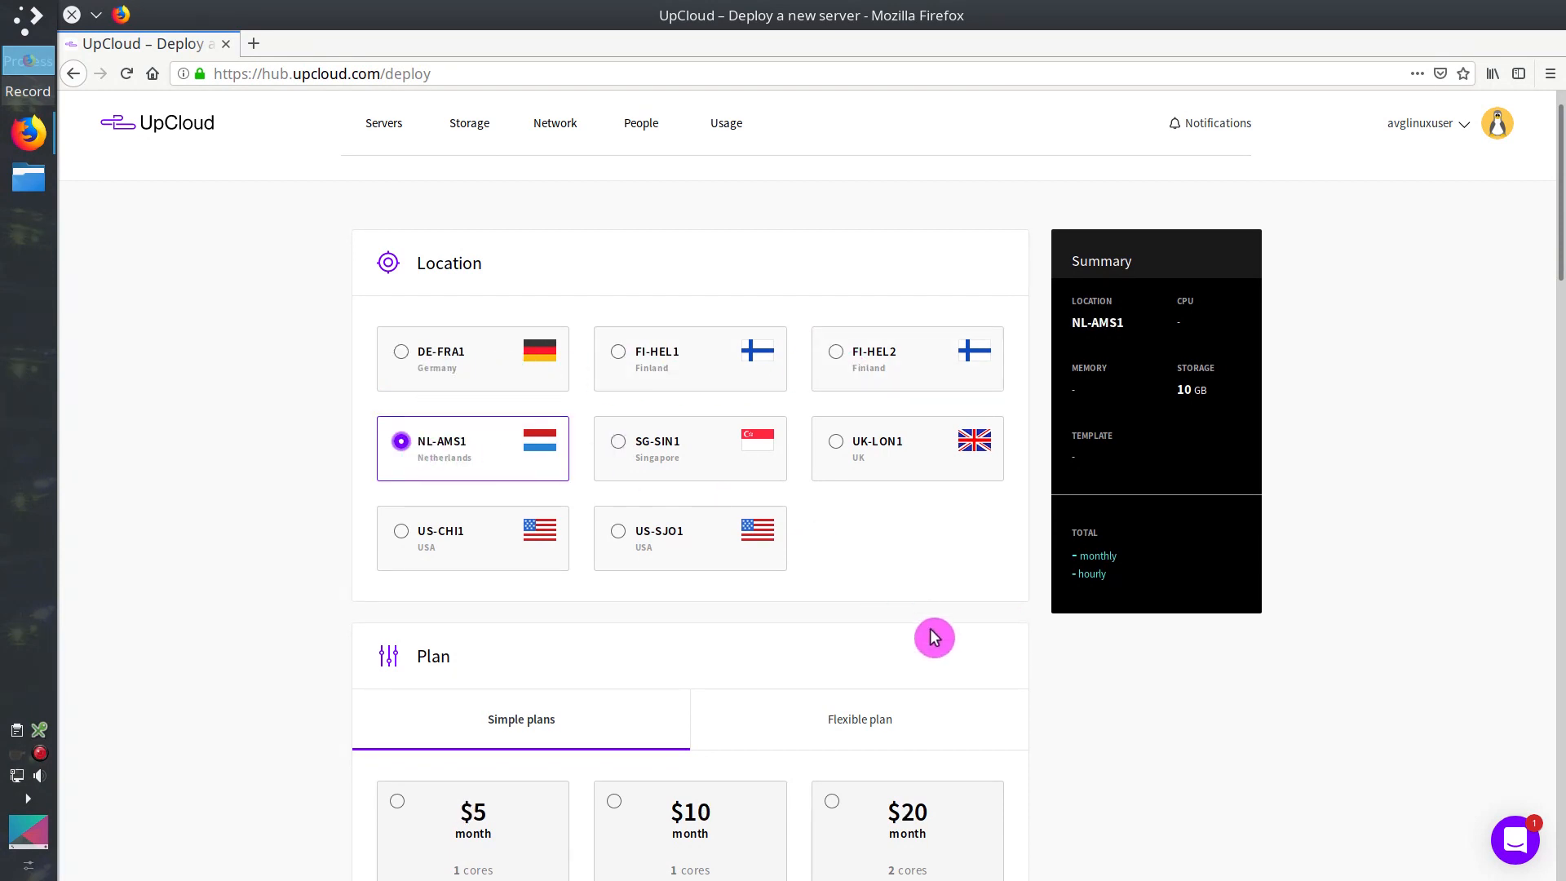
{"action": "scroll", "coordinate": [1061, 694], "scroll_direction": "down", "scroll_amount": 3}
{"action": "scroll", "coordinate": [1060, 694], "scroll_direction": "down", "scroll_amount": 3}
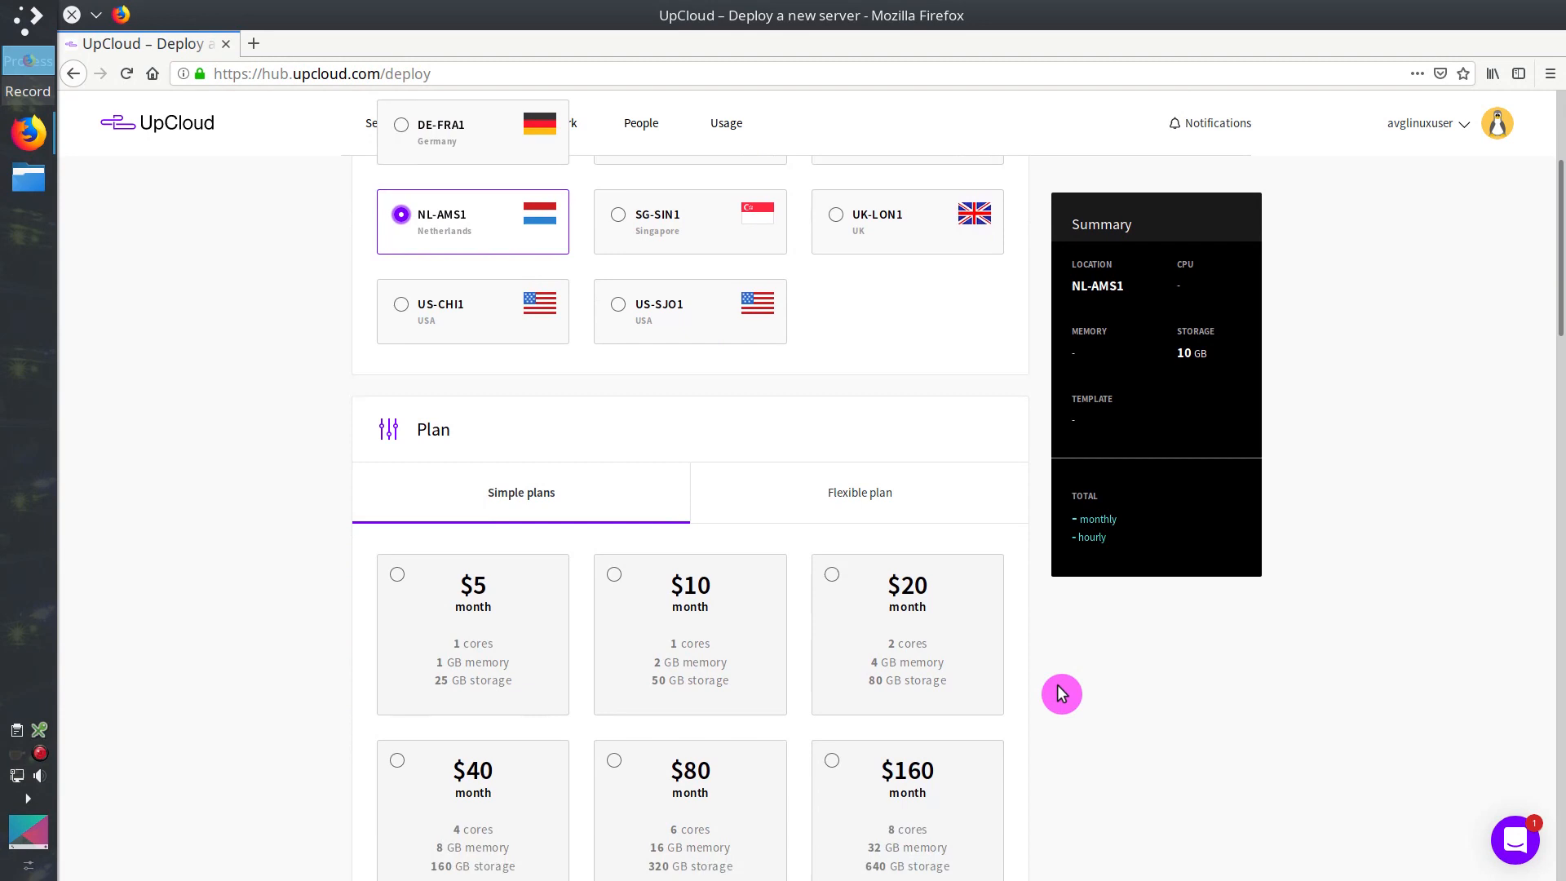
{"action": "scroll", "coordinate": [1061, 693], "scroll_direction": "down", "scroll_amount": 3}
Step: Choose the $5 monthly plan and Debian GNU/Linux 9.5, then reveal the optional settings
{"action": "left_click", "coordinate": [472, 632]}
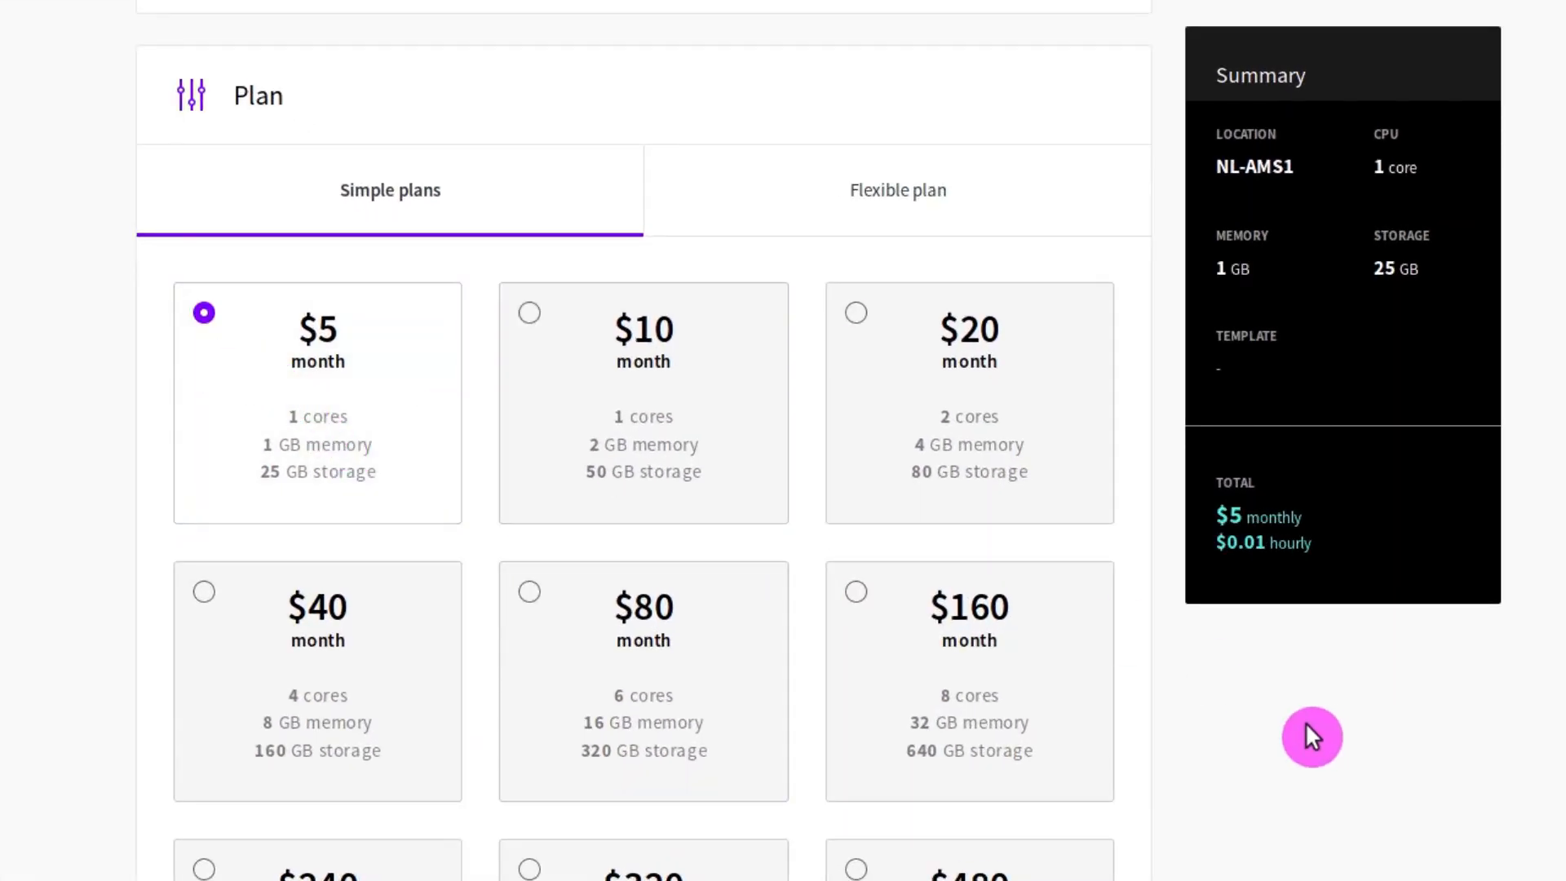
{"action": "scroll", "coordinate": [1156, 683], "scroll_direction": "down", "scroll_amount": 3}
{"action": "scroll", "coordinate": [1156, 682], "scroll_direction": "down", "scroll_amount": 5}
{"action": "scroll", "coordinate": [1156, 683], "scroll_direction": "down", "scroll_amount": 3}
{"action": "scroll", "coordinate": [1156, 682], "scroll_direction": "down", "scroll_amount": 1}
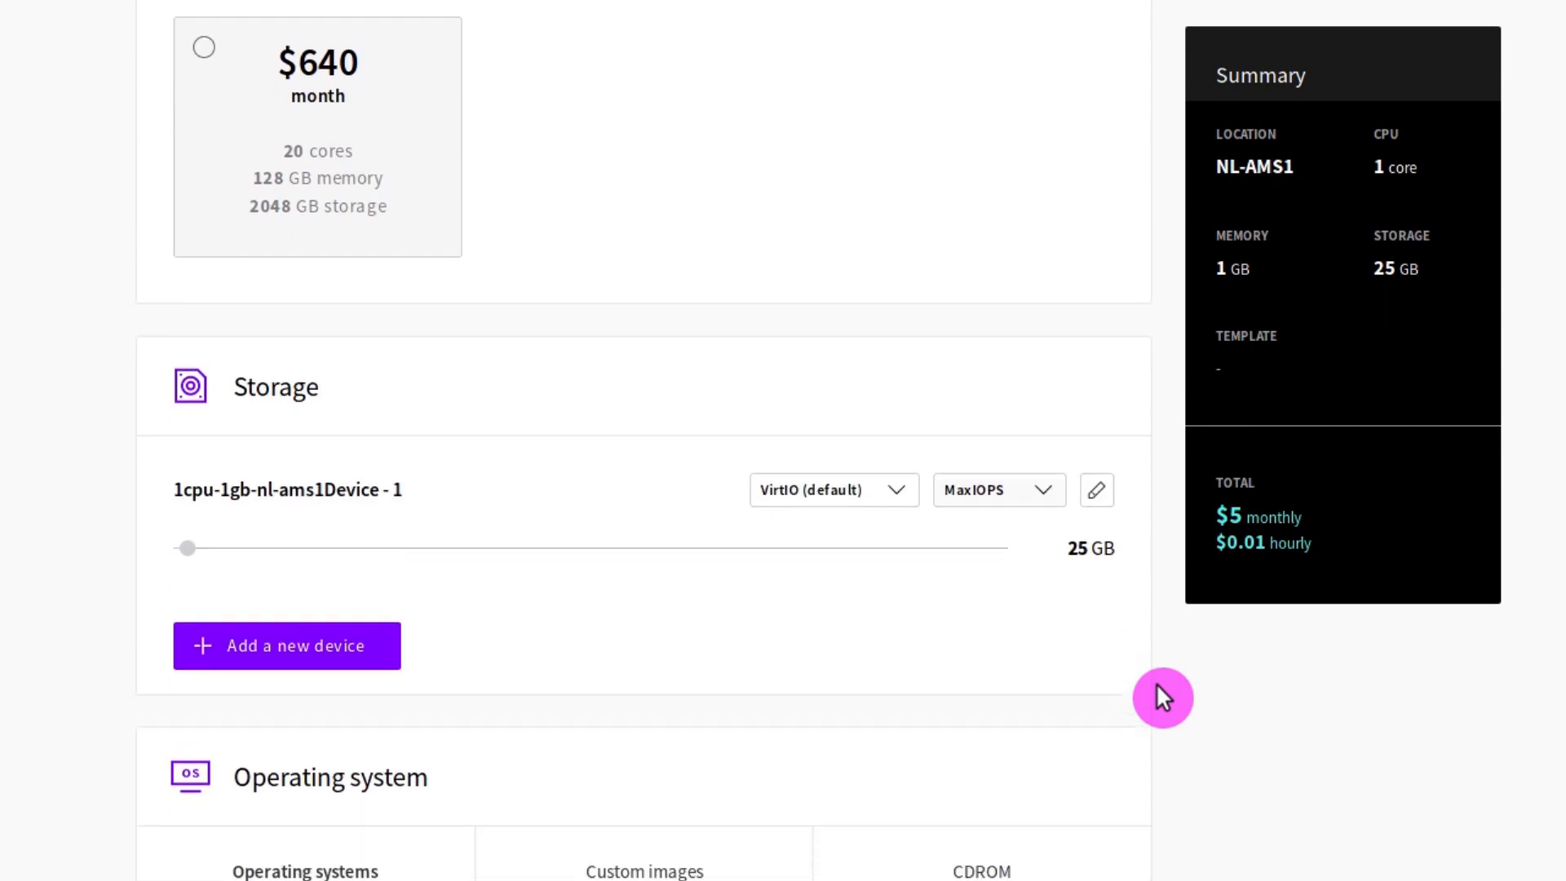
{"action": "scroll", "coordinate": [1156, 683], "scroll_direction": "down", "scroll_amount": 1}
{"action": "scroll", "coordinate": [1159, 695], "scroll_direction": "down", "scroll_amount": 1}
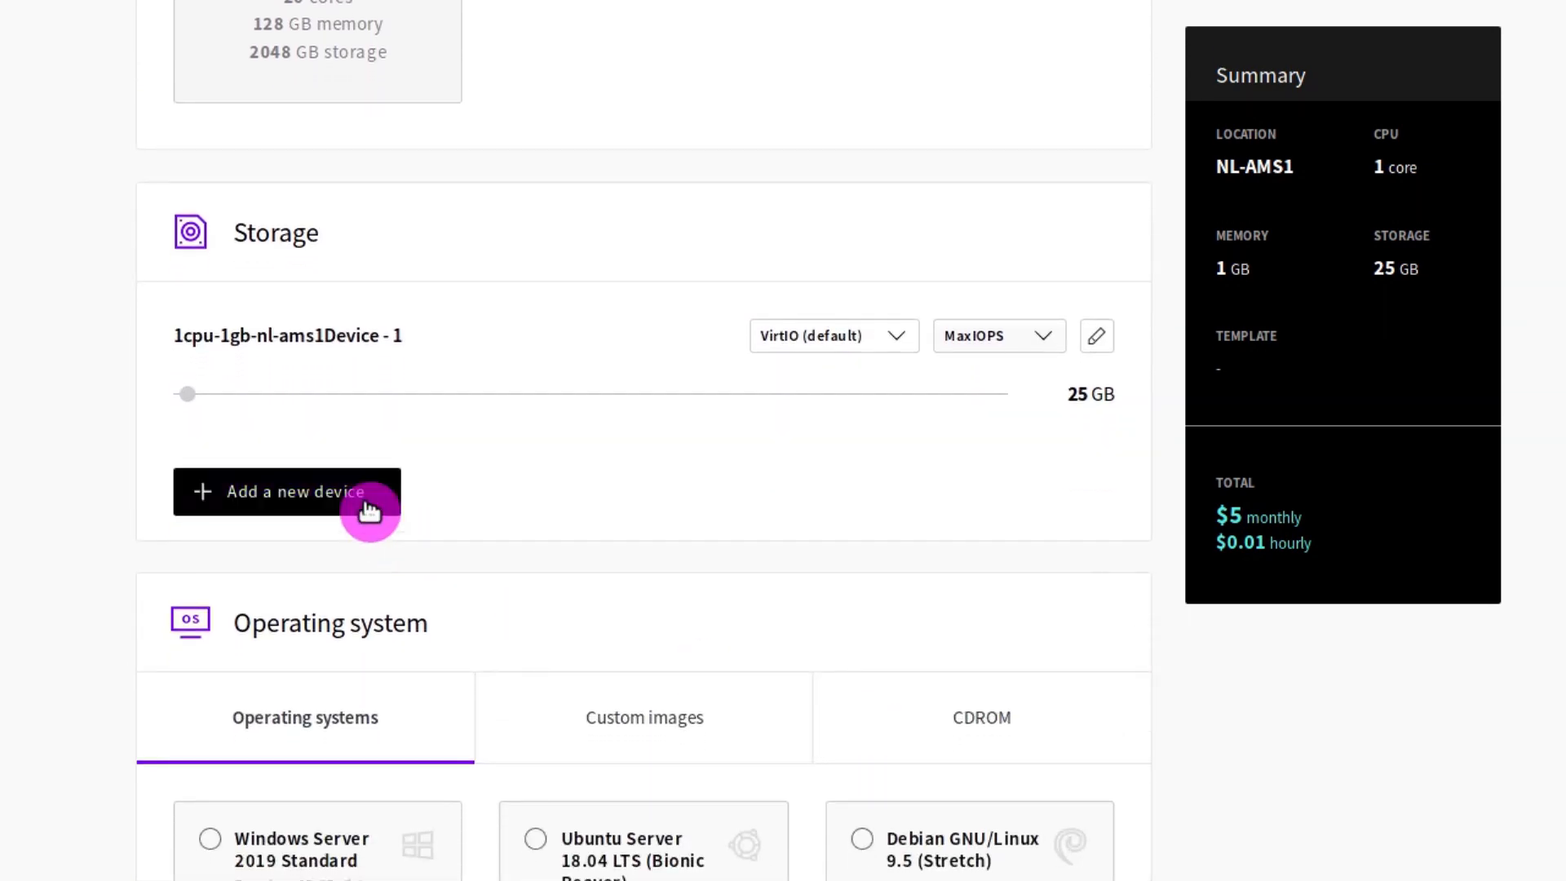
{"action": "scroll", "coordinate": [1192, 691], "scroll_direction": "down", "scroll_amount": 2}
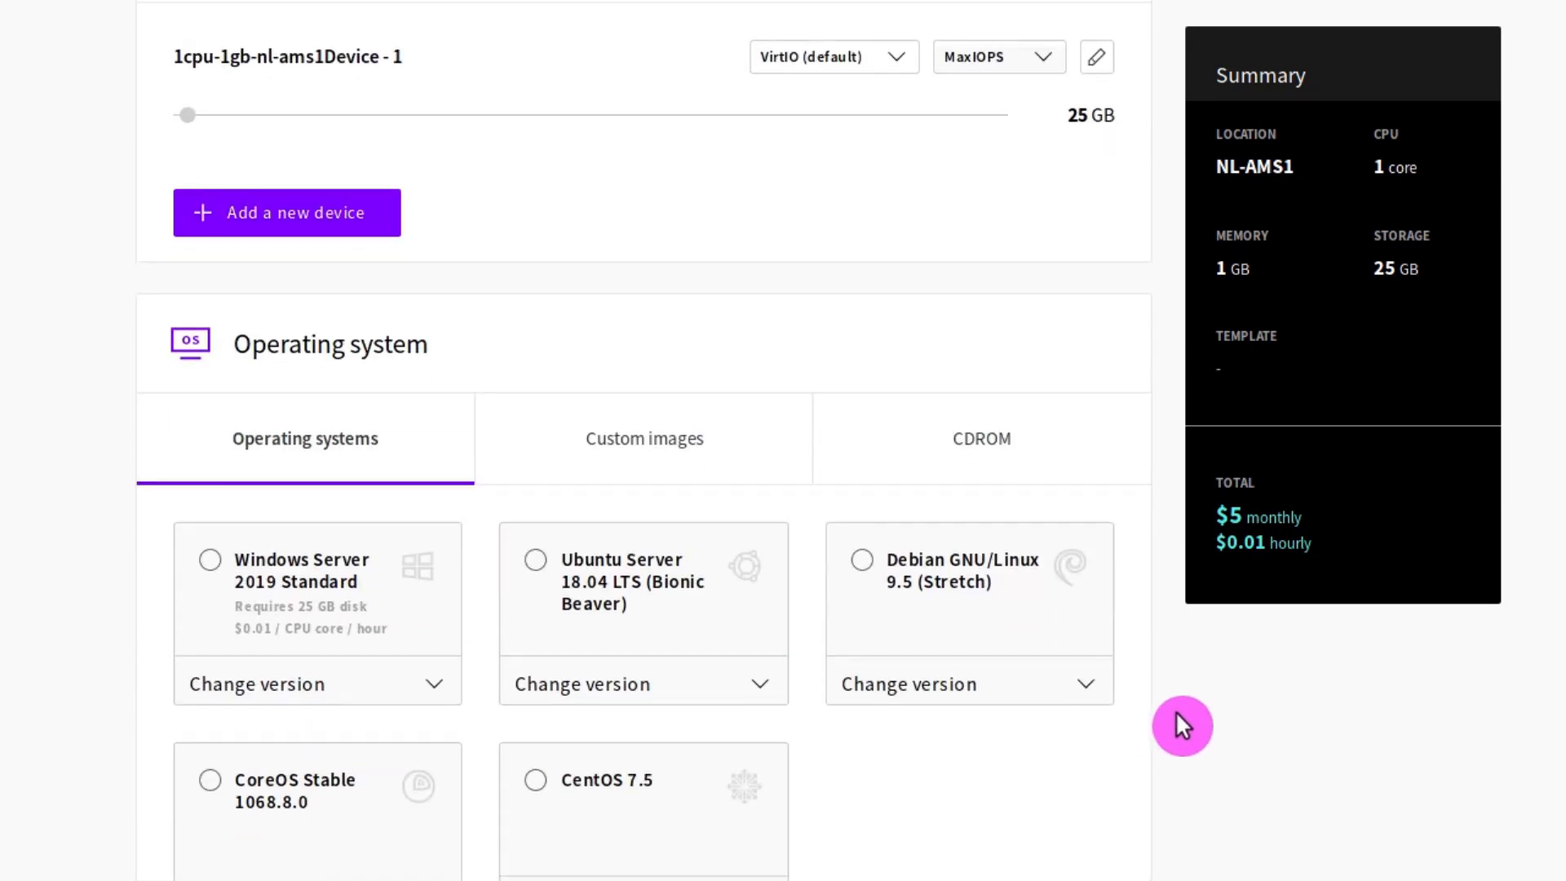
{"action": "scroll", "coordinate": [1176, 711], "scroll_direction": "down", "scroll_amount": 1}
{"action": "scroll", "coordinate": [1168, 721], "scroll_direction": "down", "scroll_amount": 1}
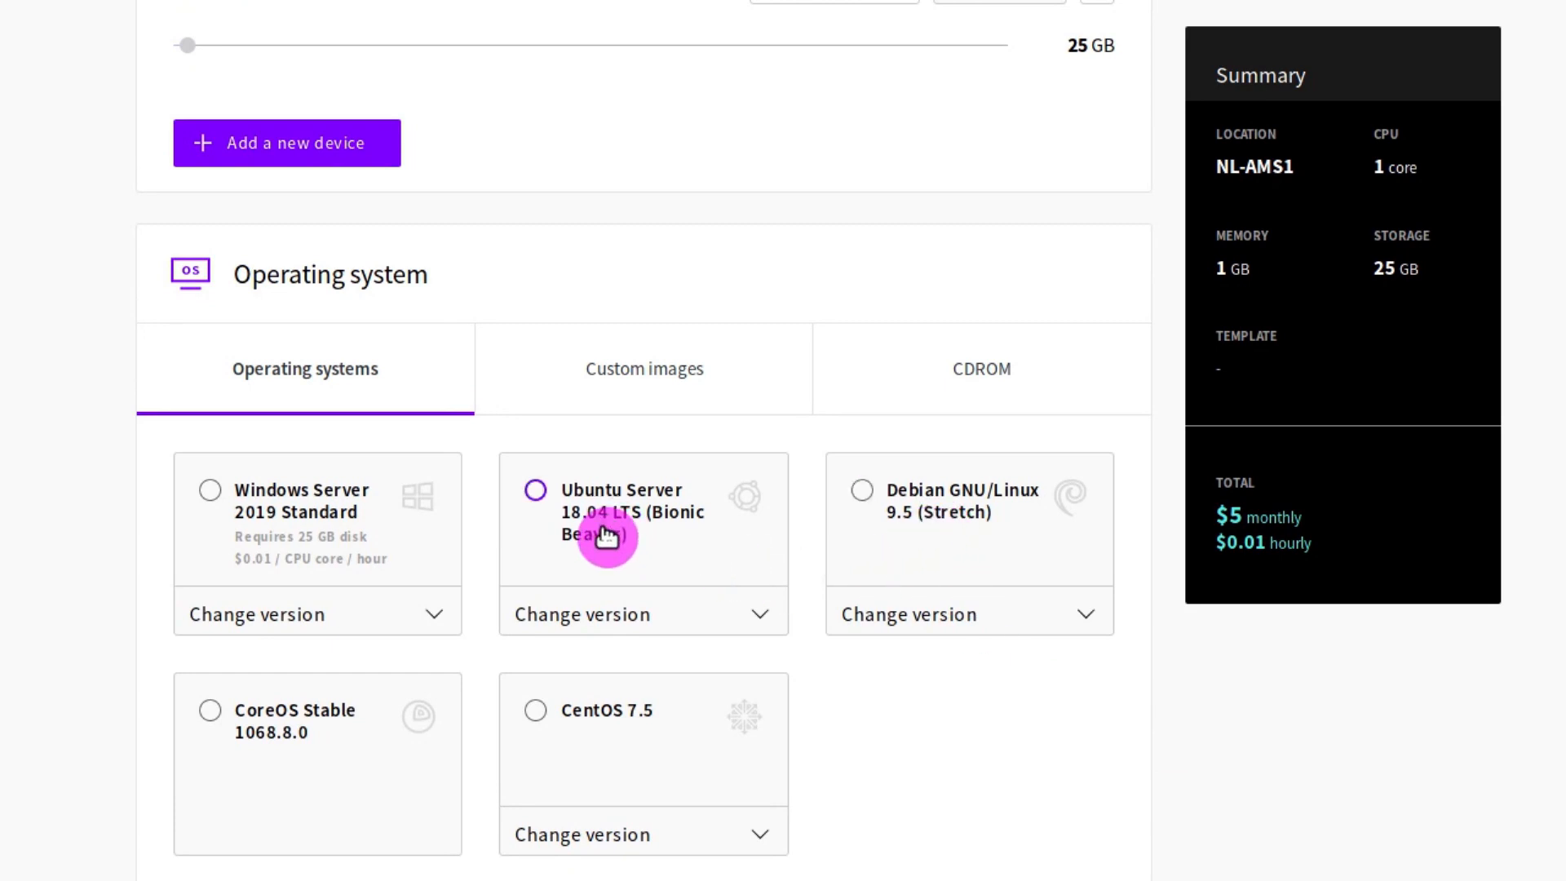
{"action": "left_click", "coordinate": [871, 511]}
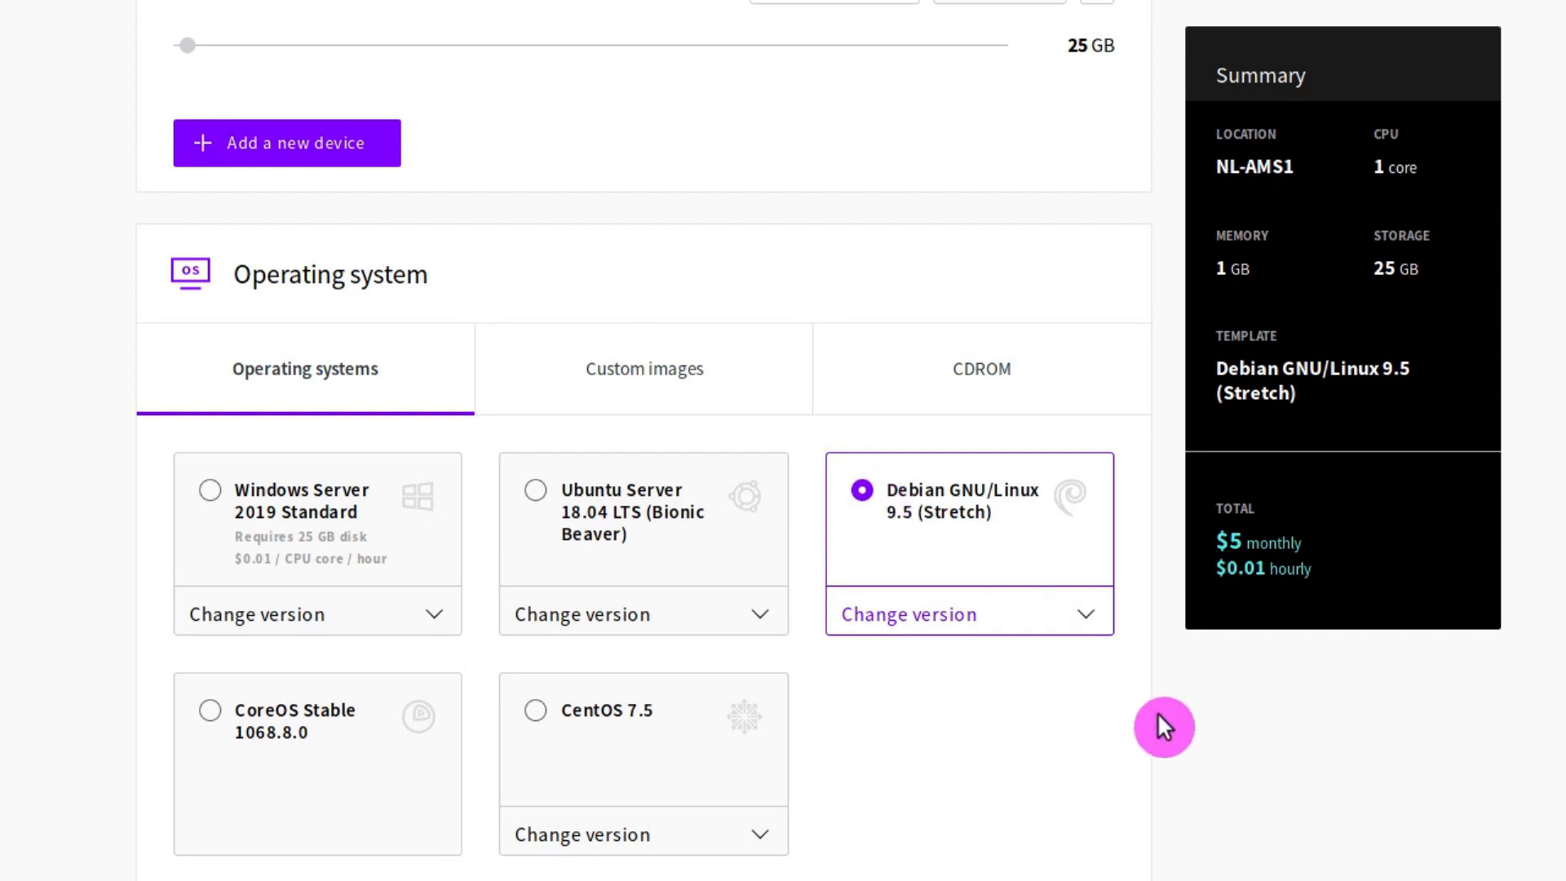
{"action": "left_click", "coordinate": [961, 367]}
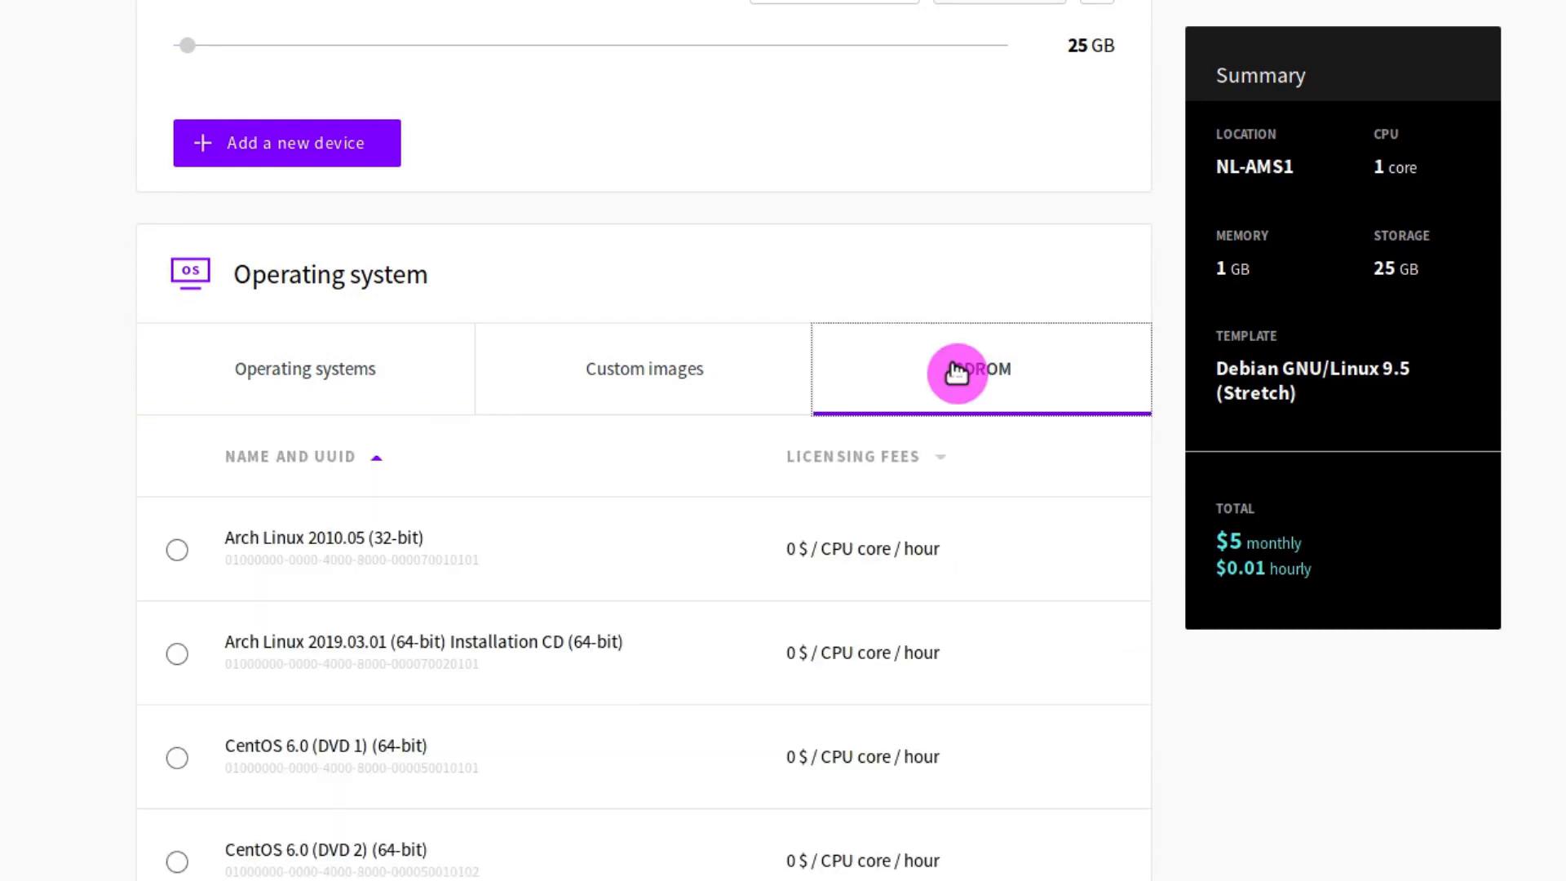
{"action": "scroll", "coordinate": [1160, 578], "scroll_direction": "down", "scroll_amount": 3}
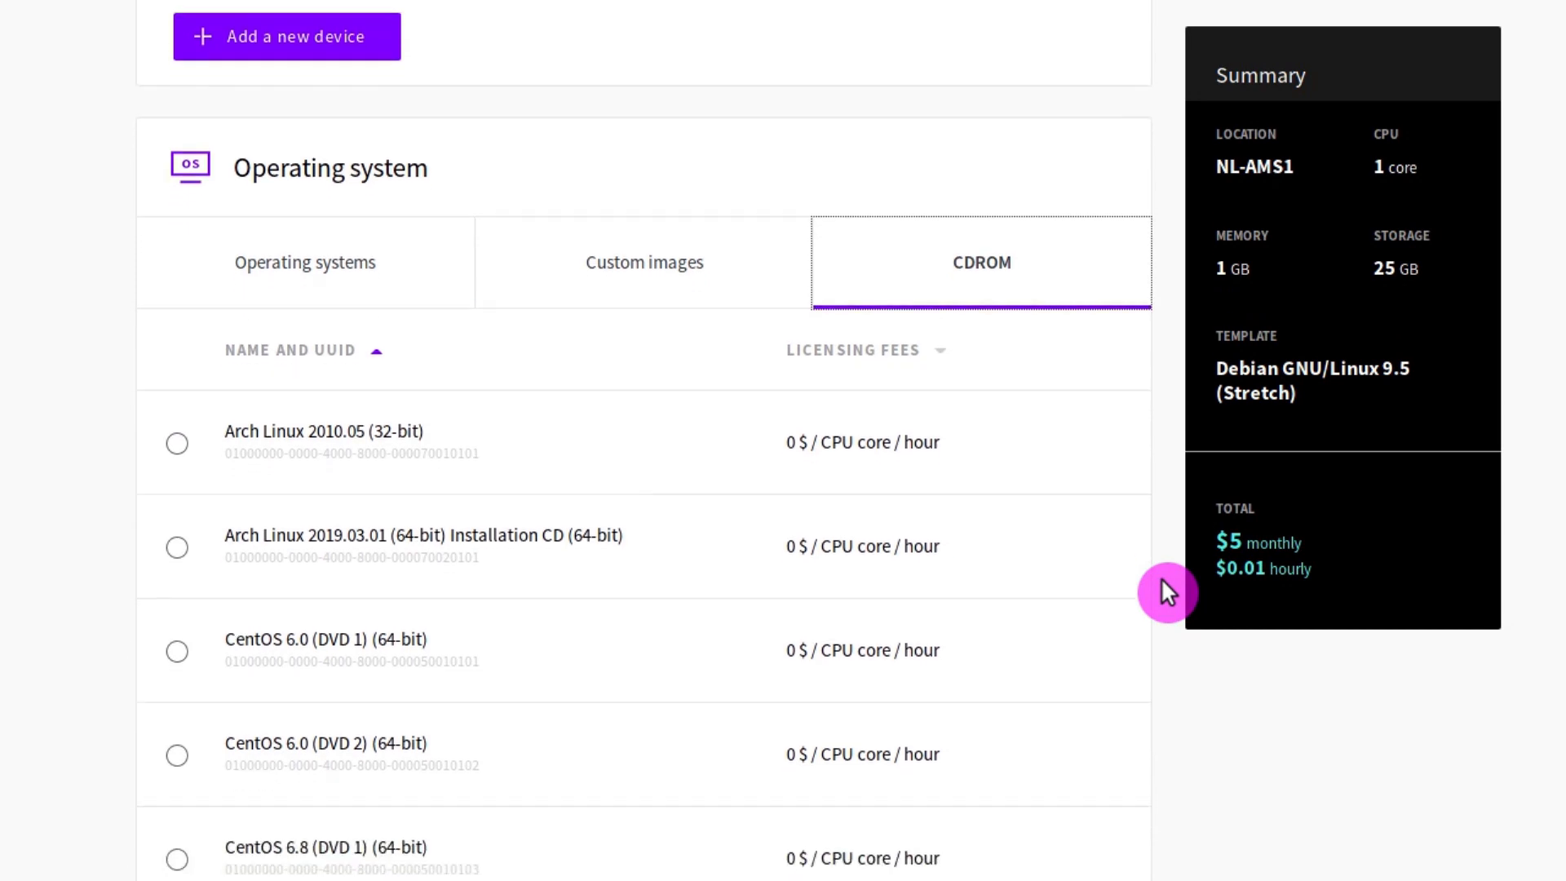
{"action": "scroll", "coordinate": [1160, 578], "scroll_direction": "down", "scroll_amount": 3}
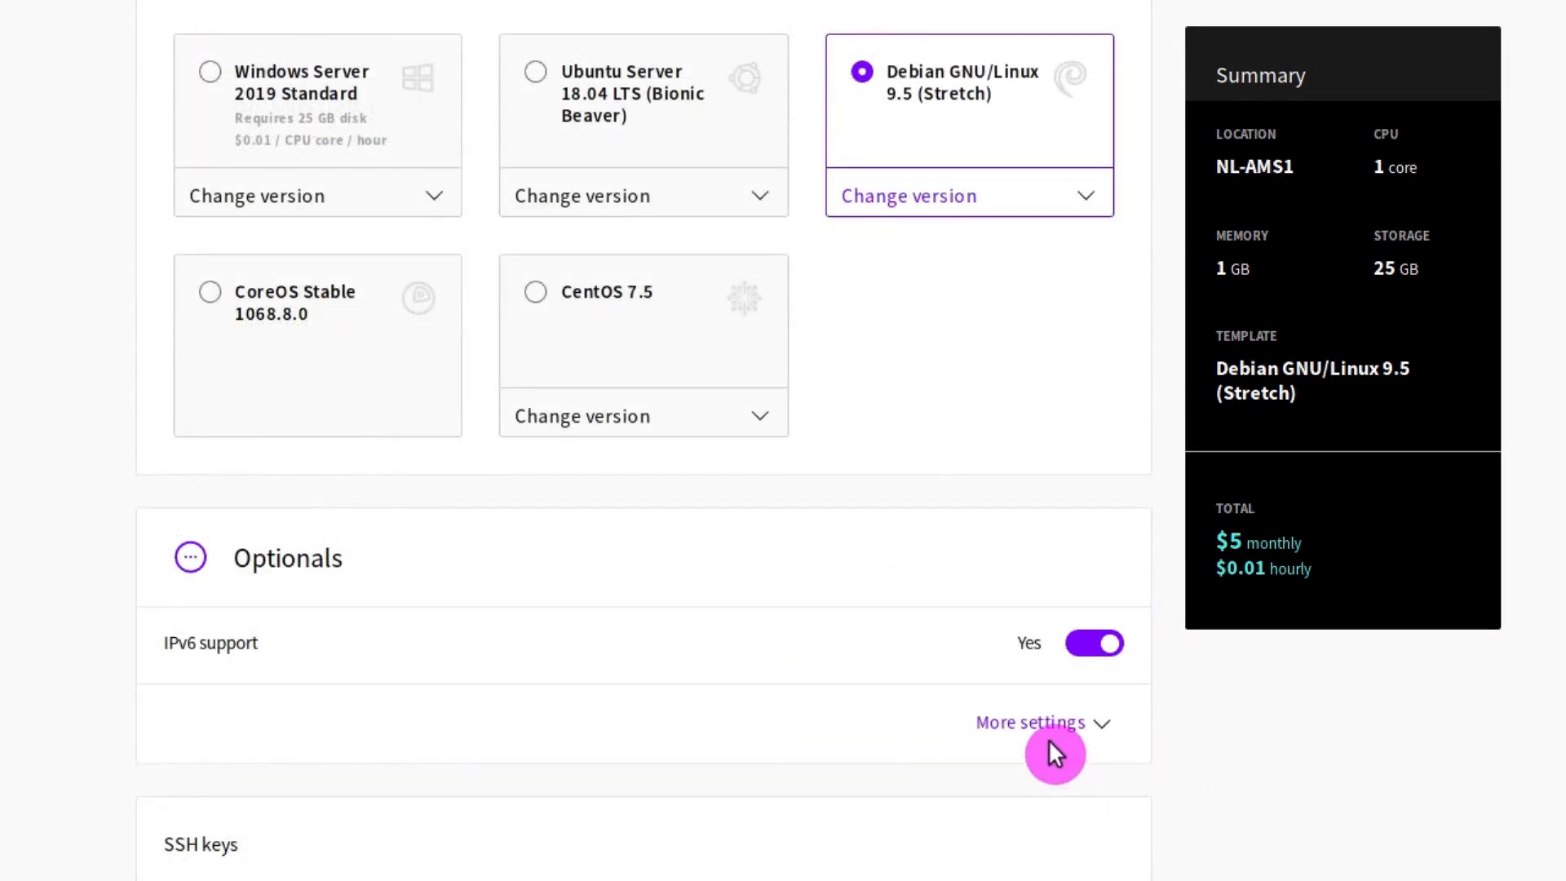
{"action": "left_click", "coordinate": [1048, 726]}
{"action": "scroll", "coordinate": [1240, 800], "scroll_direction": "down", "scroll_amount": 3}
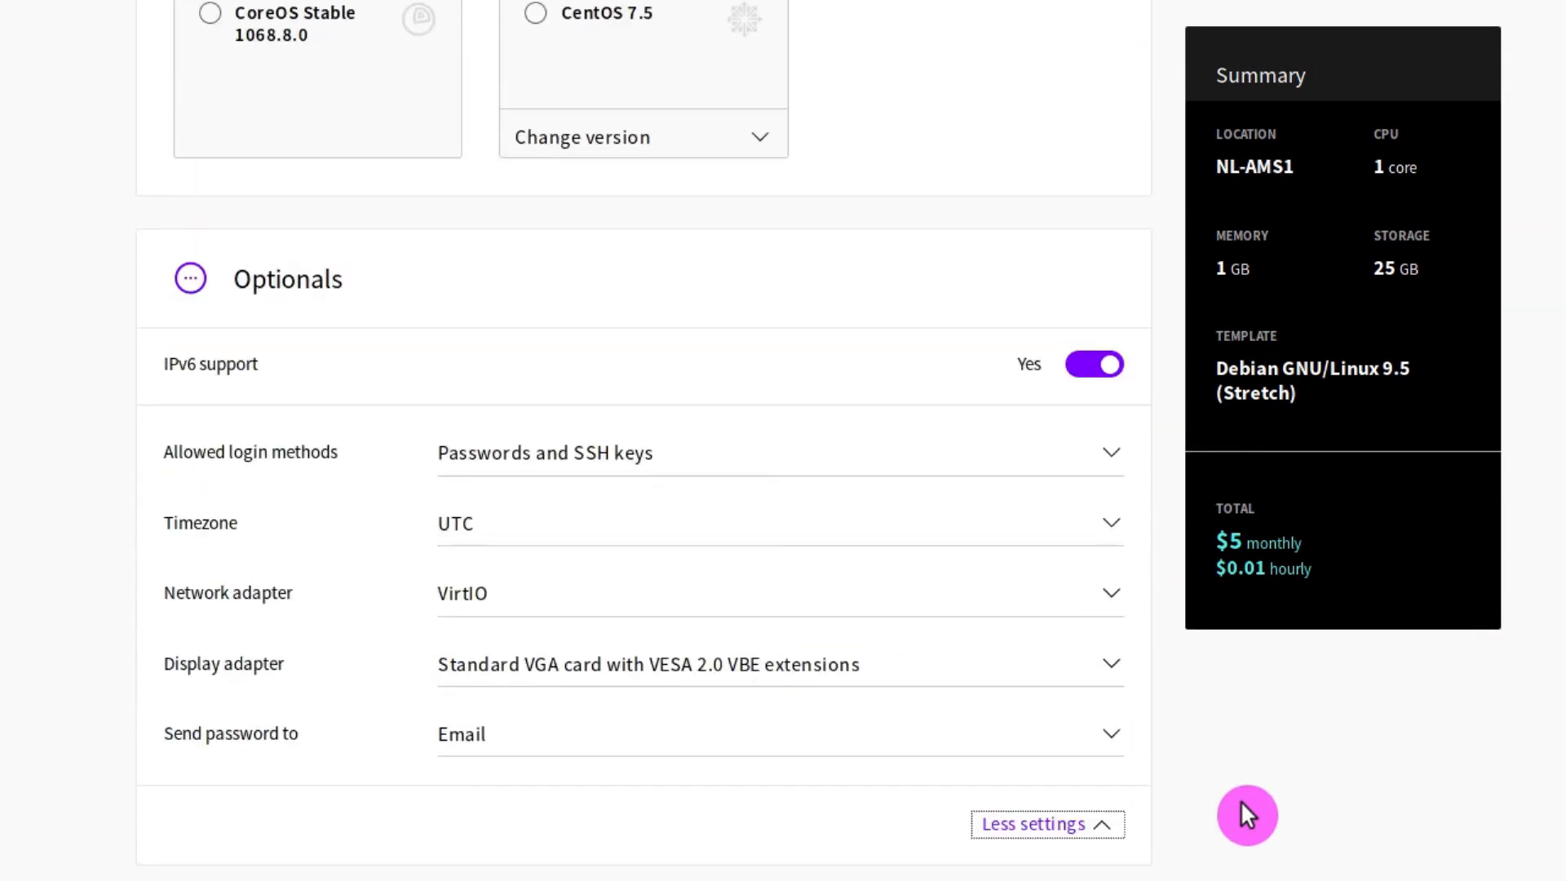
{"action": "scroll", "coordinate": [1240, 800], "scroll_direction": "down", "scroll_amount": 3}
{"action": "scroll", "coordinate": [1240, 800], "scroll_direction": "down", "scroll_amount": 3}
{"action": "scroll", "coordinate": [1240, 800], "scroll_direction": "down", "scroll_amount": 3}
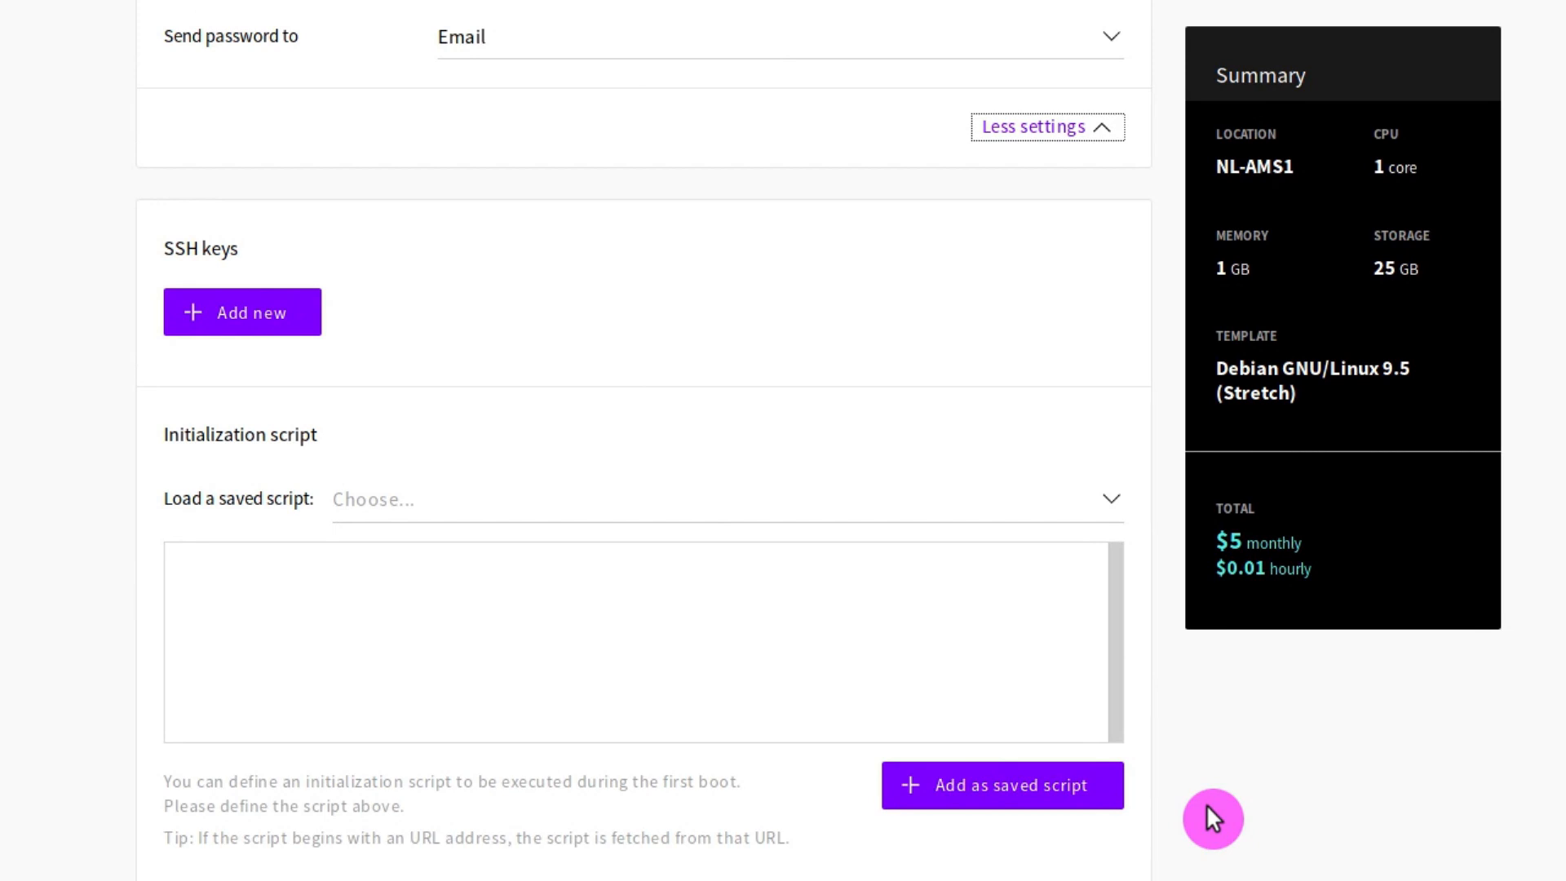
{"action": "left_click", "coordinate": [279, 315]}
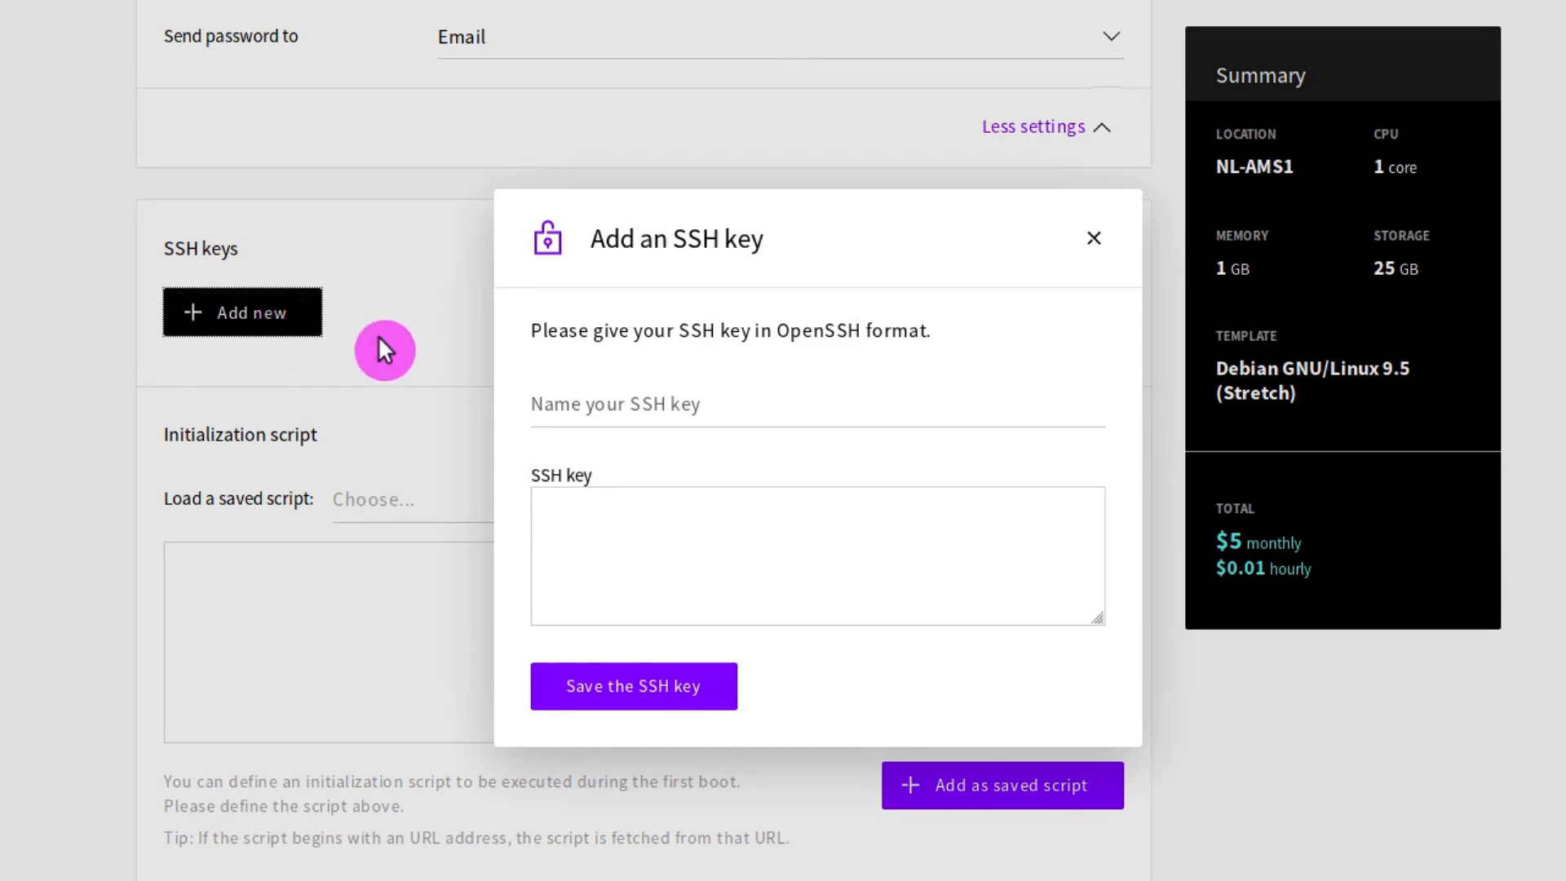
{"action": "left_click", "coordinate": [1099, 248]}
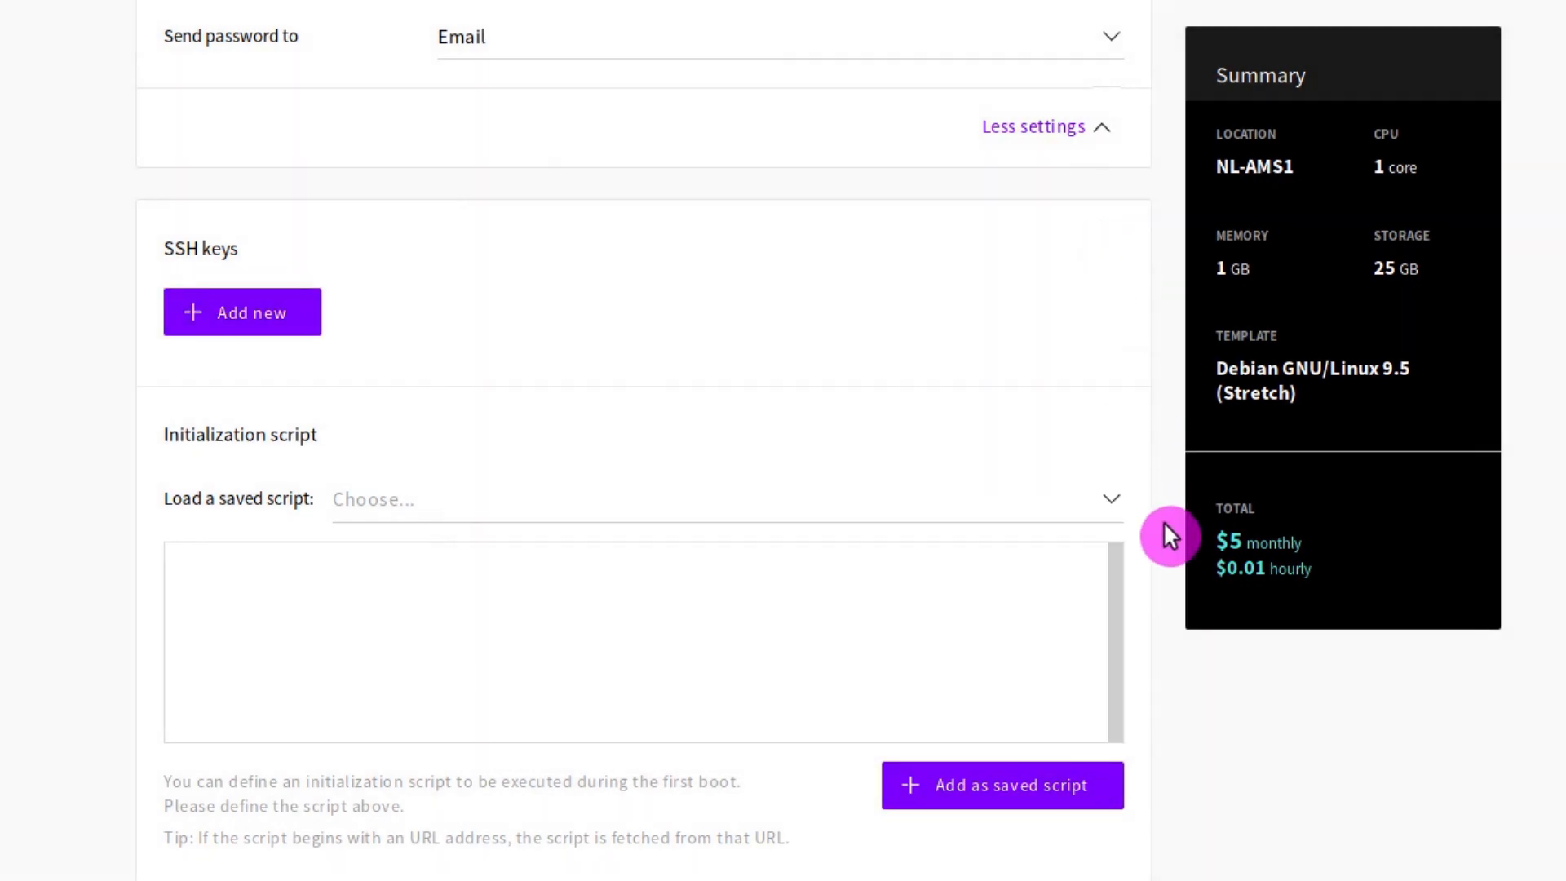
{"action": "scroll", "coordinate": [1163, 522], "scroll_direction": "down", "scroll_amount": 4}
{"action": "scroll", "coordinate": [1163, 522], "scroll_direction": "down", "scroll_amount": 4}
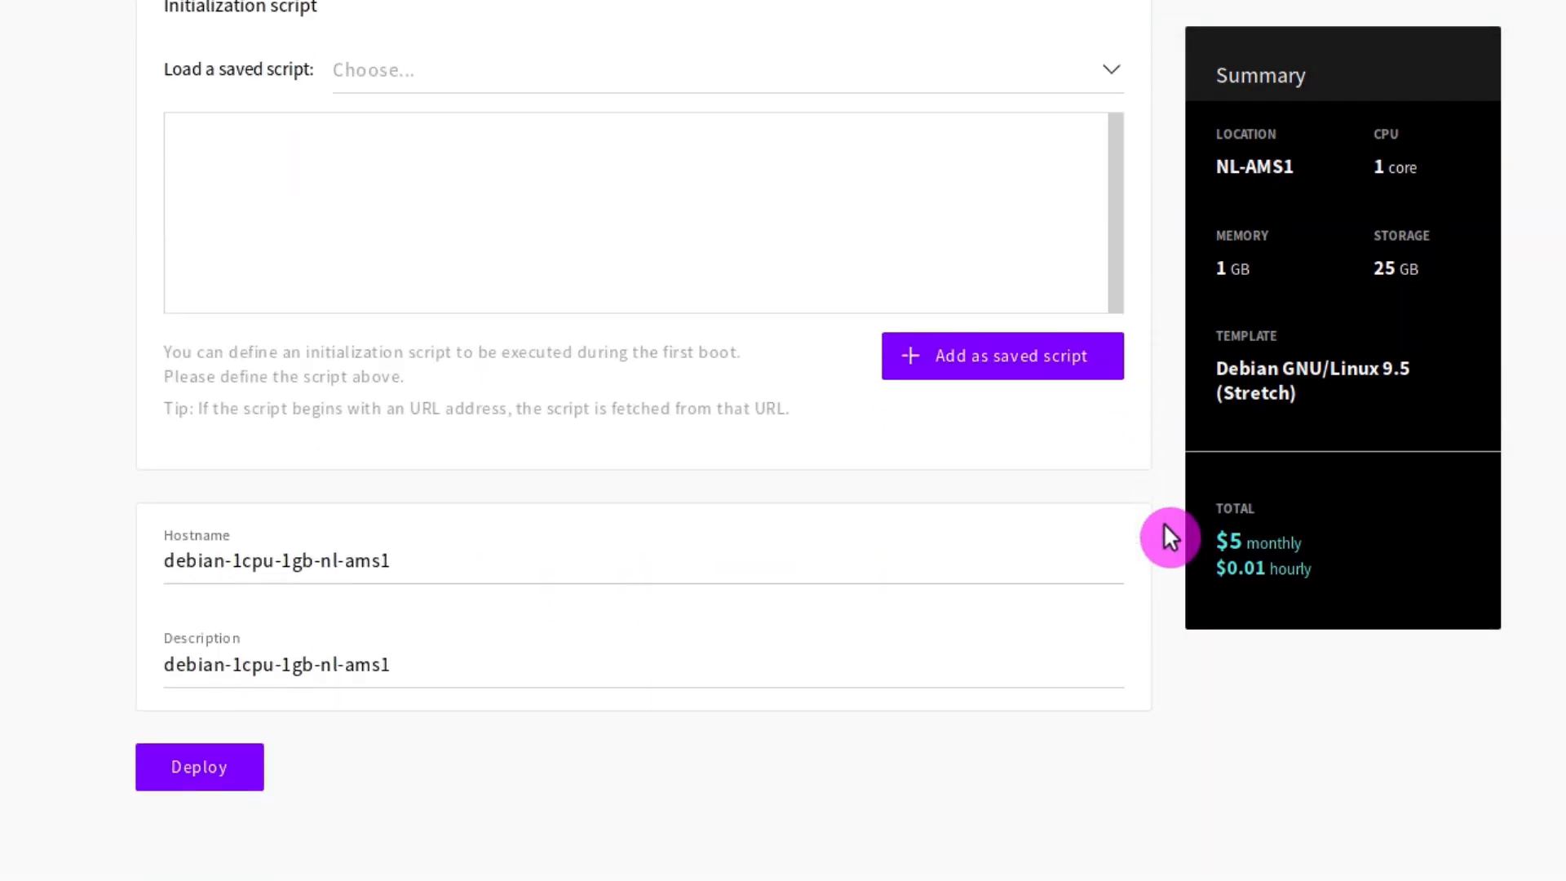
Step: Change the hostname to debian-1cpu-1gb-upcloud and deploy the server
{"action": "left_click", "coordinate": [796, 560]}
{"action": "left_click_drag", "start_coordinate": [535, 560], "coordinate": [163, 558]}
{"action": "left_click", "coordinate": [254, 558]}
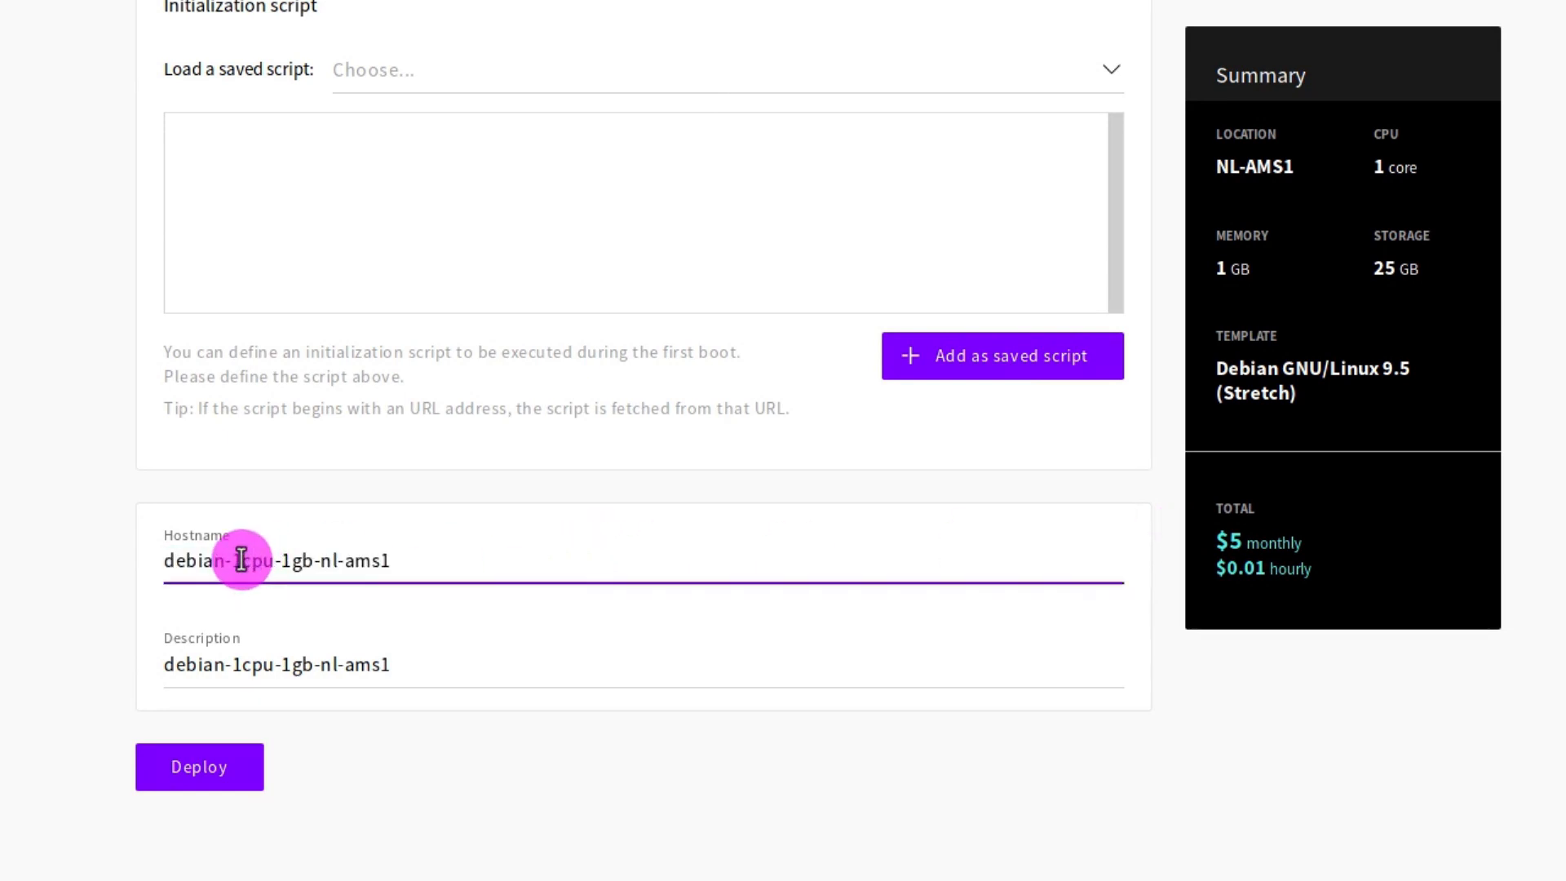
{"action": "left_click_drag", "start_coordinate": [323, 560], "coordinate": [429, 560]}
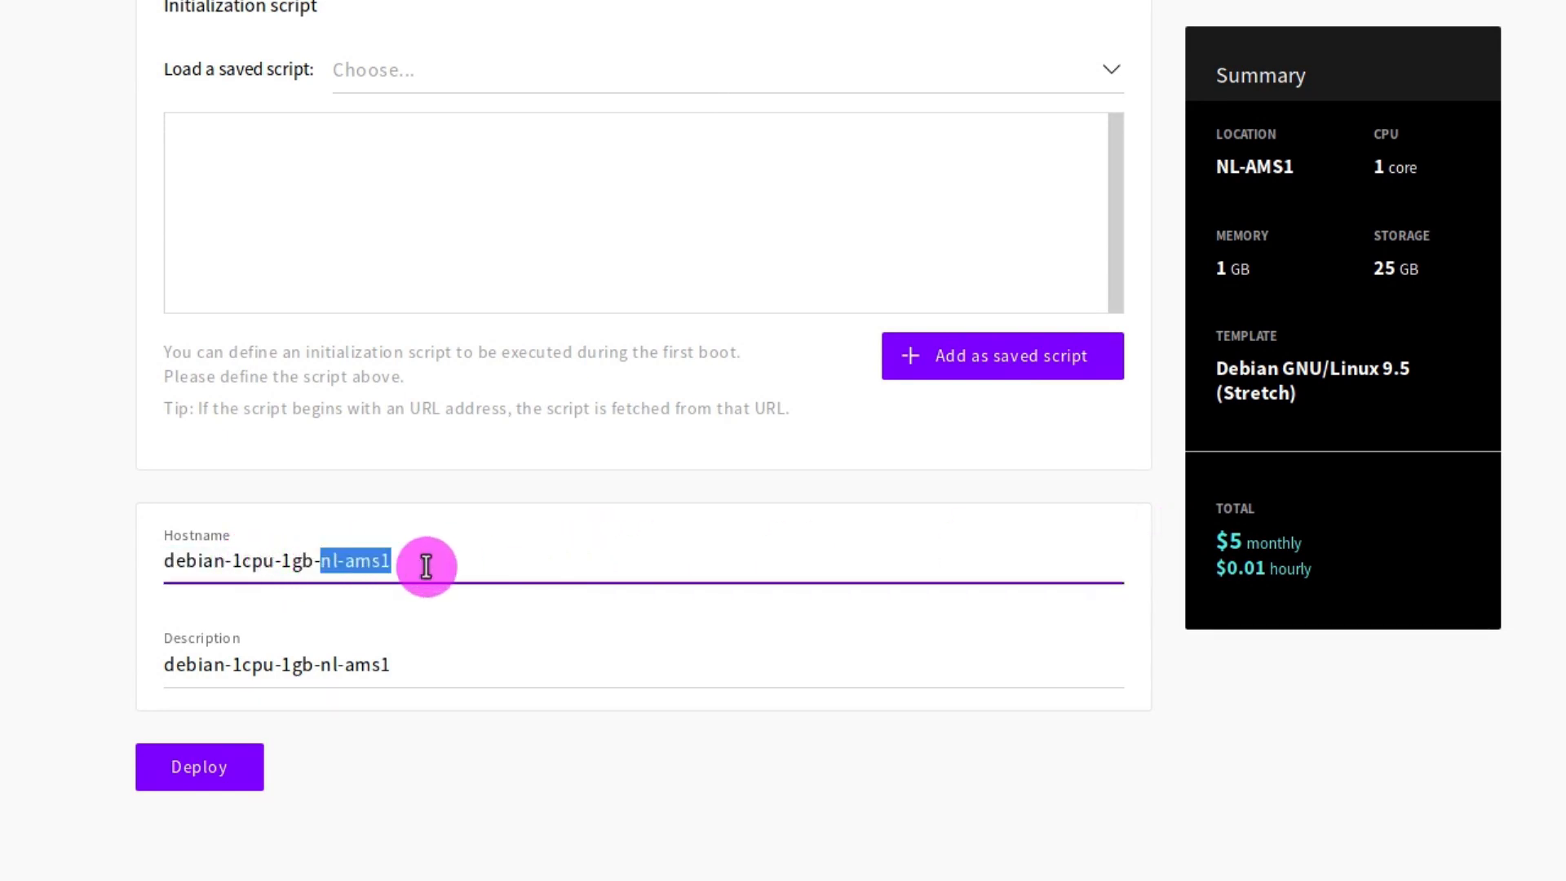
{"action": "type", "text": "up"}
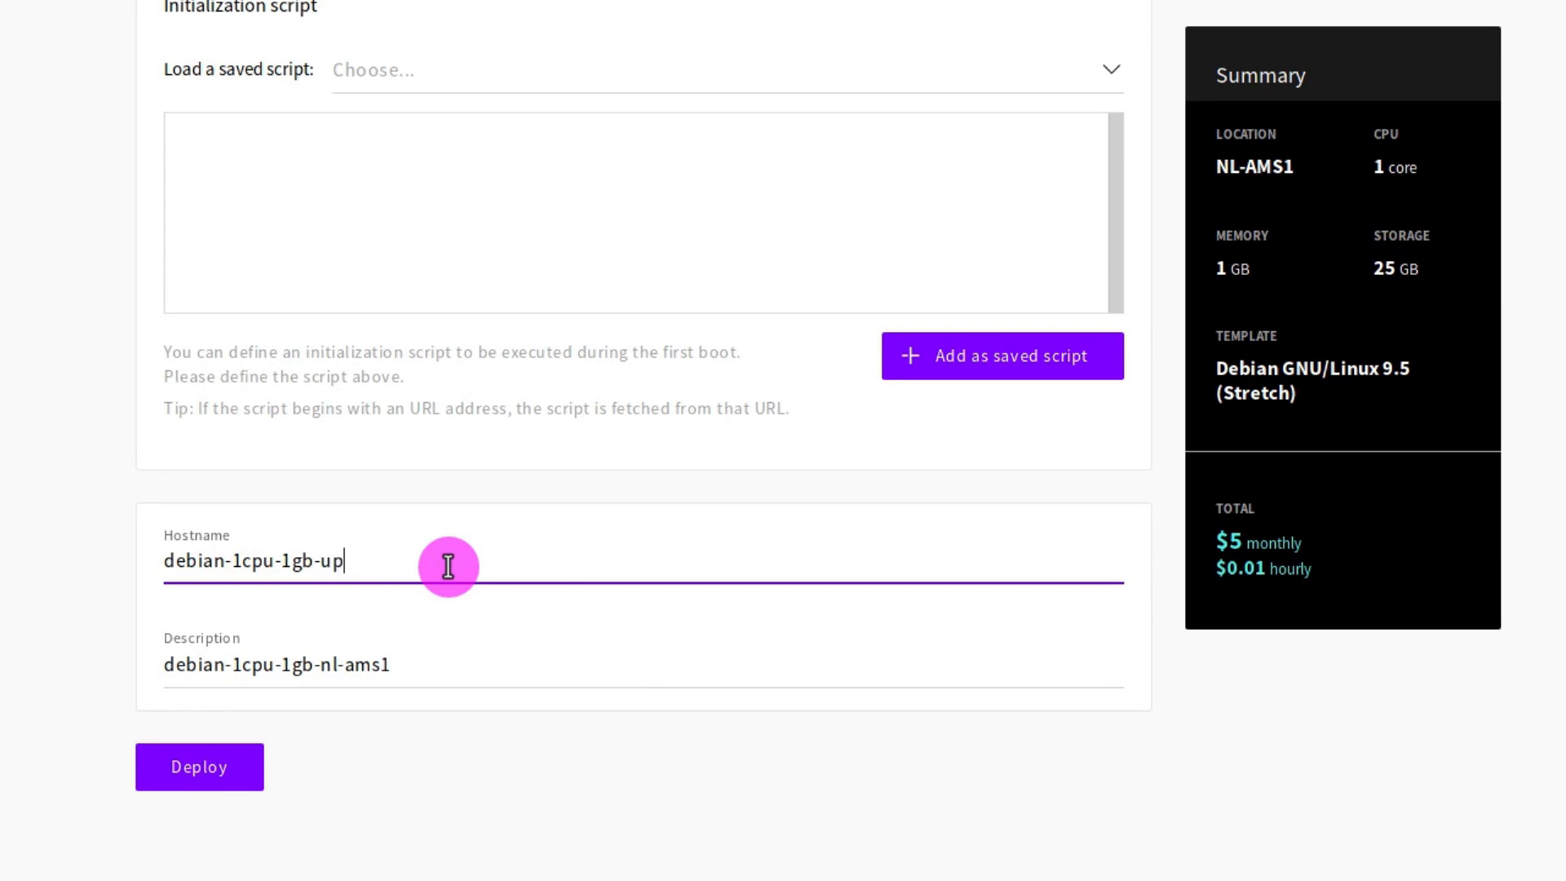
{"action": "type", "text": "cloud"}
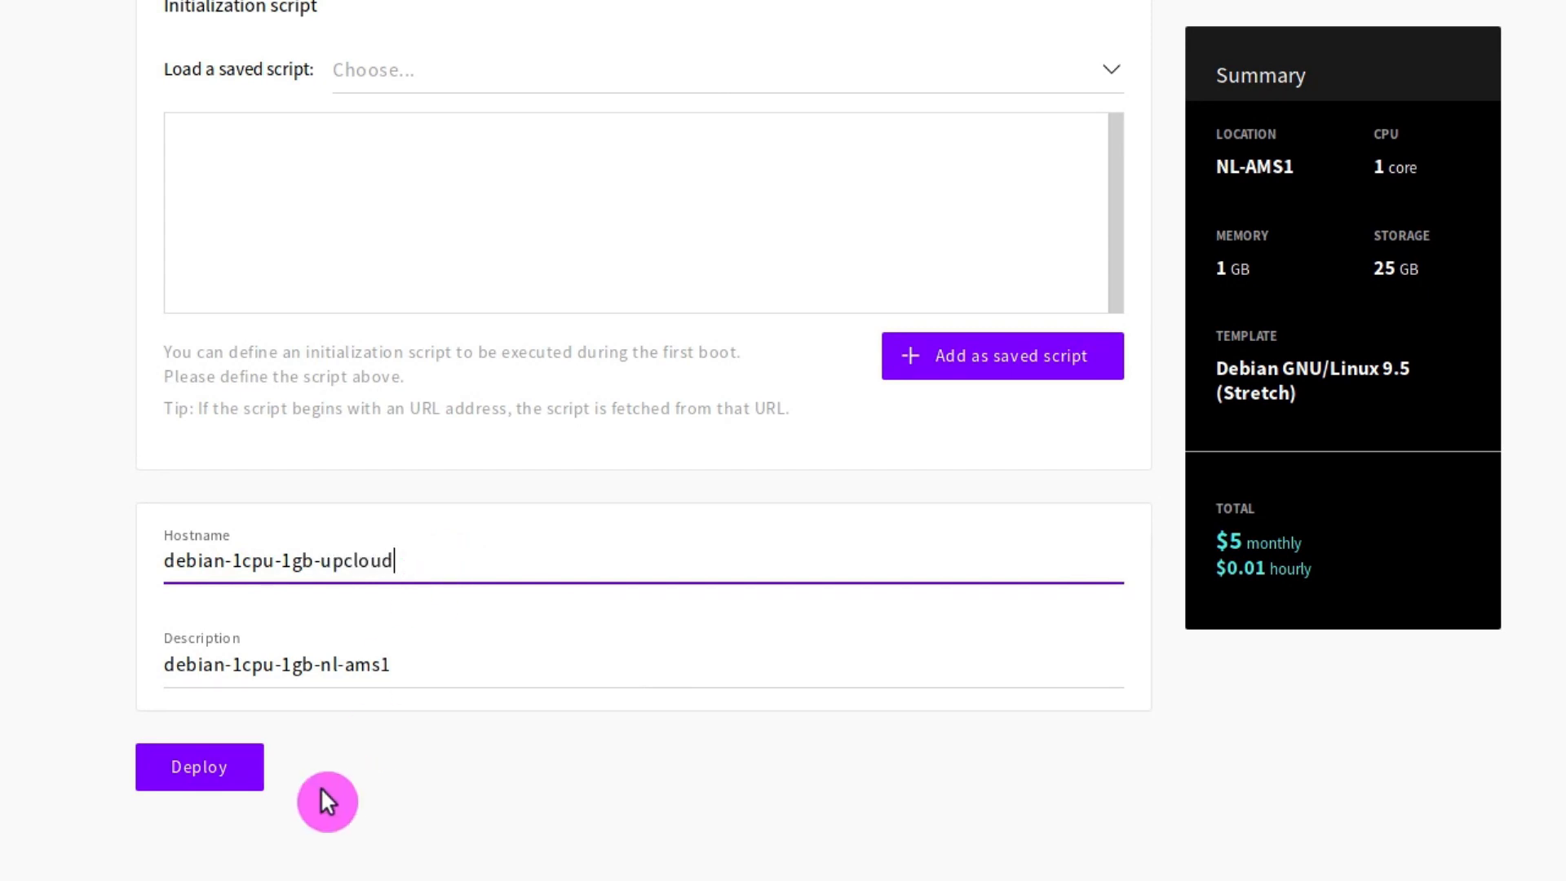
{"action": "left_click", "coordinate": [199, 766]}
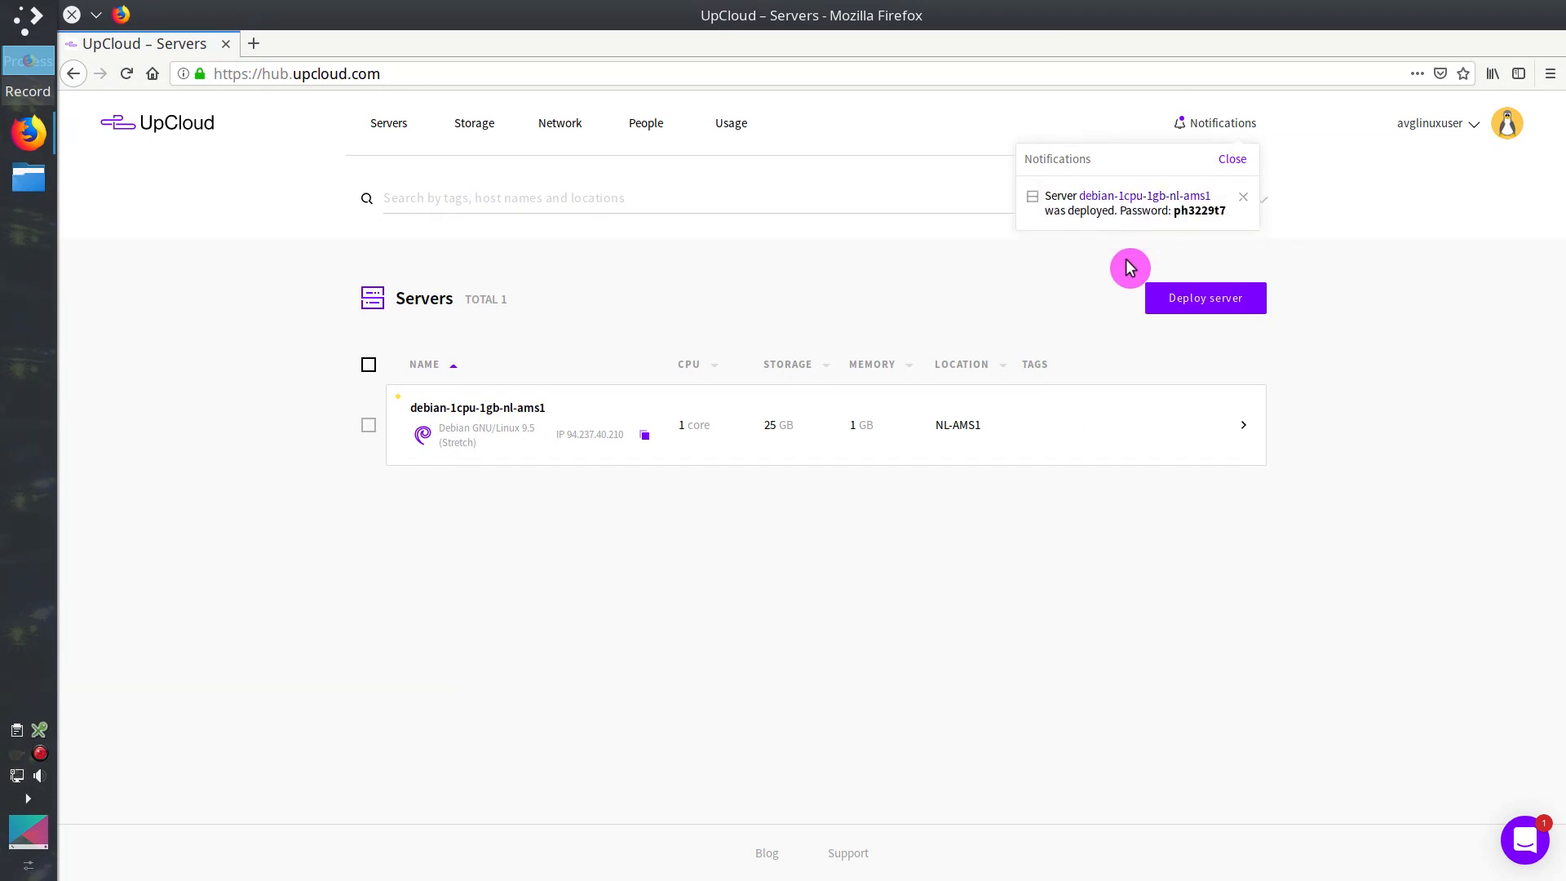
Step: Read the server IP, username and password from the Gmail creation email and bring up the terminal
{"action": "key", "text": "ctrl+Tab"}
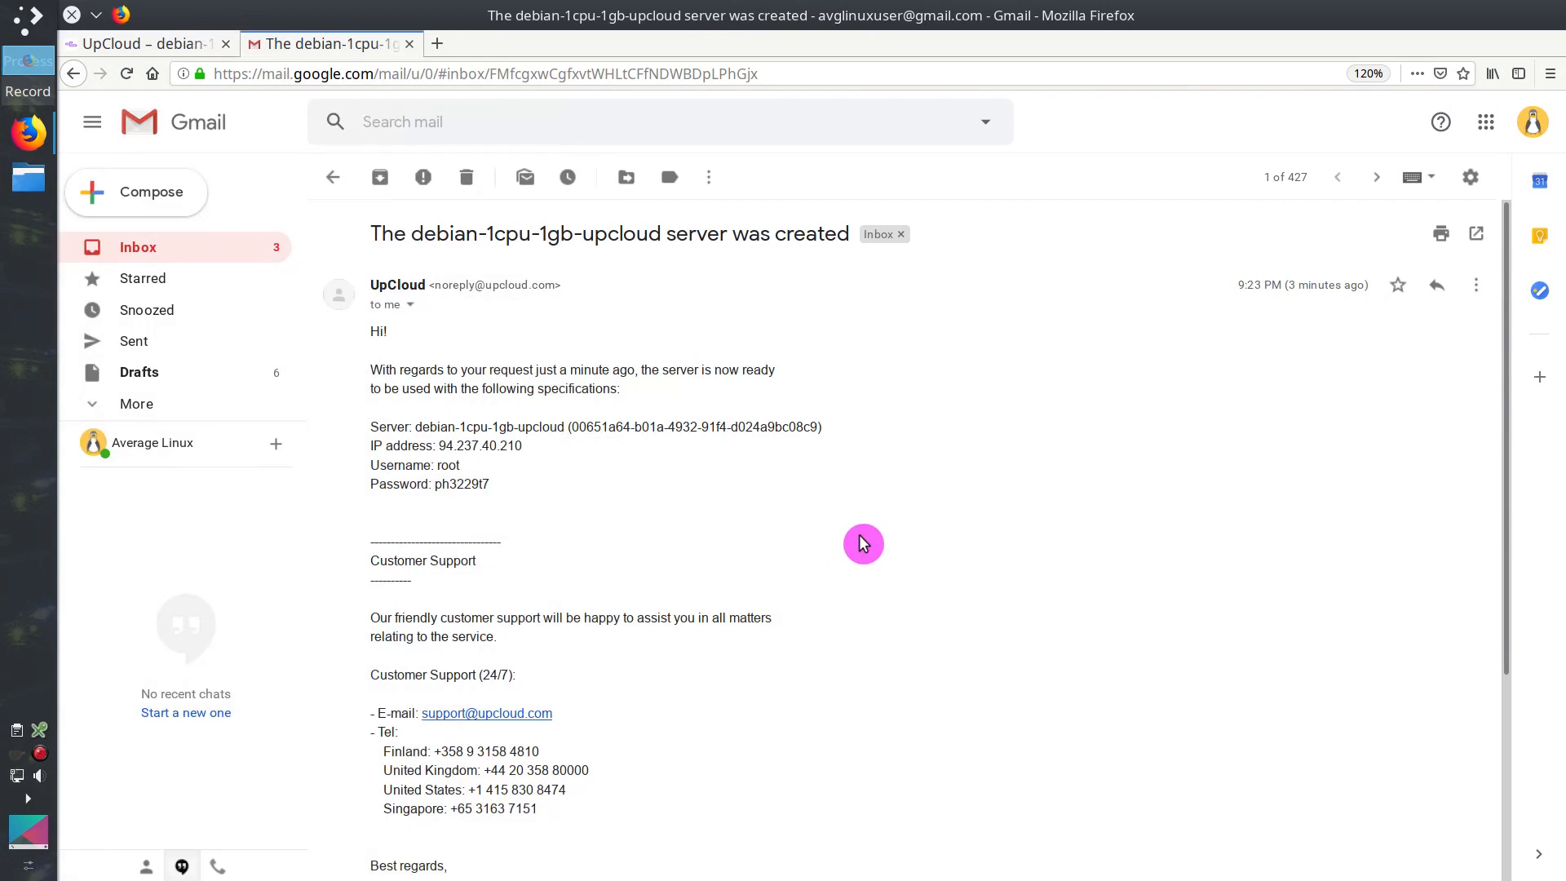
{"action": "mouse_move", "coordinate": [370, 444]}
{"action": "left_mouse_down"}
{"action": "mouse_move", "coordinate": [520, 475]}
{"action": "mouse_move", "coordinate": [533, 494]}
{"action": "left_mouse_up"}
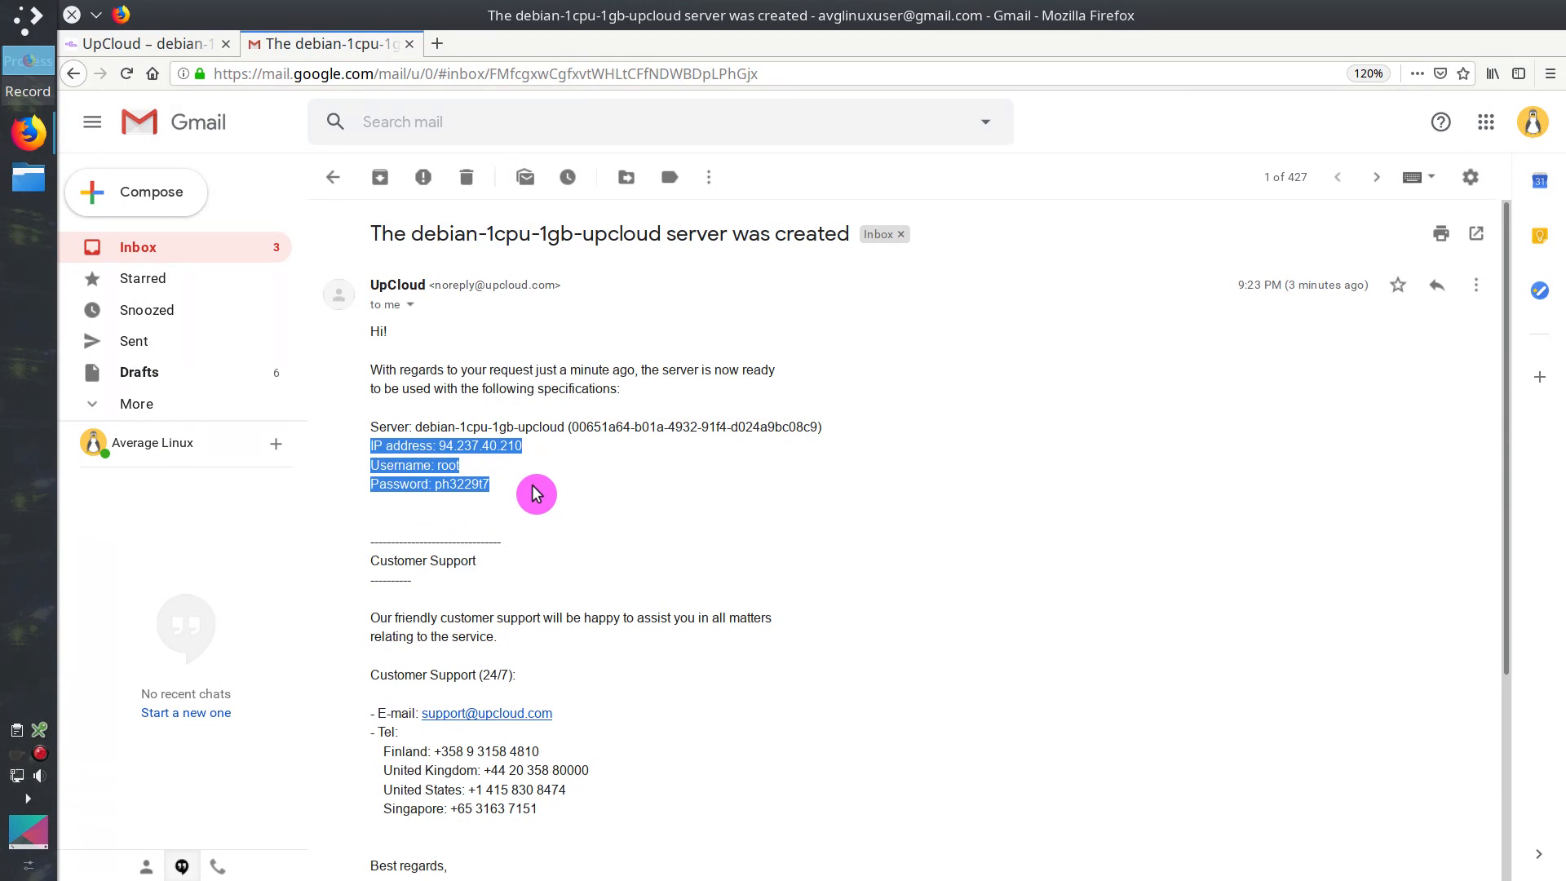
{"action": "left_click", "coordinate": [766, 544]}
{"action": "key", "text": "F12"}
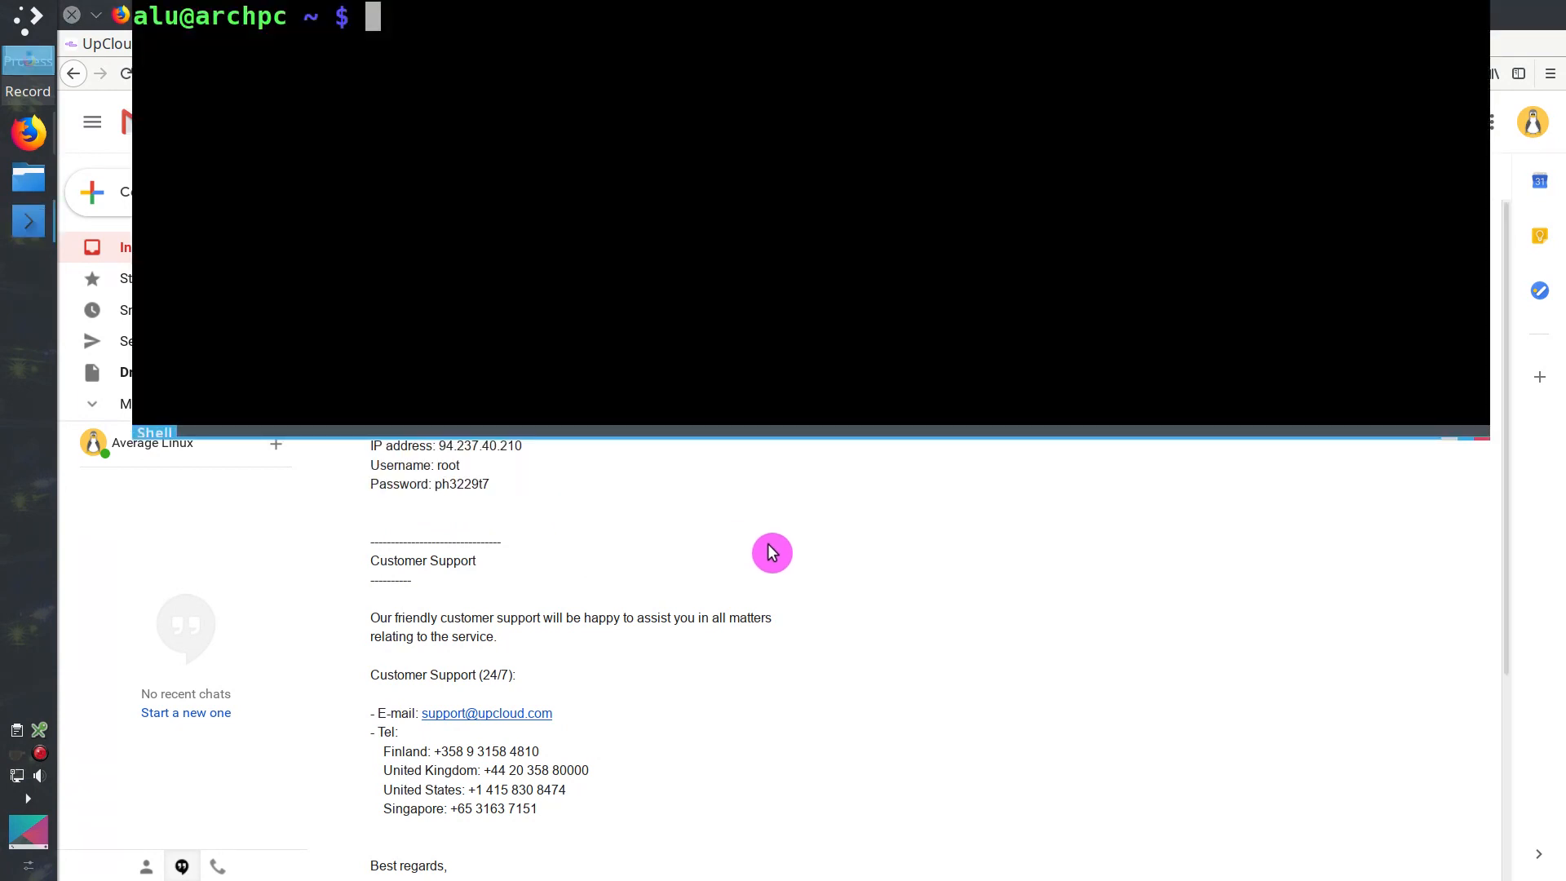
{"action": "type", "text": "ssh root"}
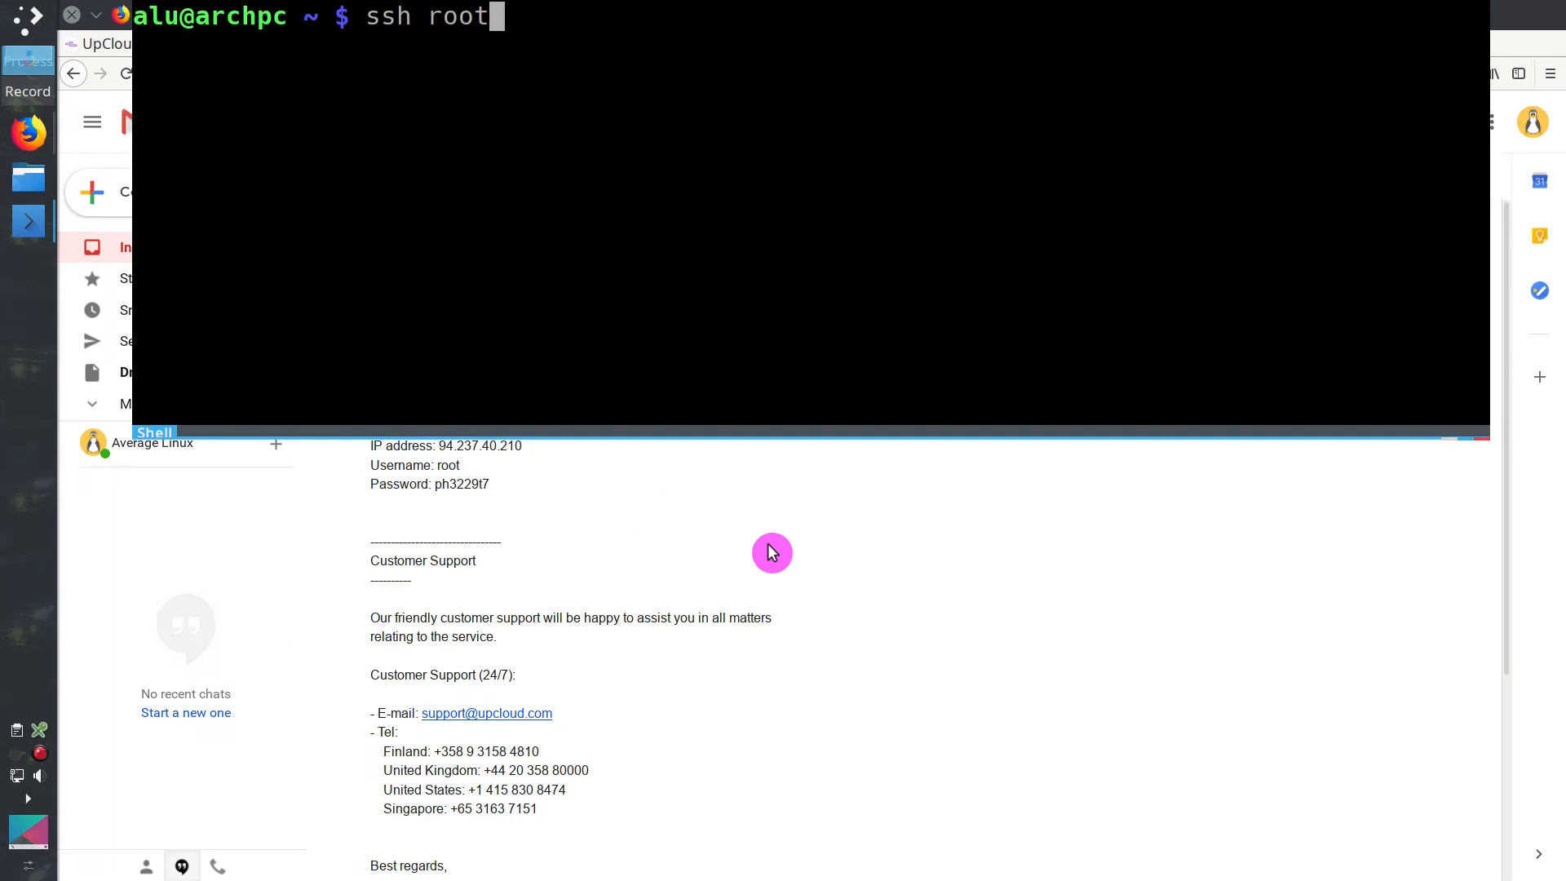
{"action": "type", "text": "@94.237.40.210"}
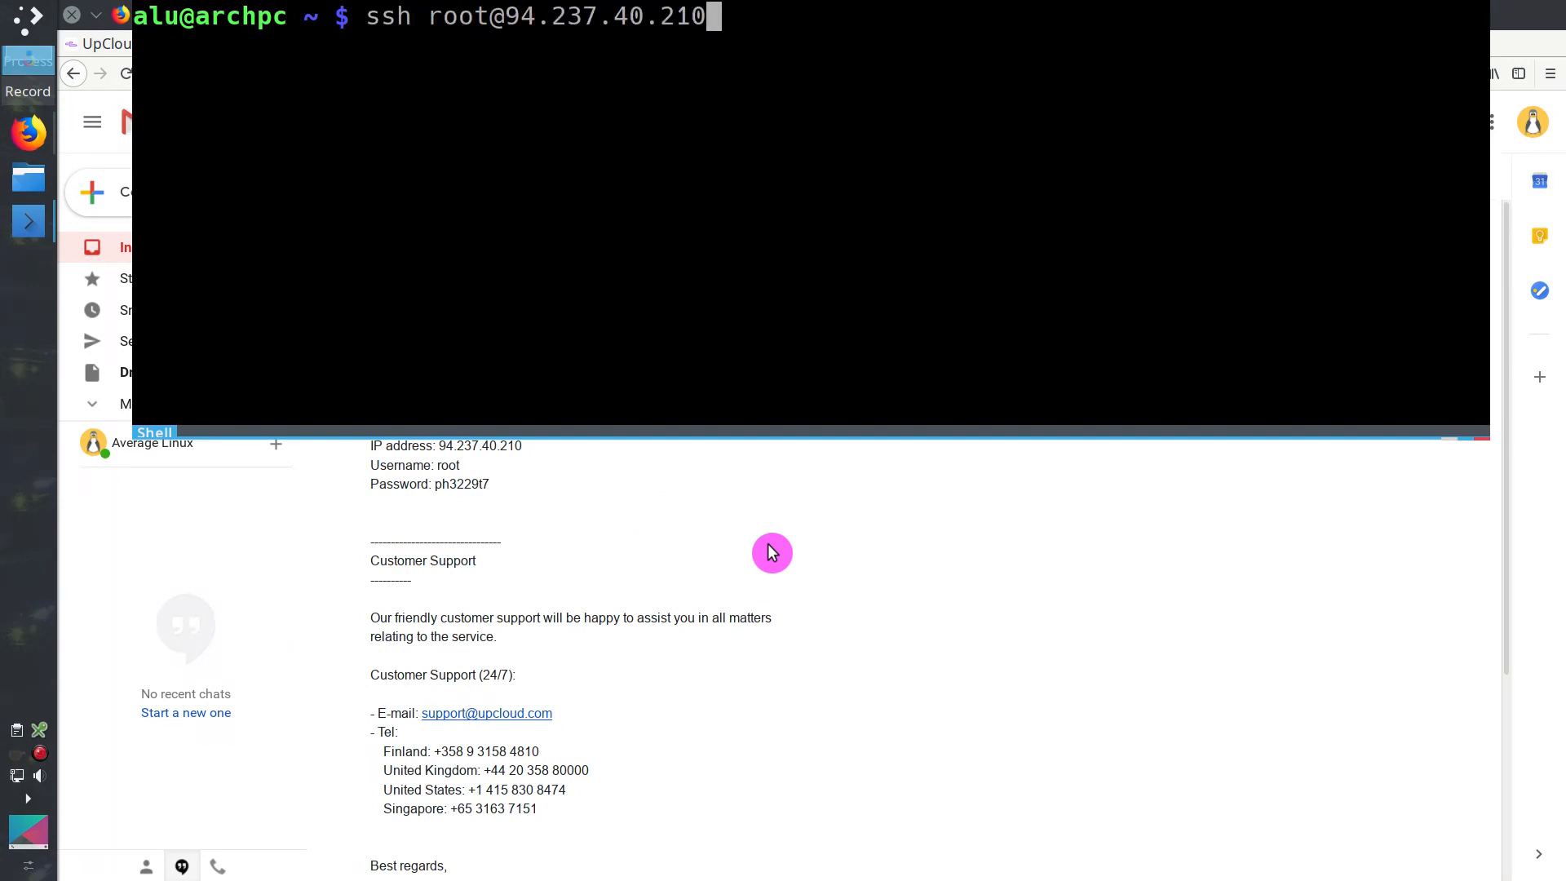
Step: SSH into 94.237.40.210 as root, then run ls and top to inspect the server
{"action": "key", "text": "Return"}
{"action": "key", "text": "Return"}
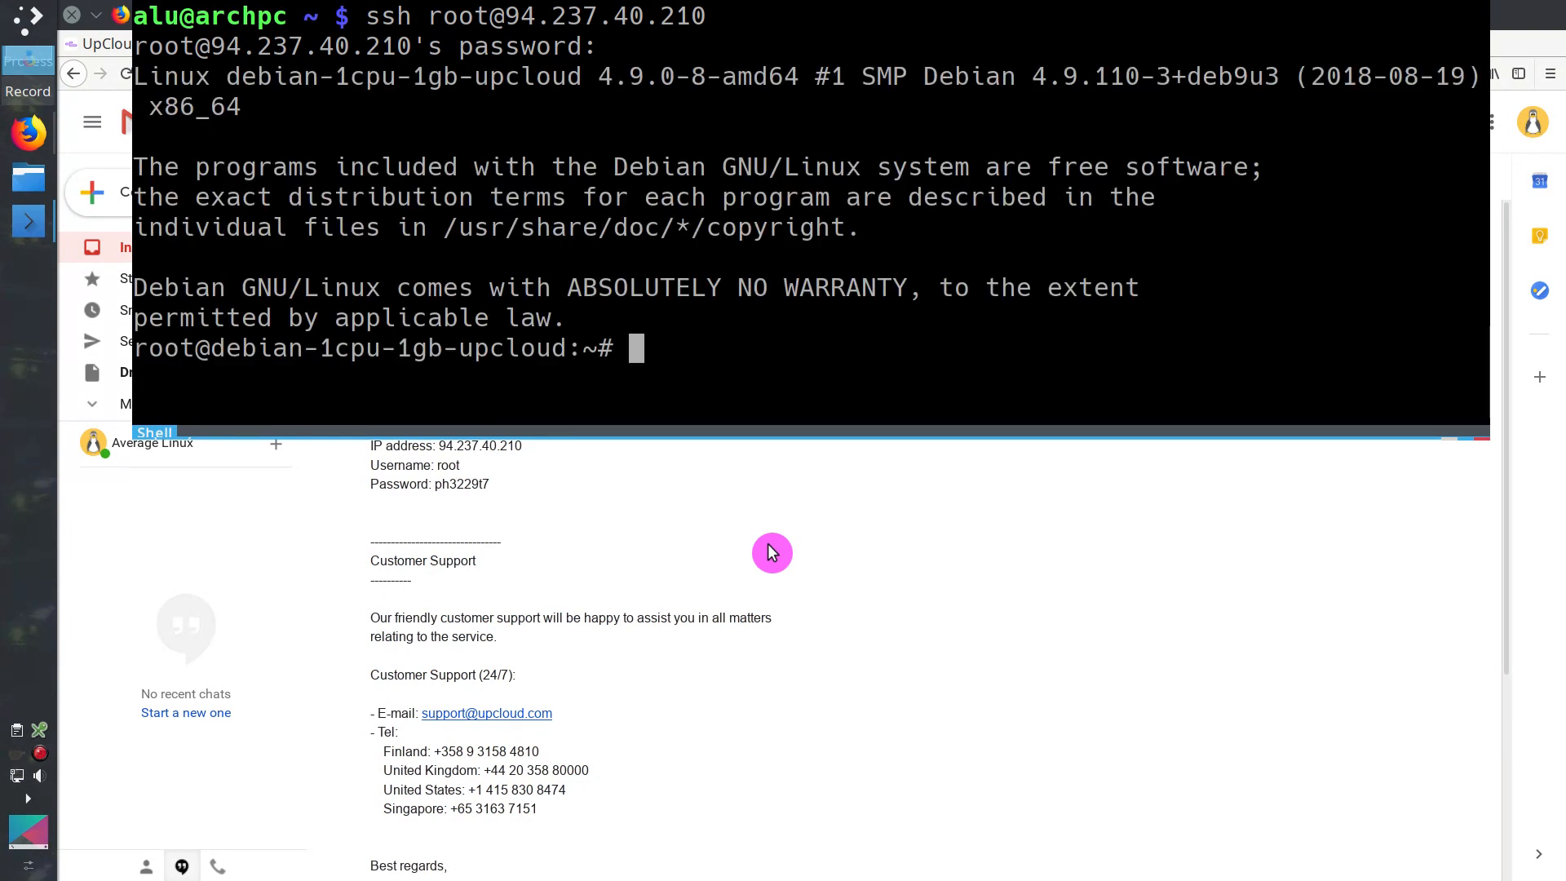
{"action": "key", "text": "Return"}
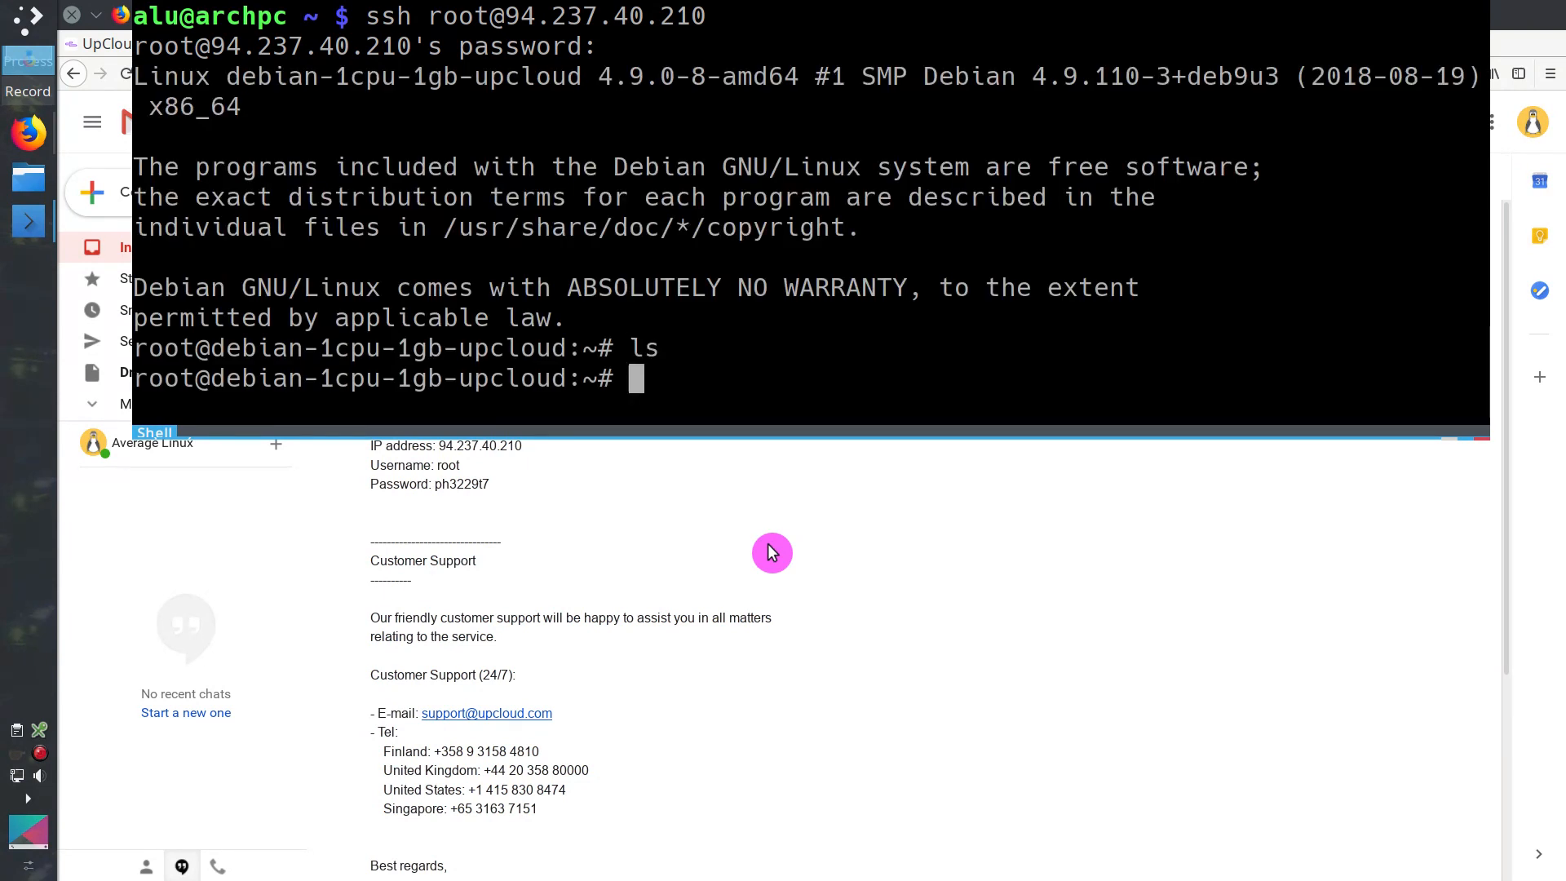
{"action": "key", "text": "Return"}
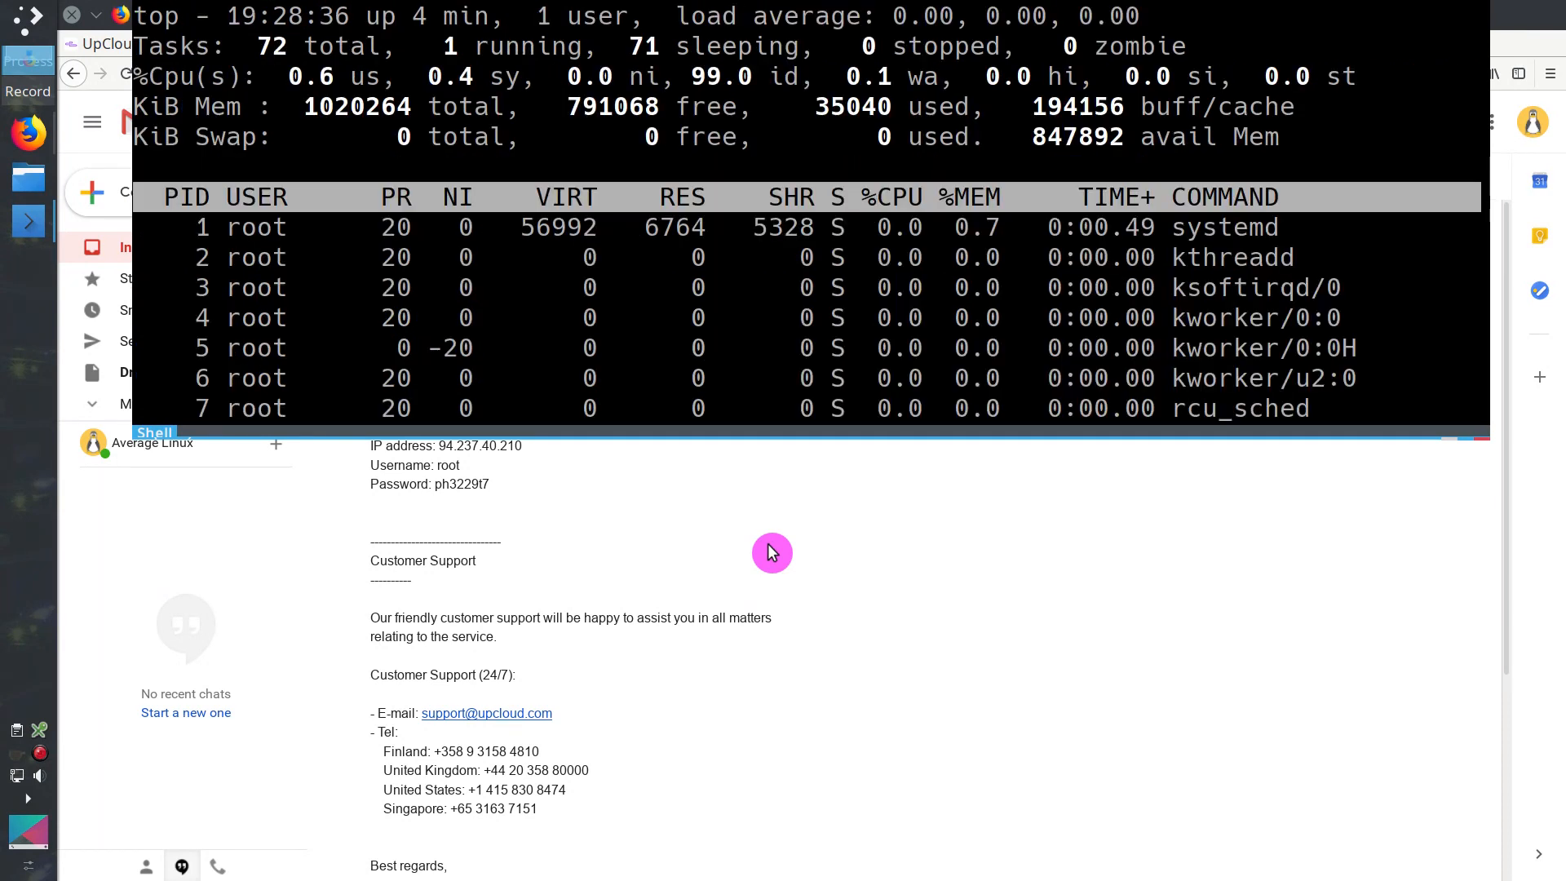
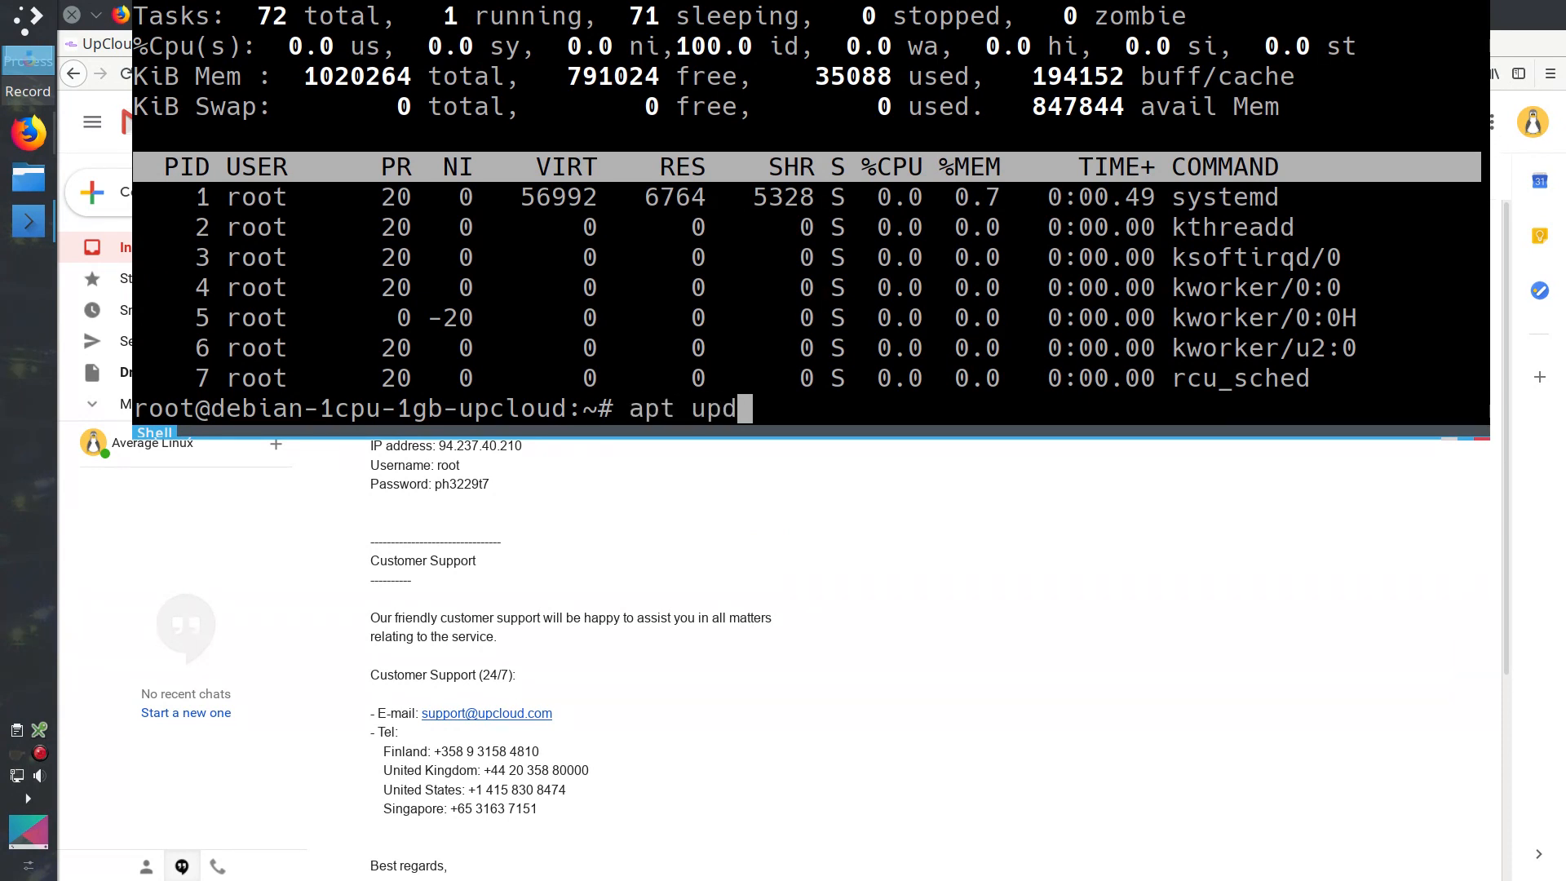
Step: Run apt update and apt upgrade, confirming the 66-package upgrade
{"action": "key", "text": "Return"}
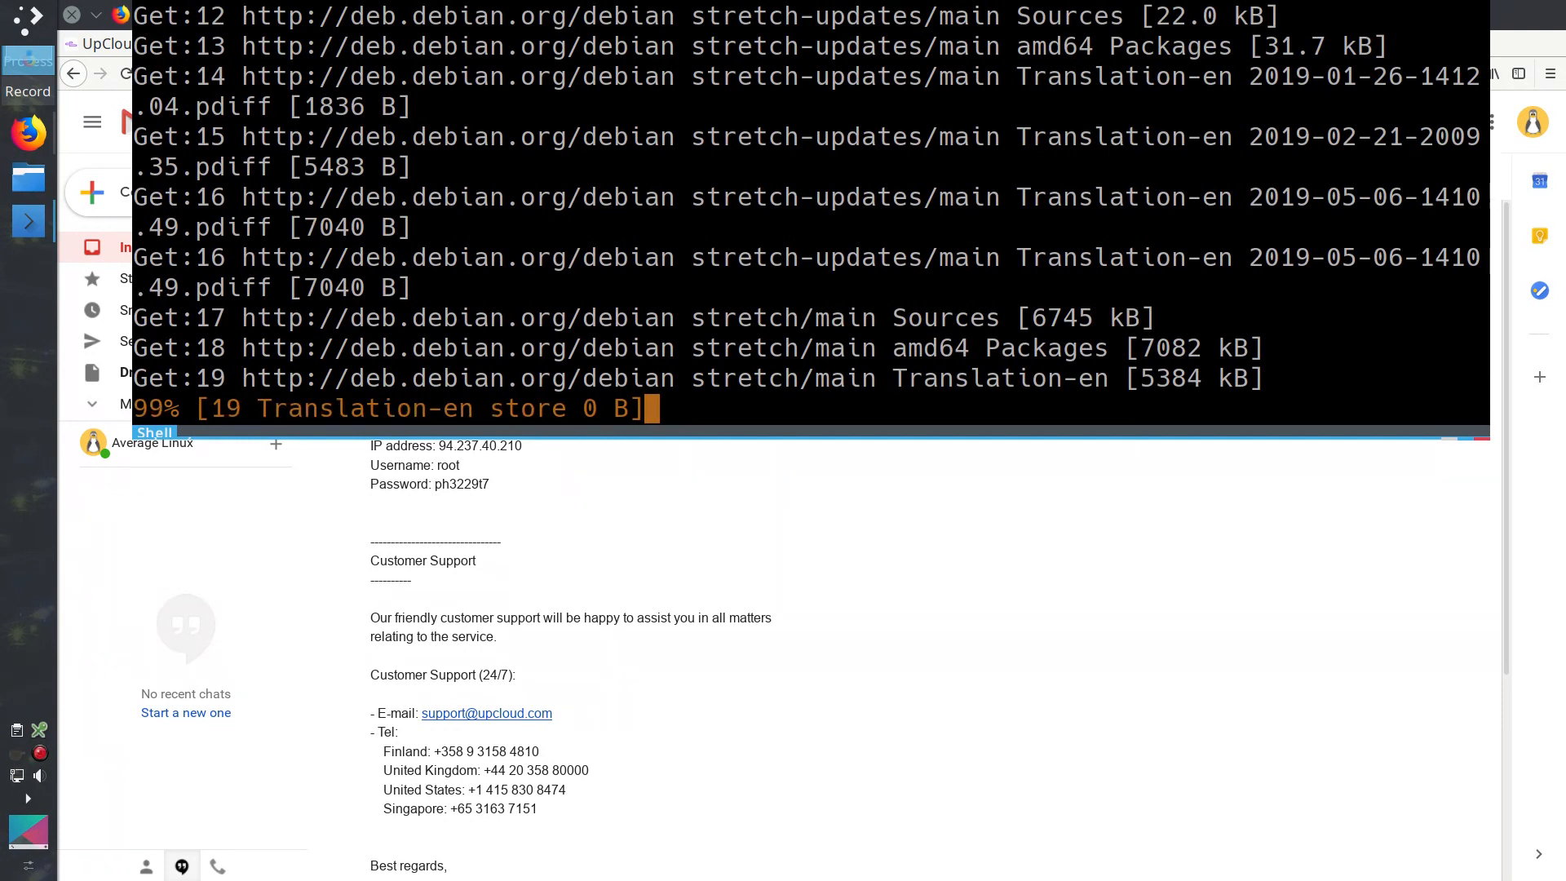
{"action": "type", "text": "a"}
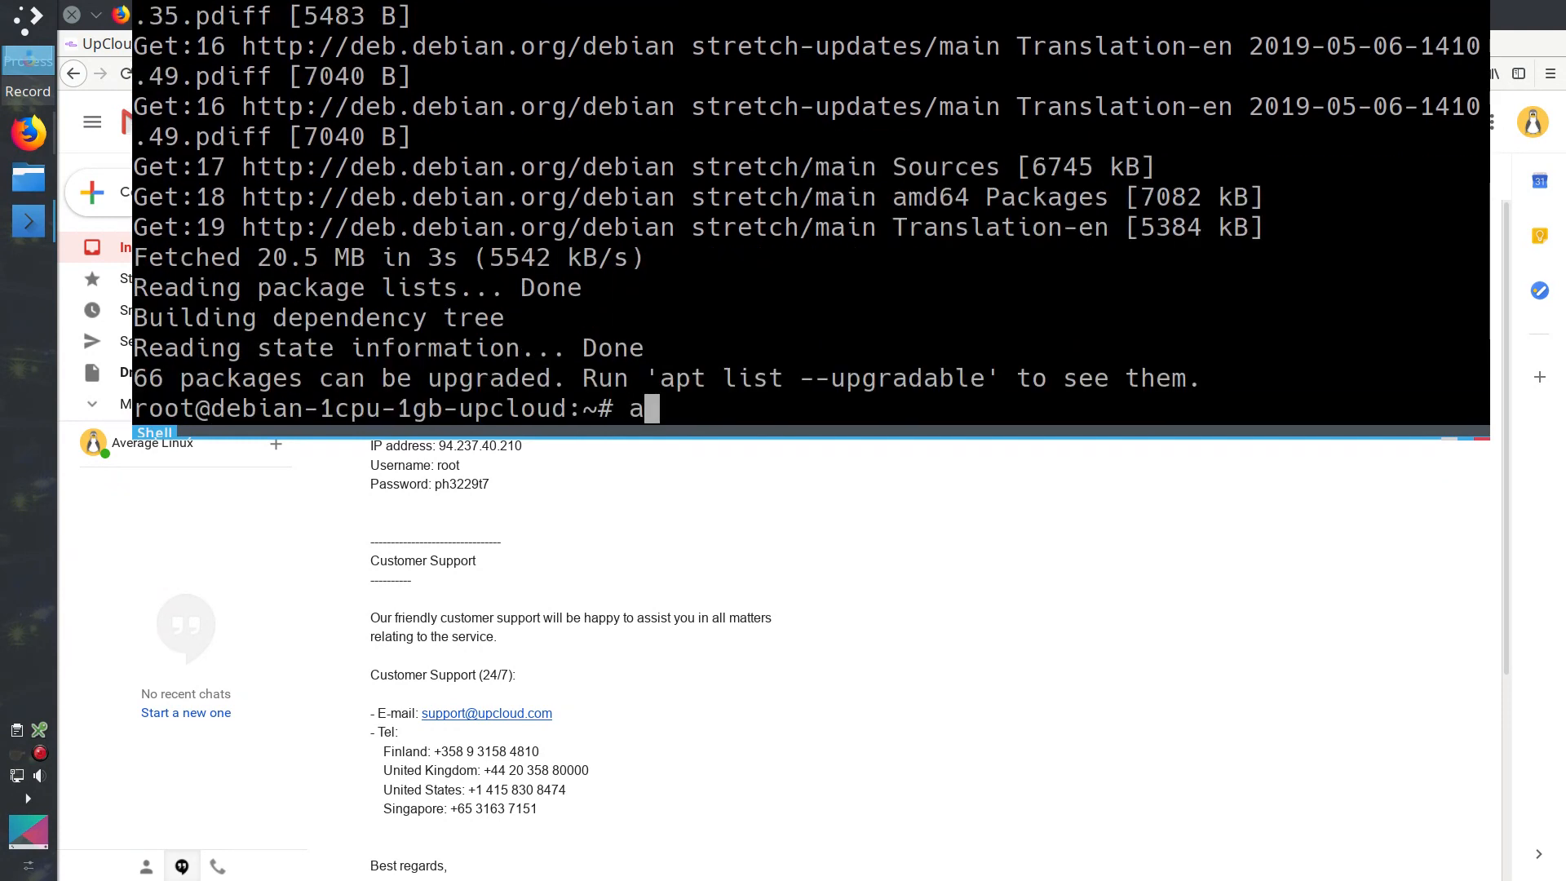
{"action": "type", "text": "pt upgr"}
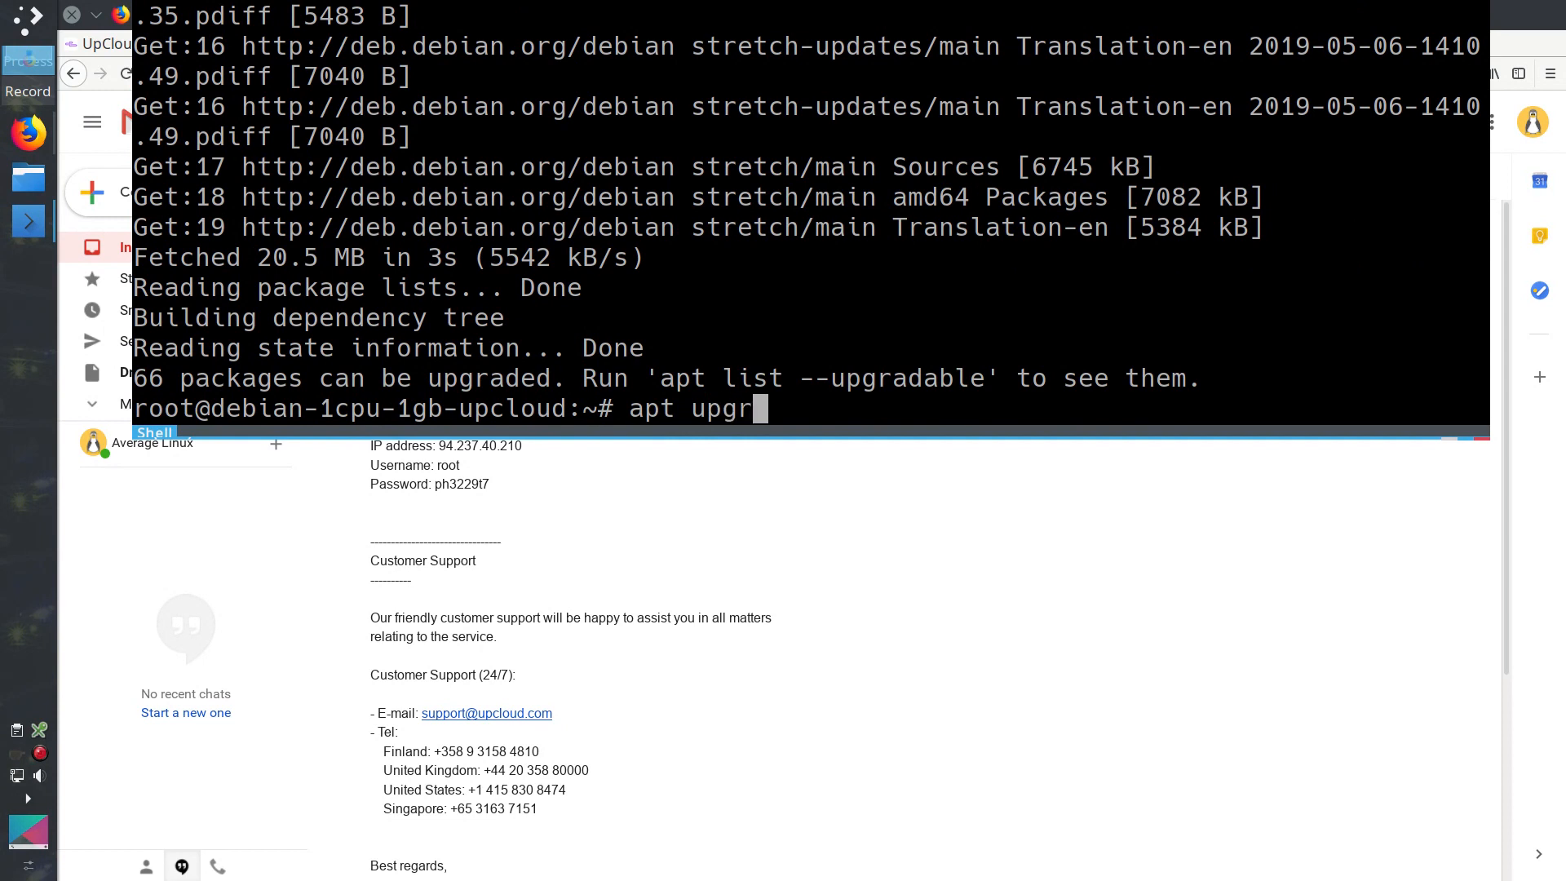
{"action": "type", "text": "ade"}
{"action": "key", "text": "Return"}
{"action": "type", "text": "y"}
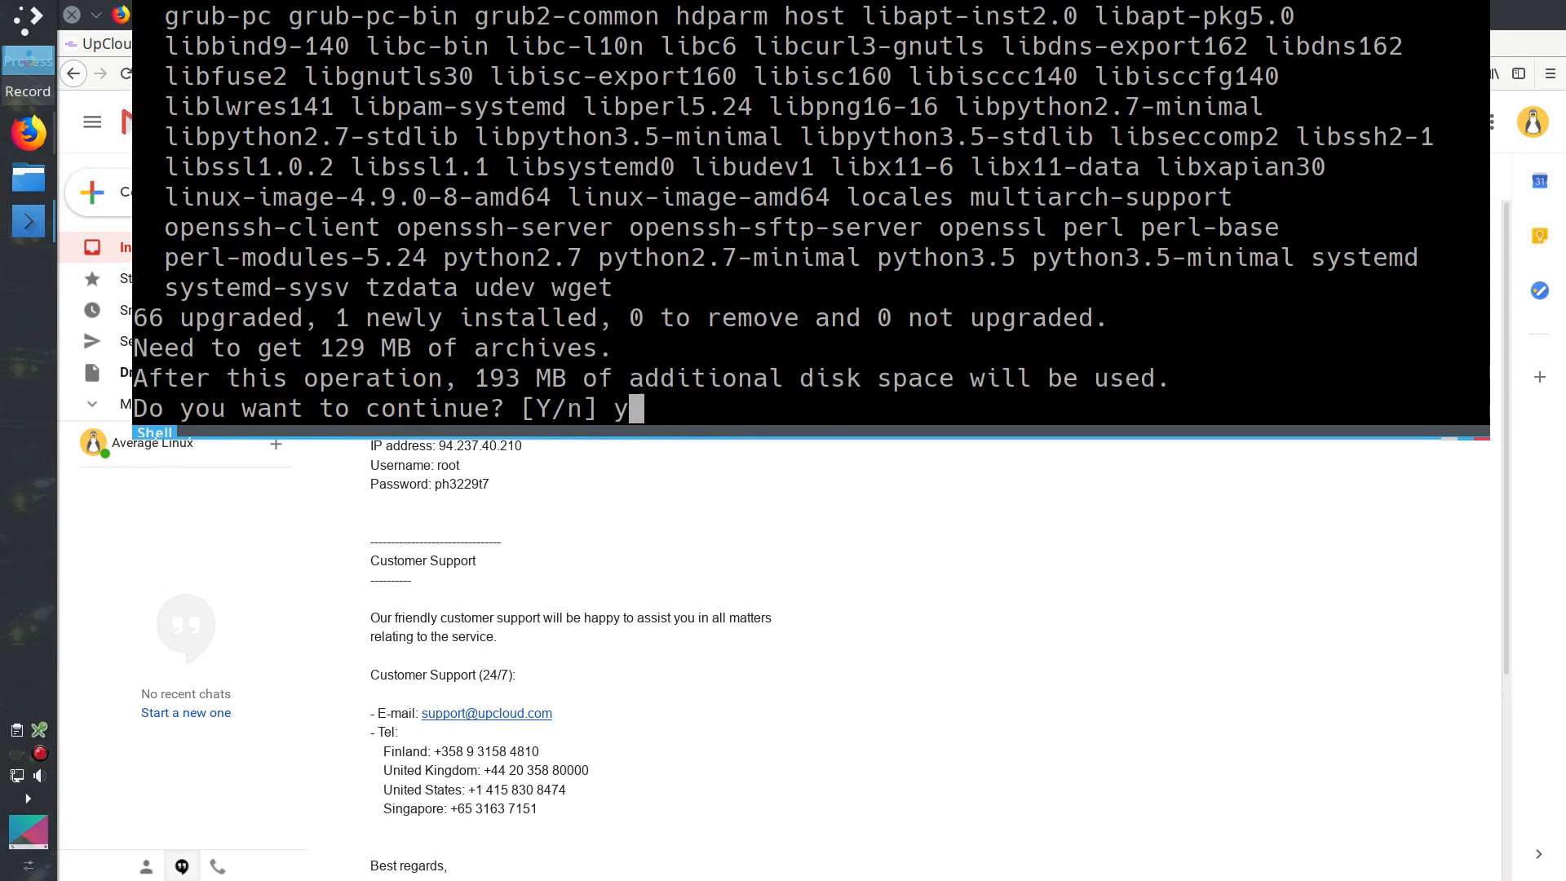
{"action": "key", "text": "Return"}
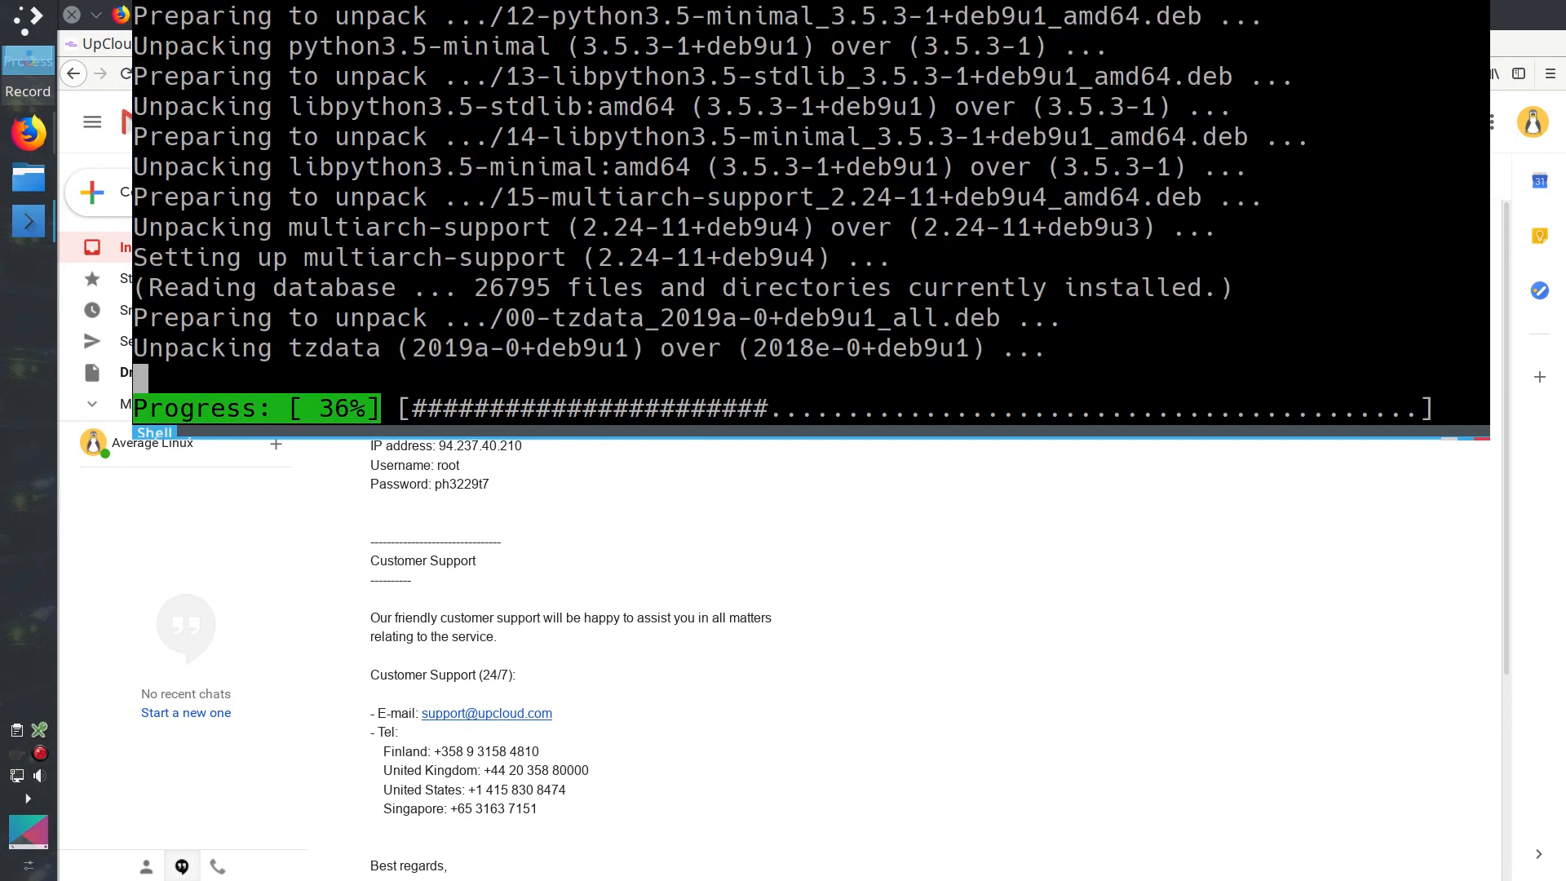
Step: Run uname -a, free and nproc to see kernel, memory and CPU count, then clear the screen
{"action": "key", "text": "ctrl+l"}
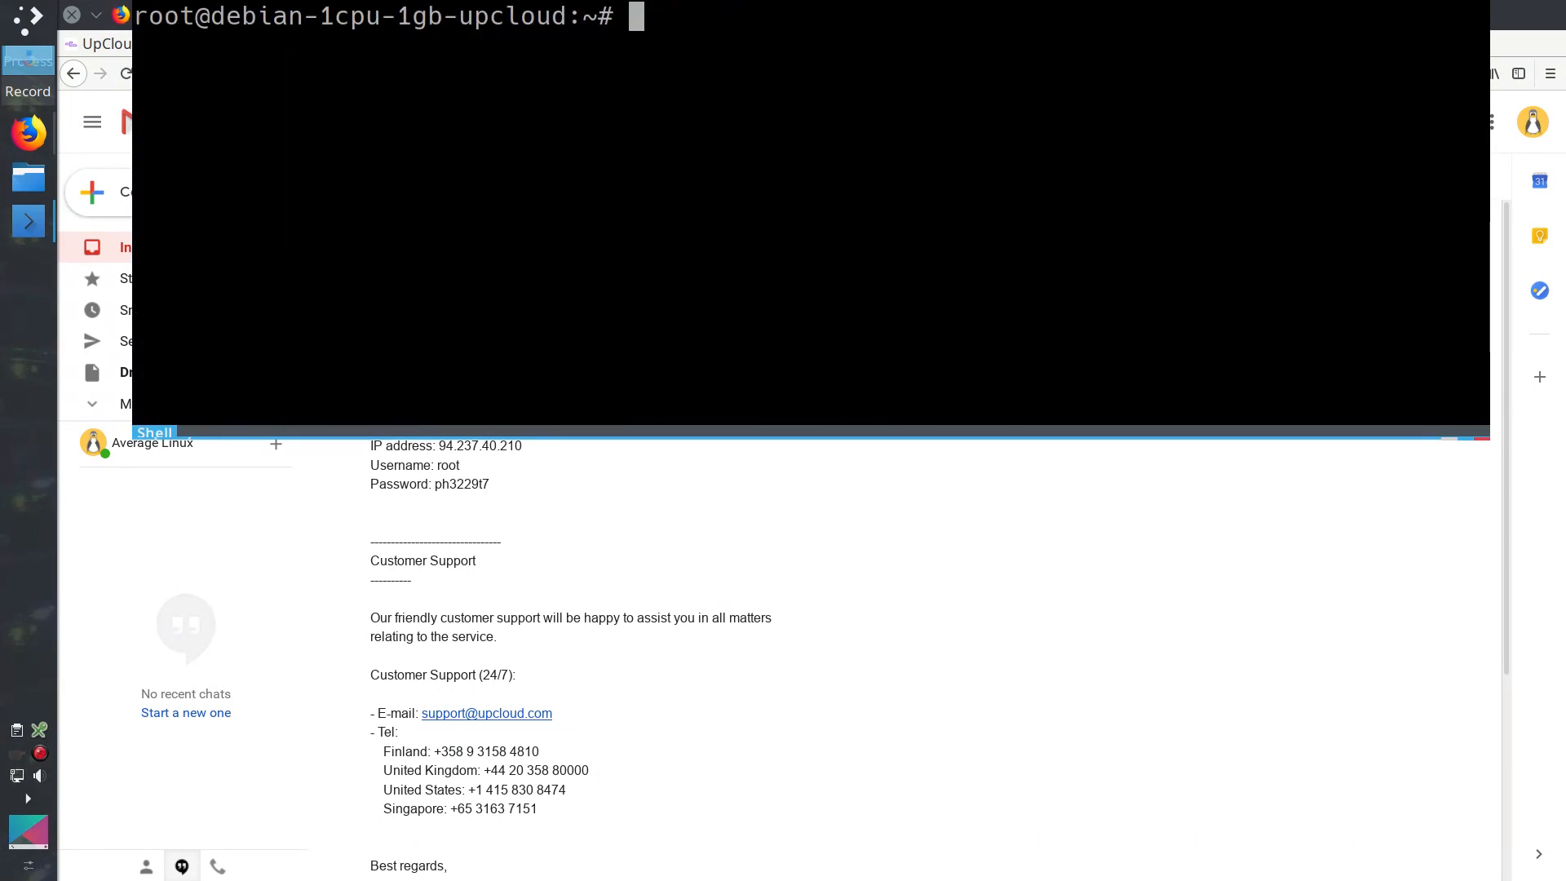
{"action": "type", "text": "uname -a"}
{"action": "key", "text": "Return"}
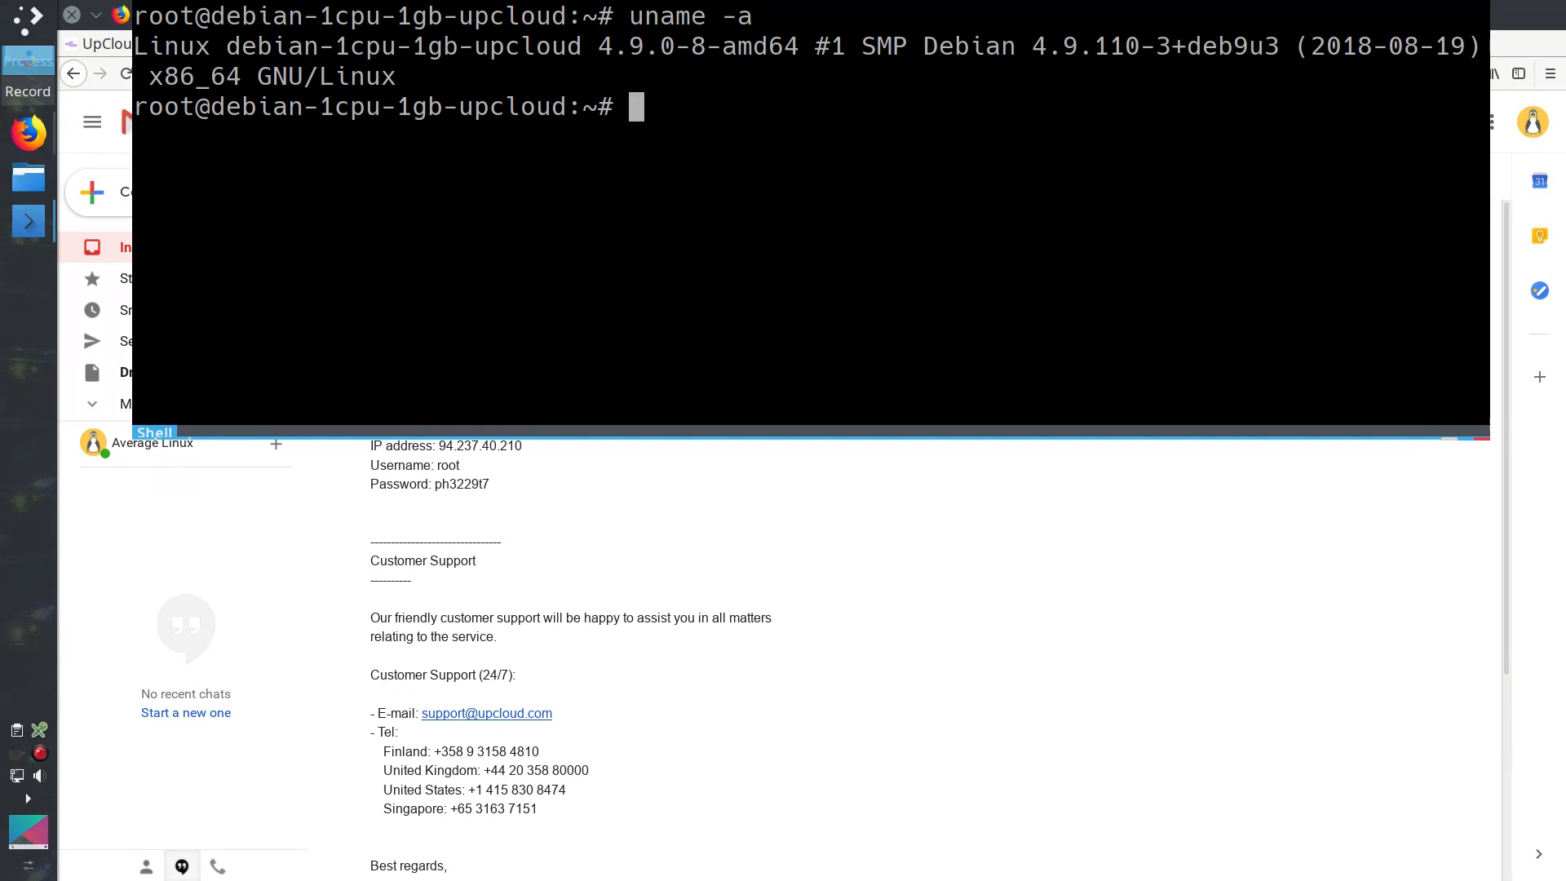
{"action": "type", "text": "free"}
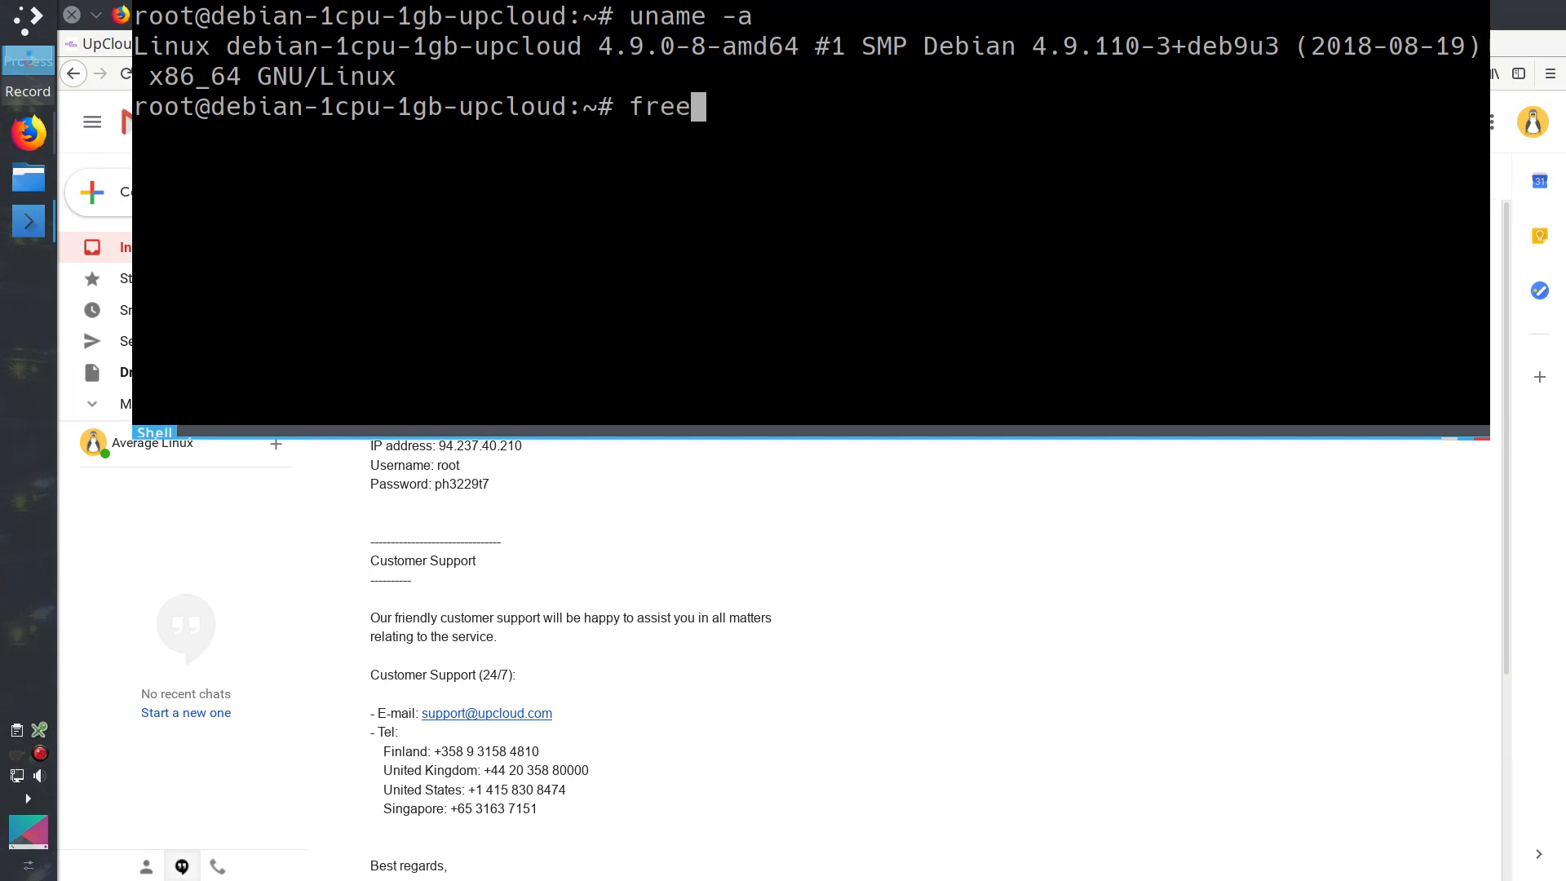
{"action": "key", "text": "Return"}
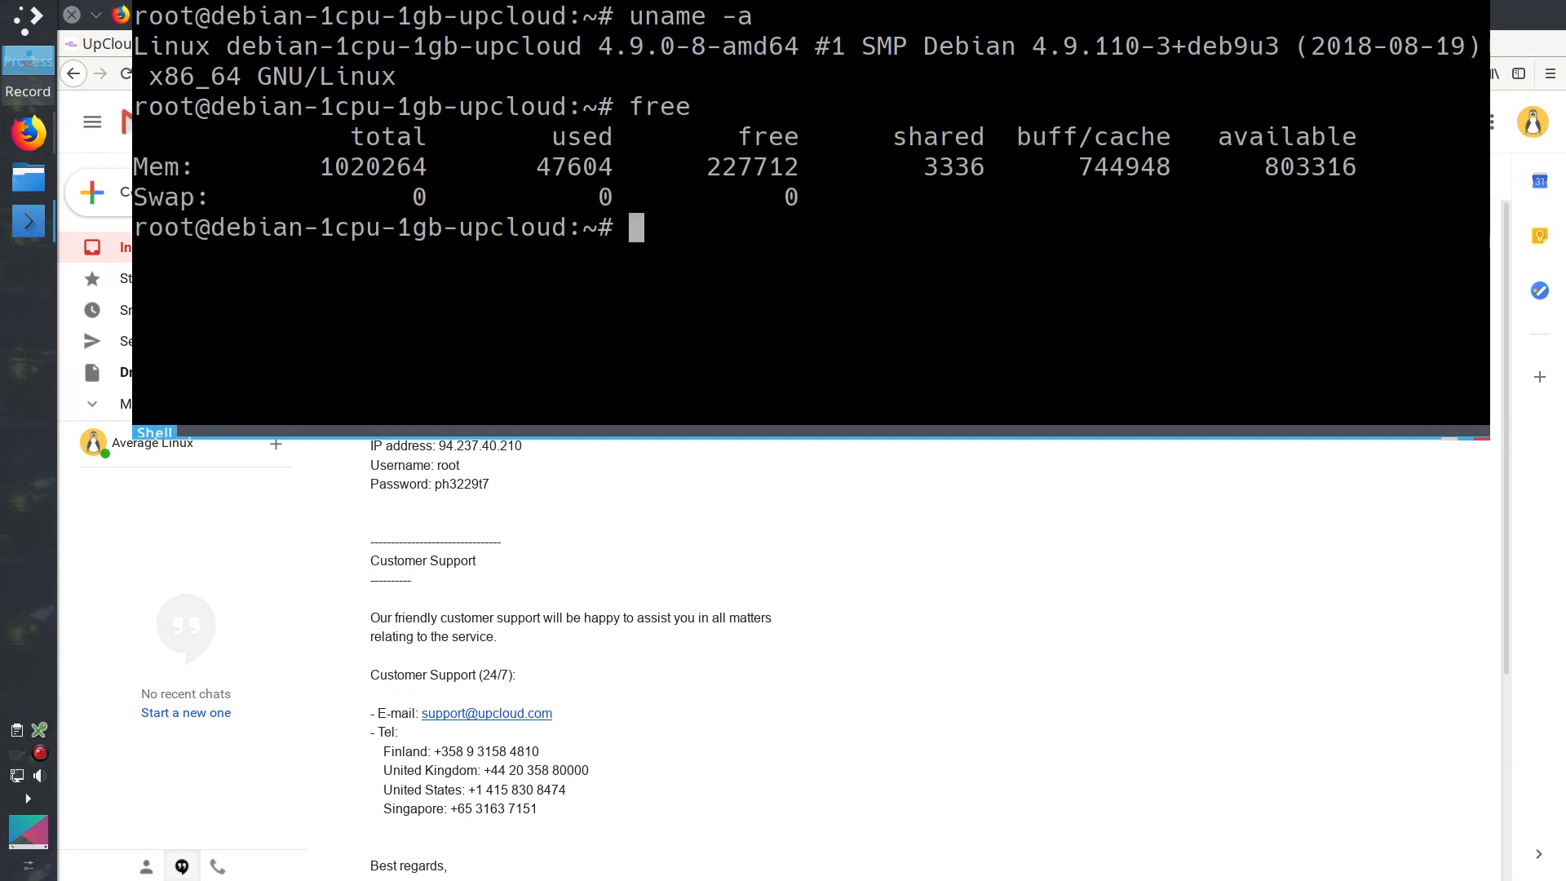
{"action": "type", "text": "nproc"}
{"action": "key", "text": "Return"}
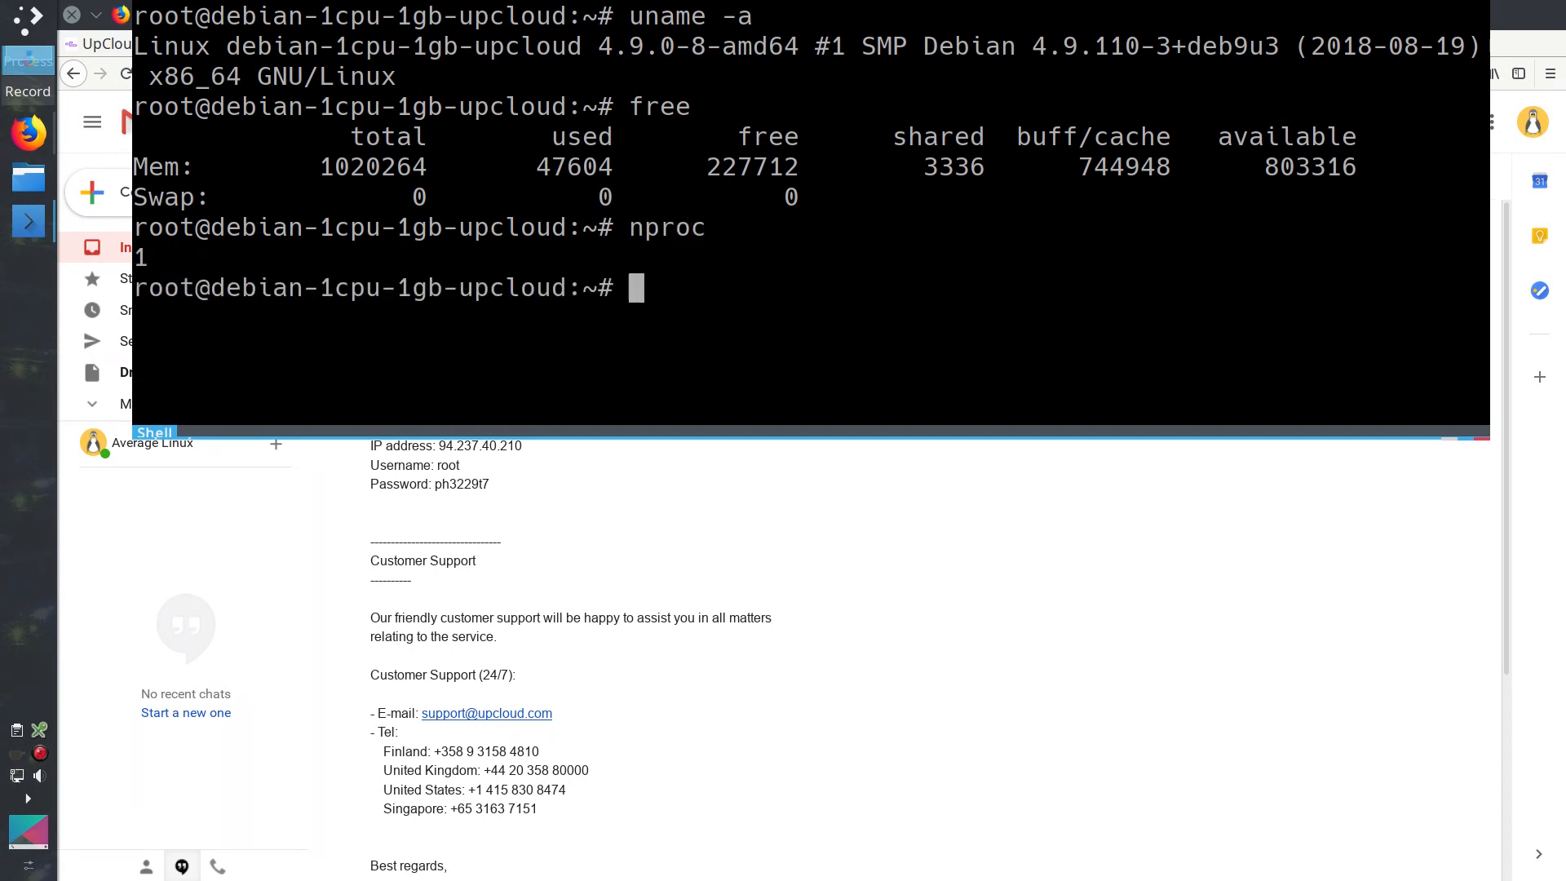
{"action": "key", "text": "ctrl+l"}
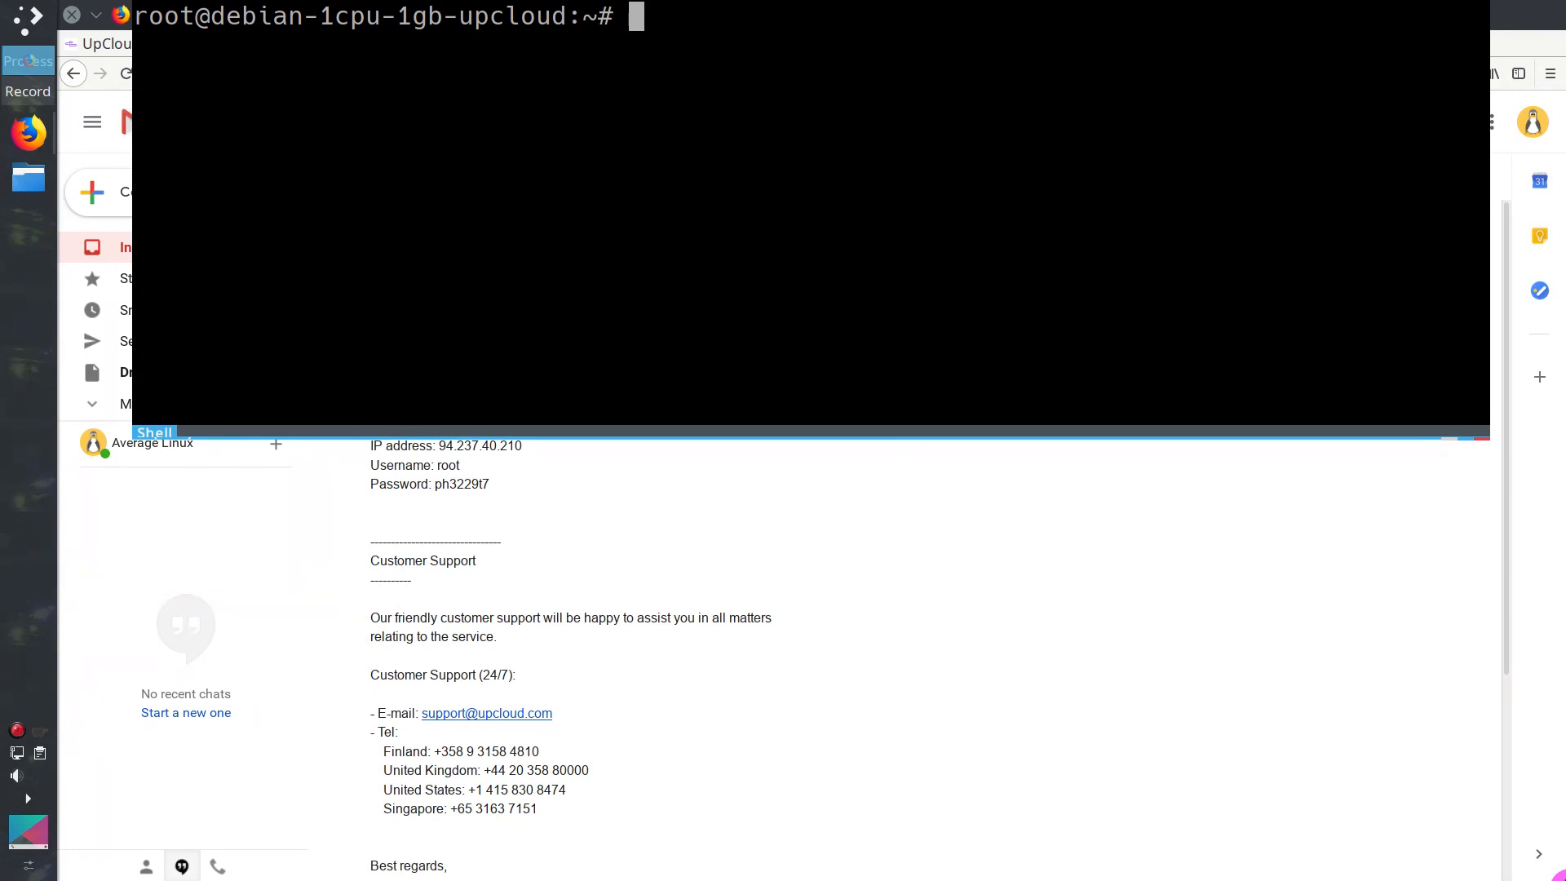
{"action": "type", "text": "pass"}
{"action": "type", "text": "wd"}
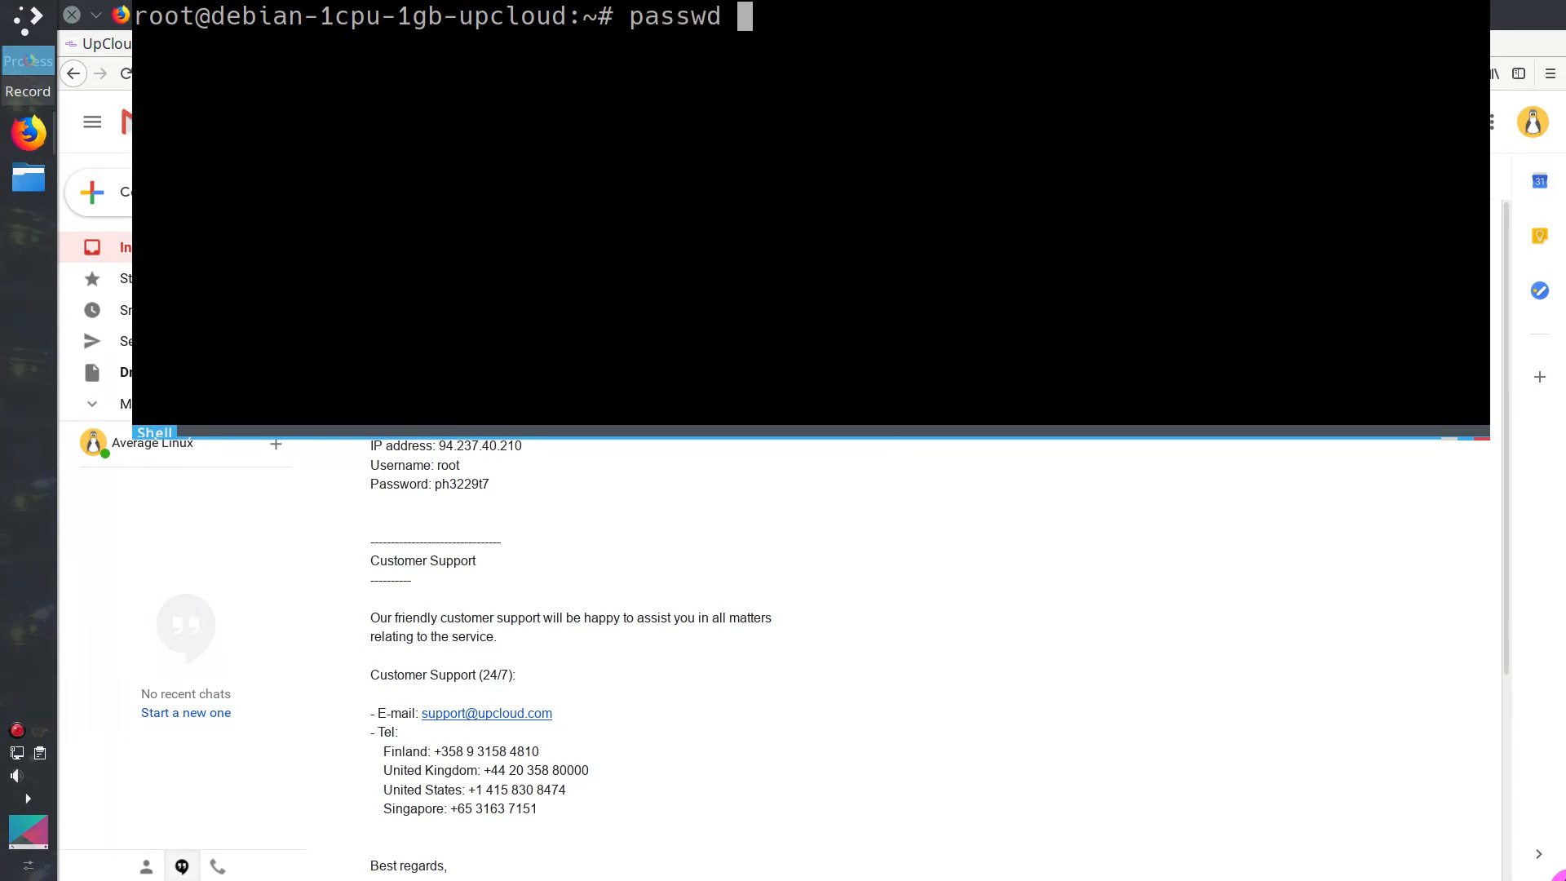
Step: Run passwd, enter the new root password twice, then clear to a fresh prompt
{"action": "key", "text": "Return"}
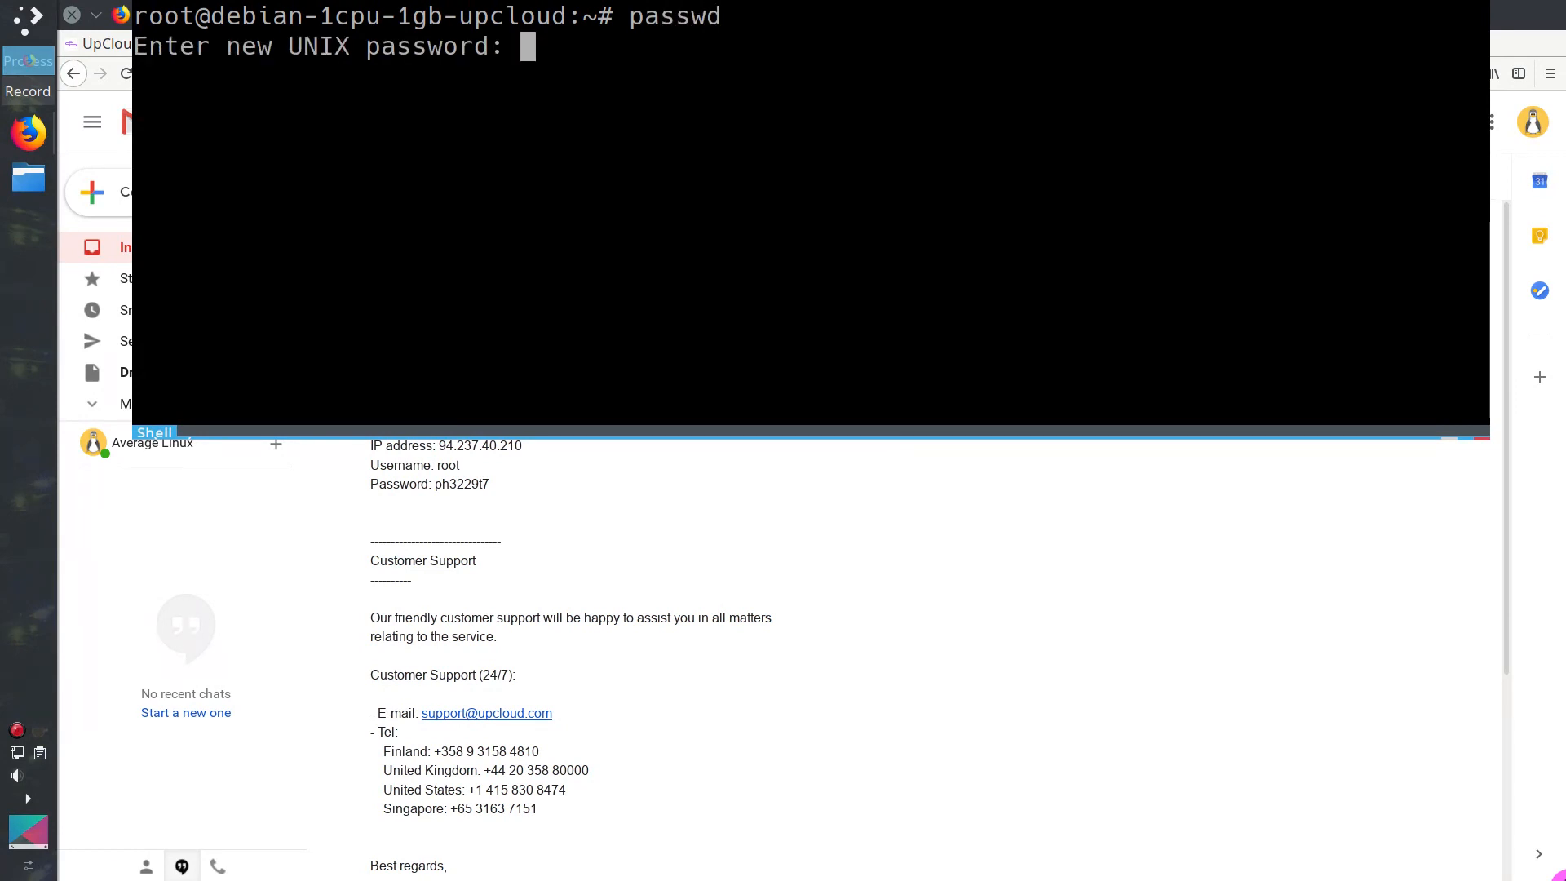
{"action": "key", "text": "Return"}
{"action": "key", "text": "Return"}
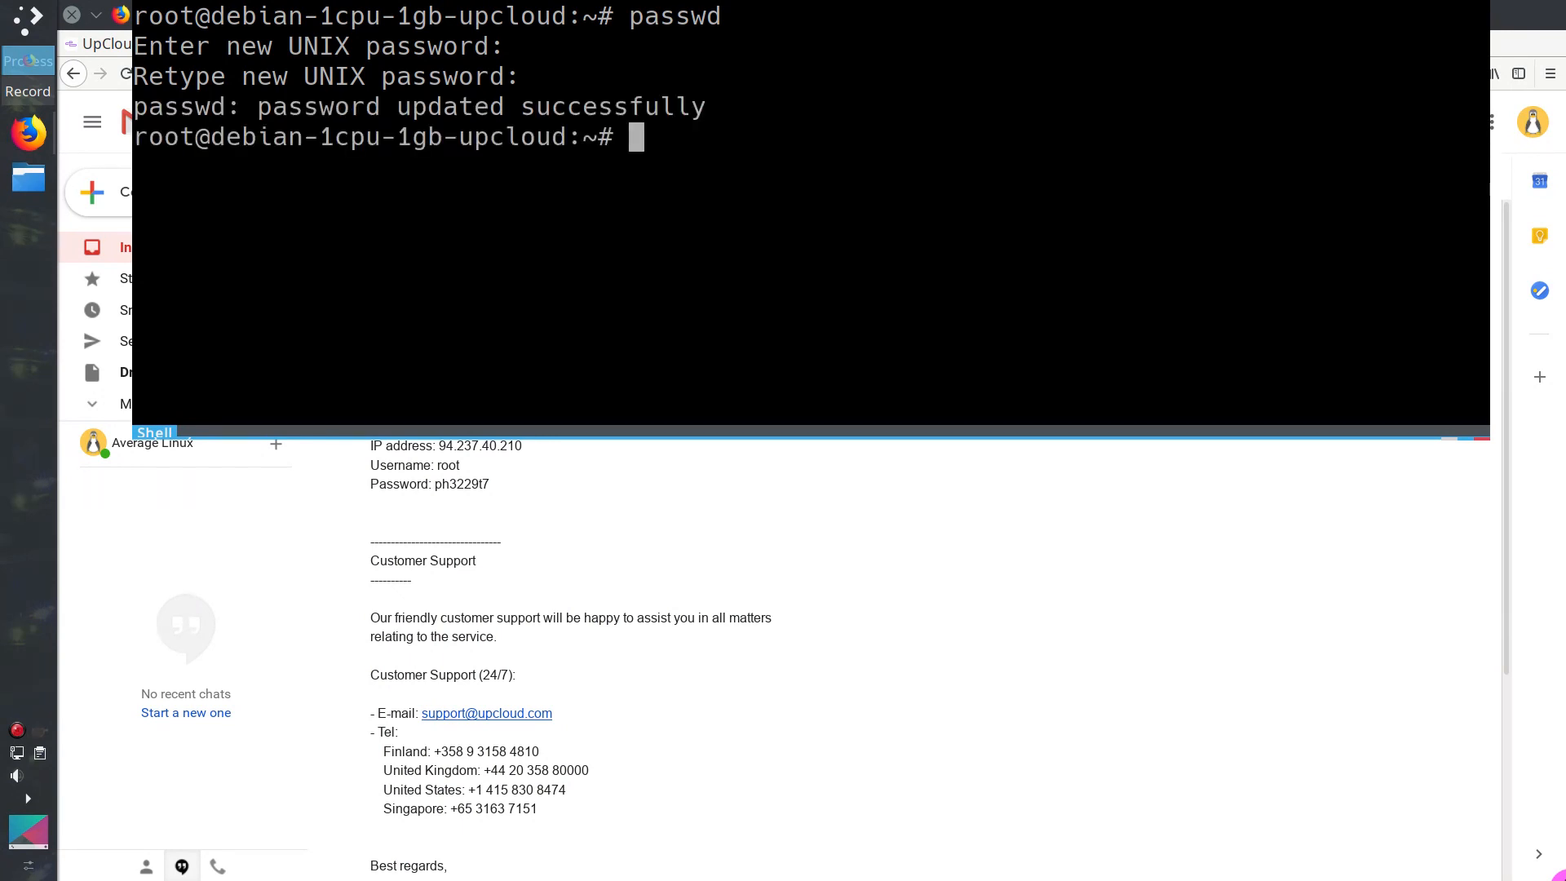
{"action": "key", "text": "ctrl+l"}
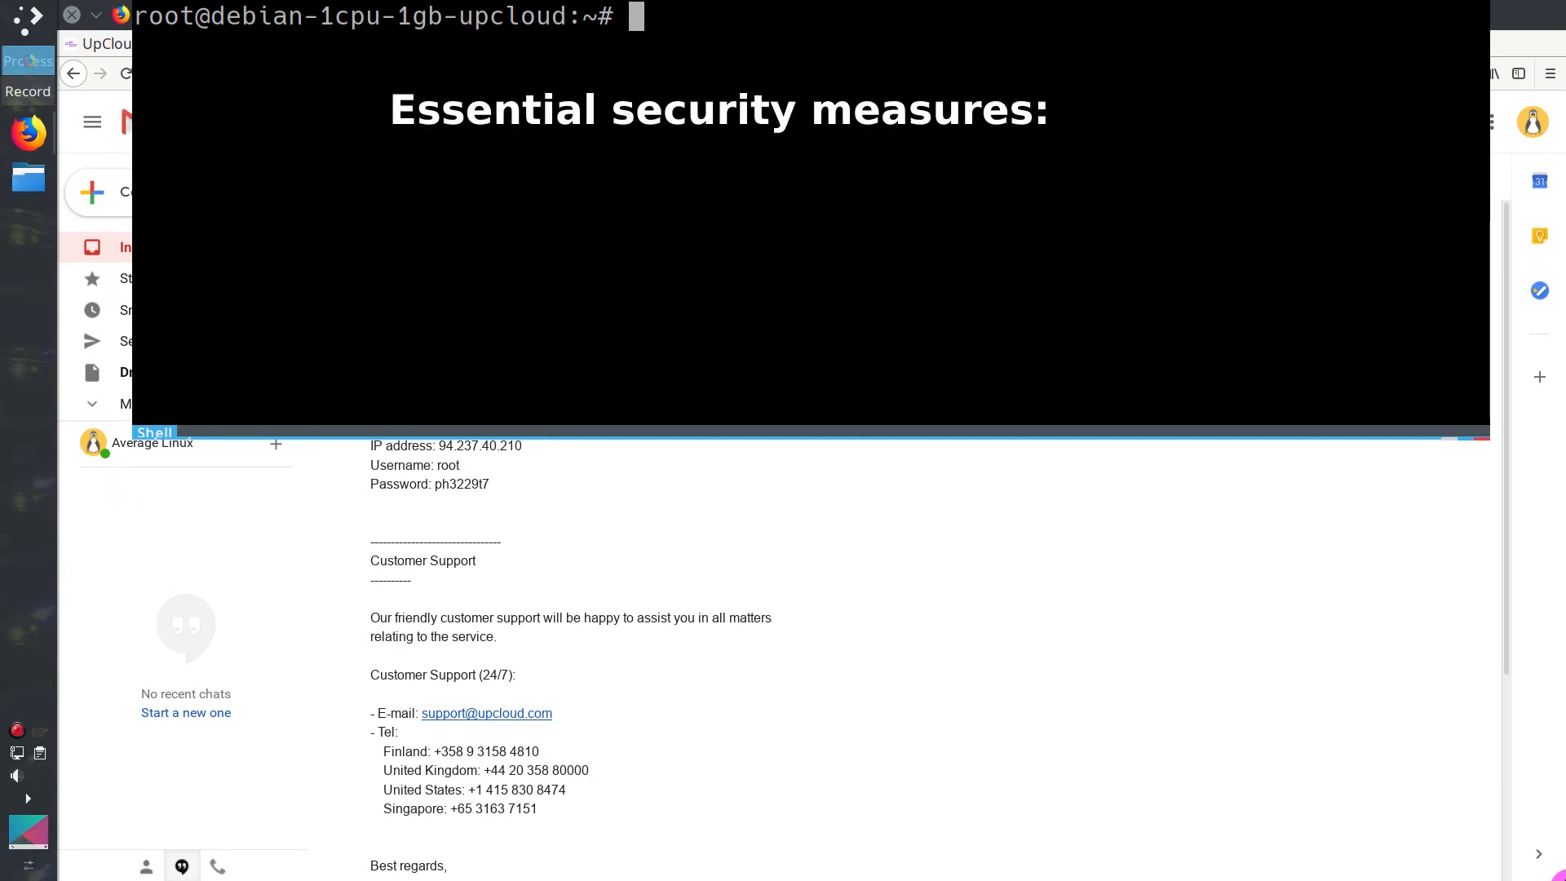